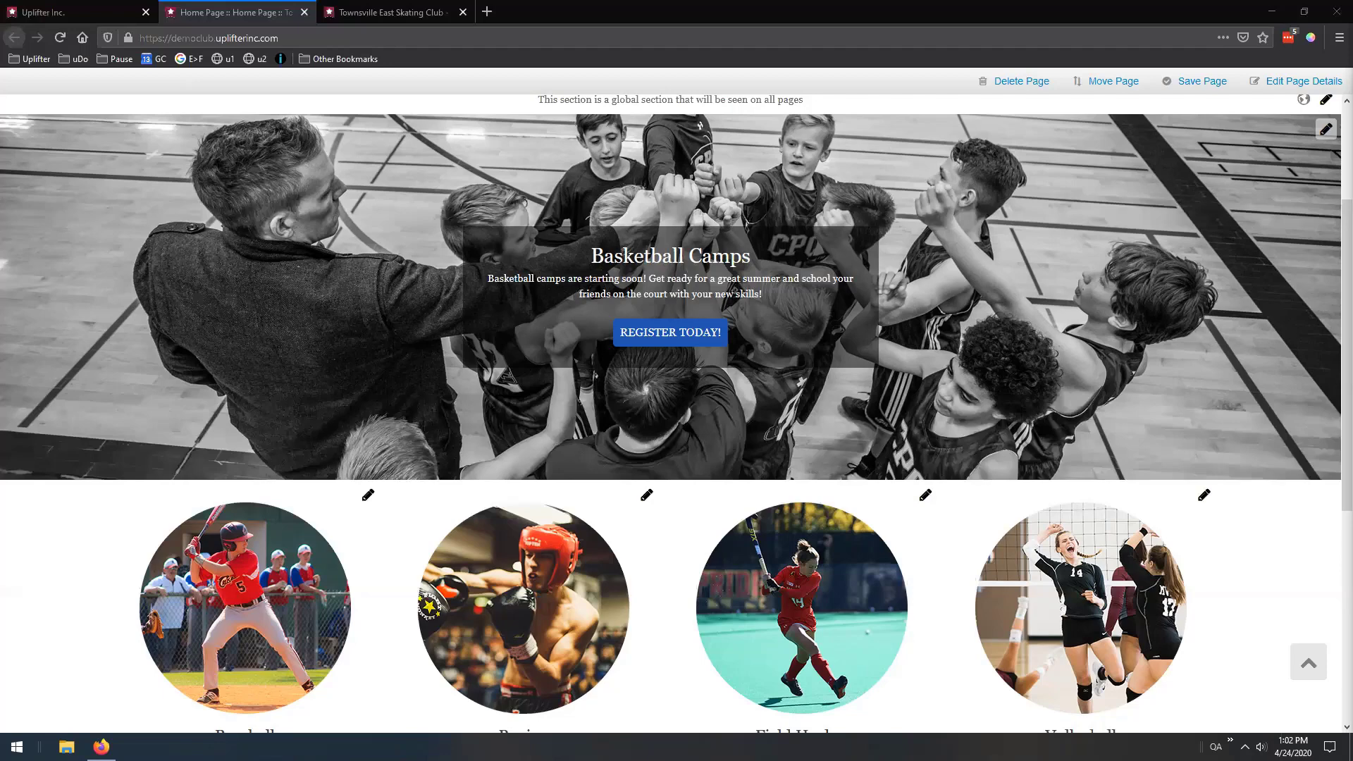
# - Open the Basketball Camp registration page through the home page's Basketball Camps banner
pyautogui.scroll(3, 1231, 424)
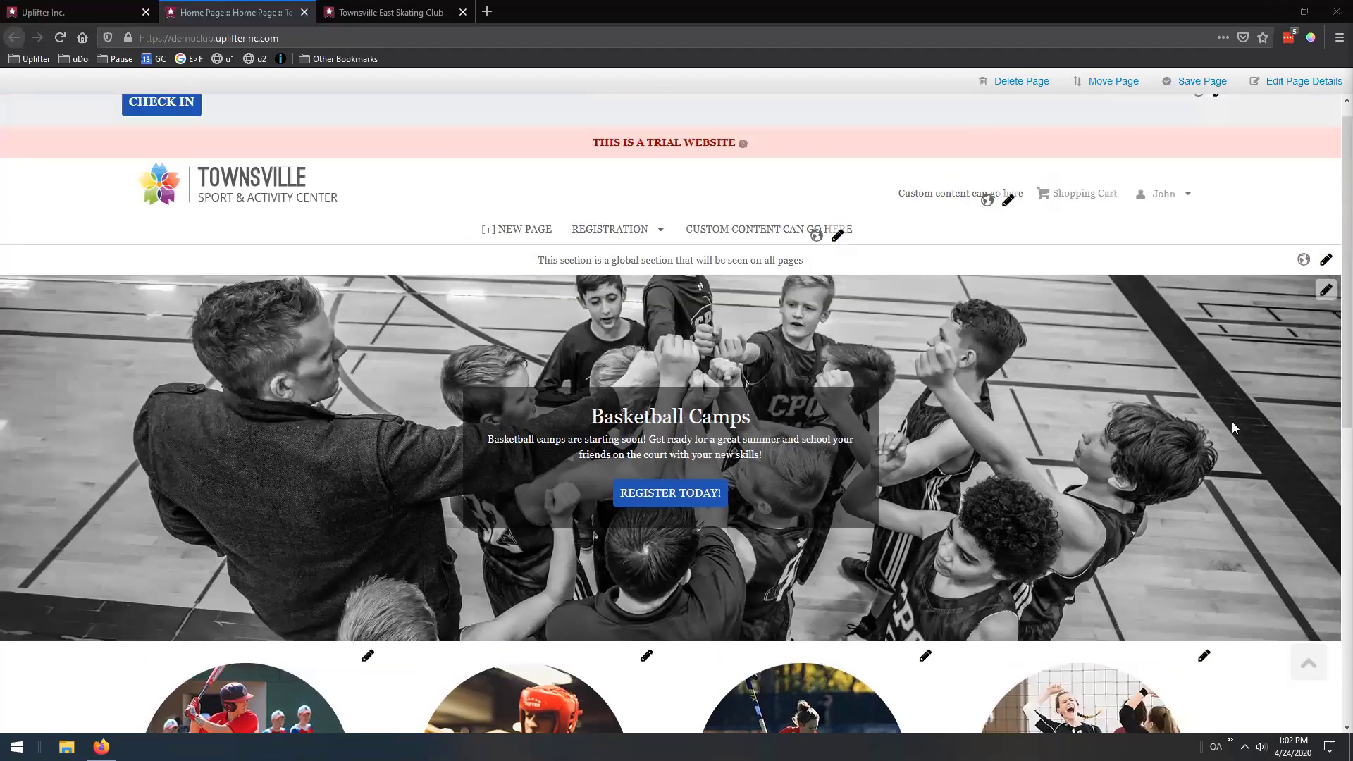
pyautogui.scroll(-2, 1231, 421)
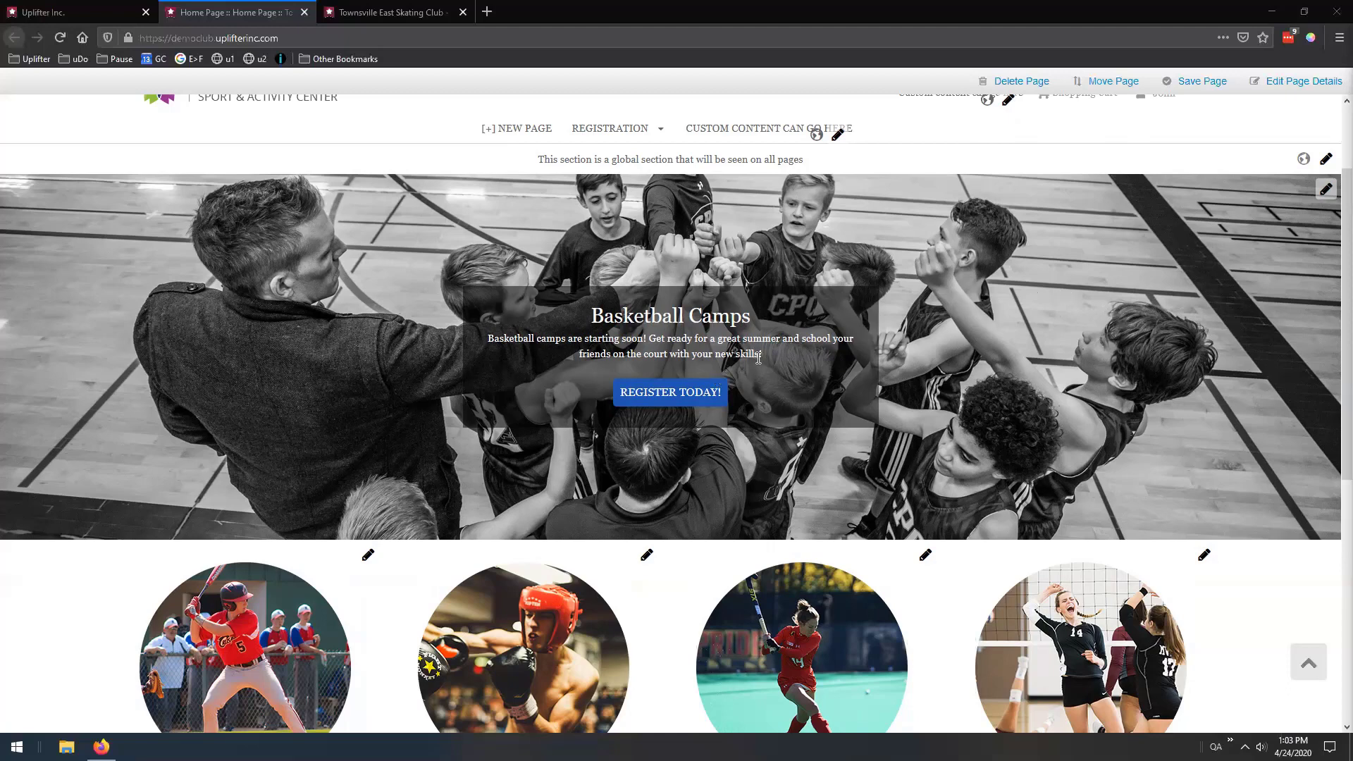
pyautogui.click(673, 393)
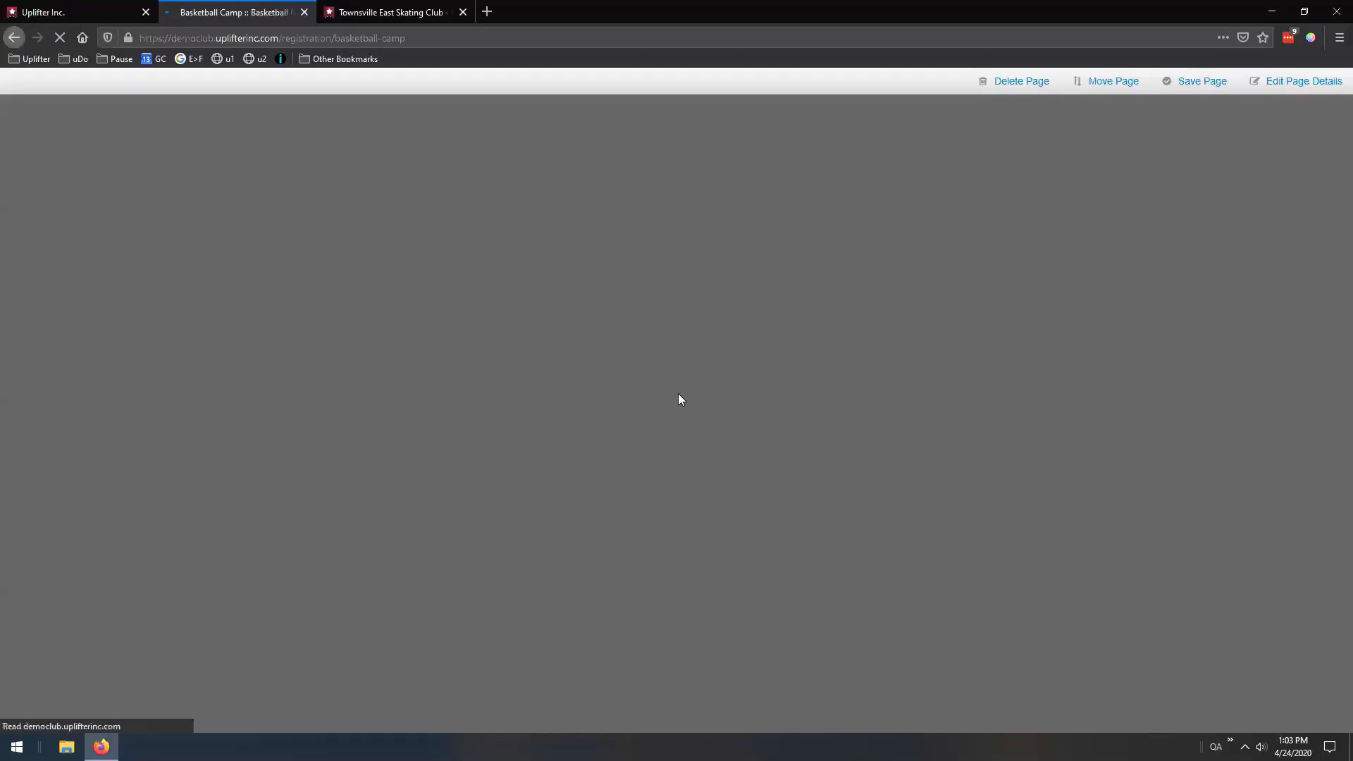
pyautogui.scroll(-2, 423, 434)
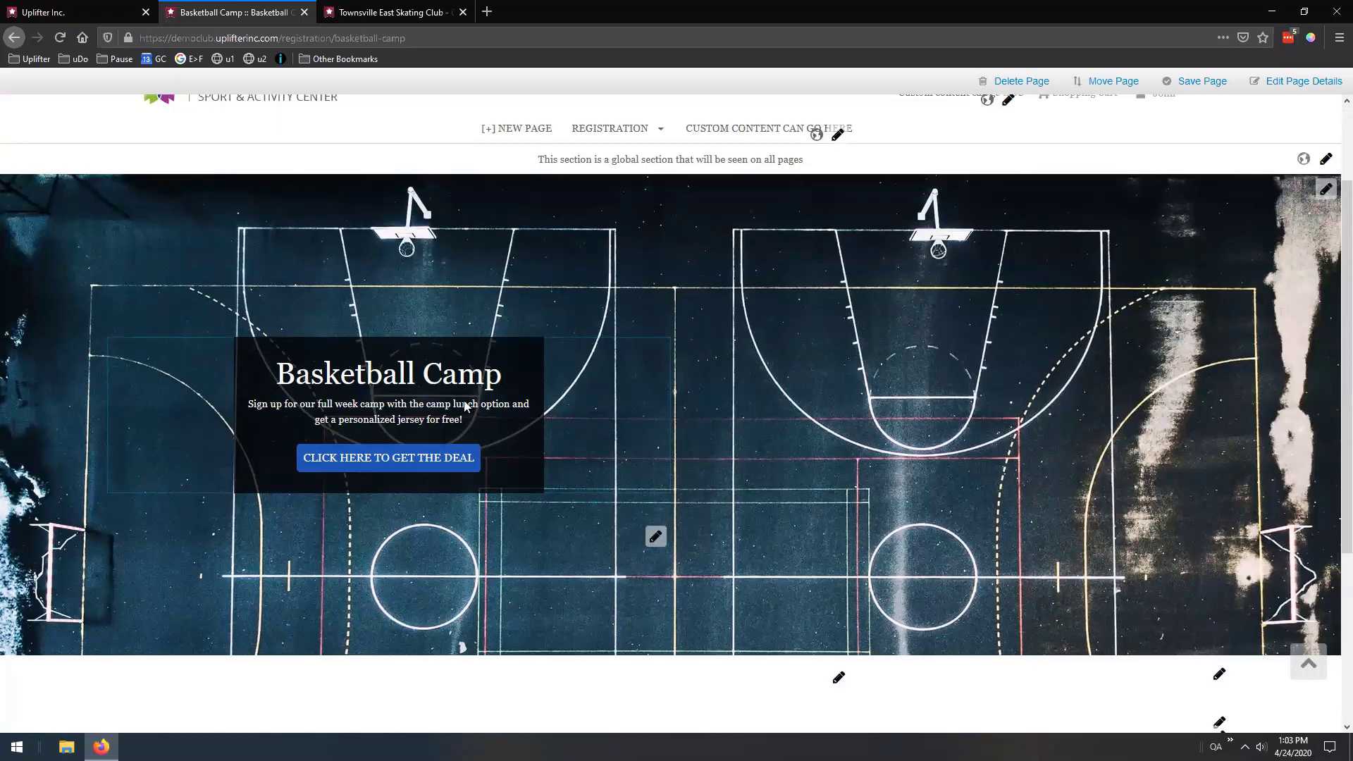
# - Read the Basketball Camp banner's offer on the full week camp, camp lunch option and free personalized jersey
pyautogui.moveTo(299, 403); pyautogui.dragTo(437, 403)
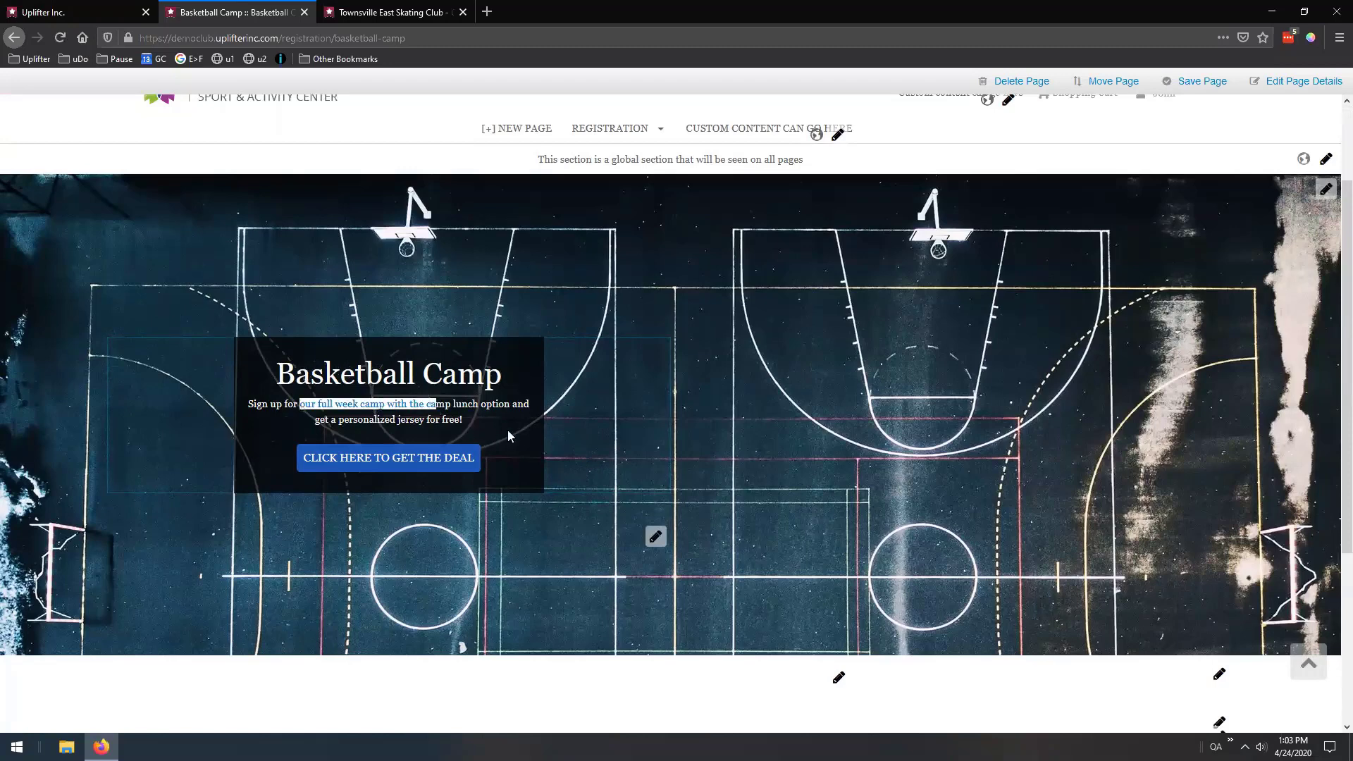
pyautogui.click(473, 404)
pyautogui.moveTo(317, 404); pyautogui.dragTo(483, 404)
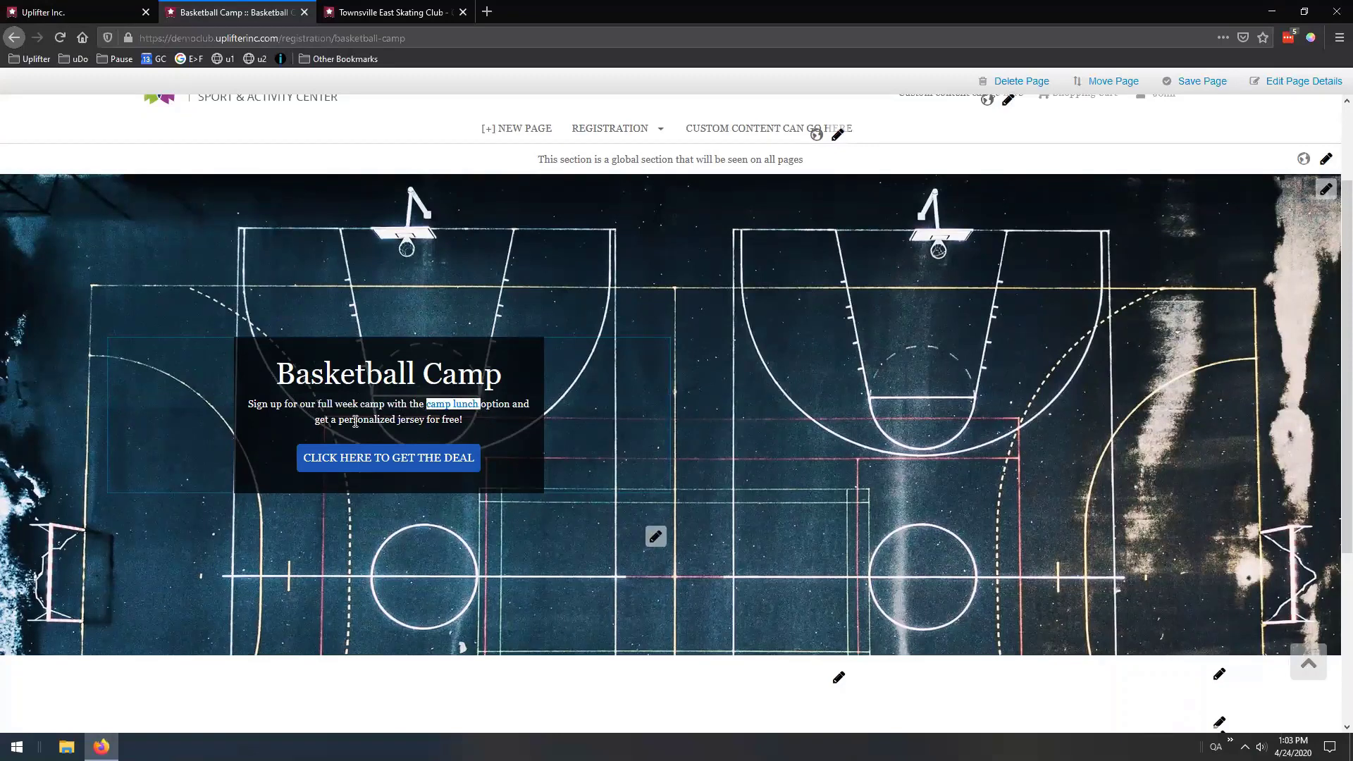
pyautogui.moveTo(340, 419); pyautogui.dragTo(439, 420)
pyautogui.click(447, 418)
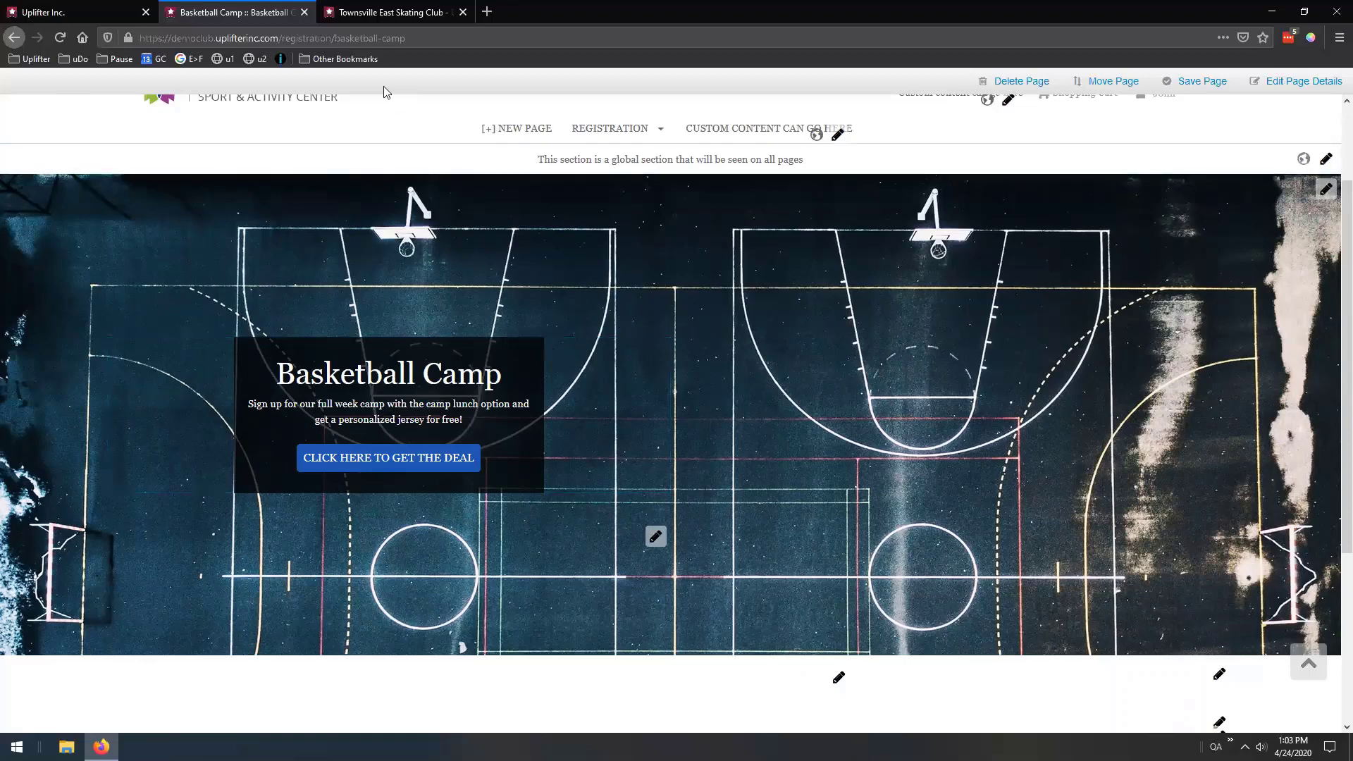
# - In the admin Programs list, open Basketball Camp (Full Program) for editing, then reveal and copy its HTML add to cart code
pyautogui.click(352, 15)
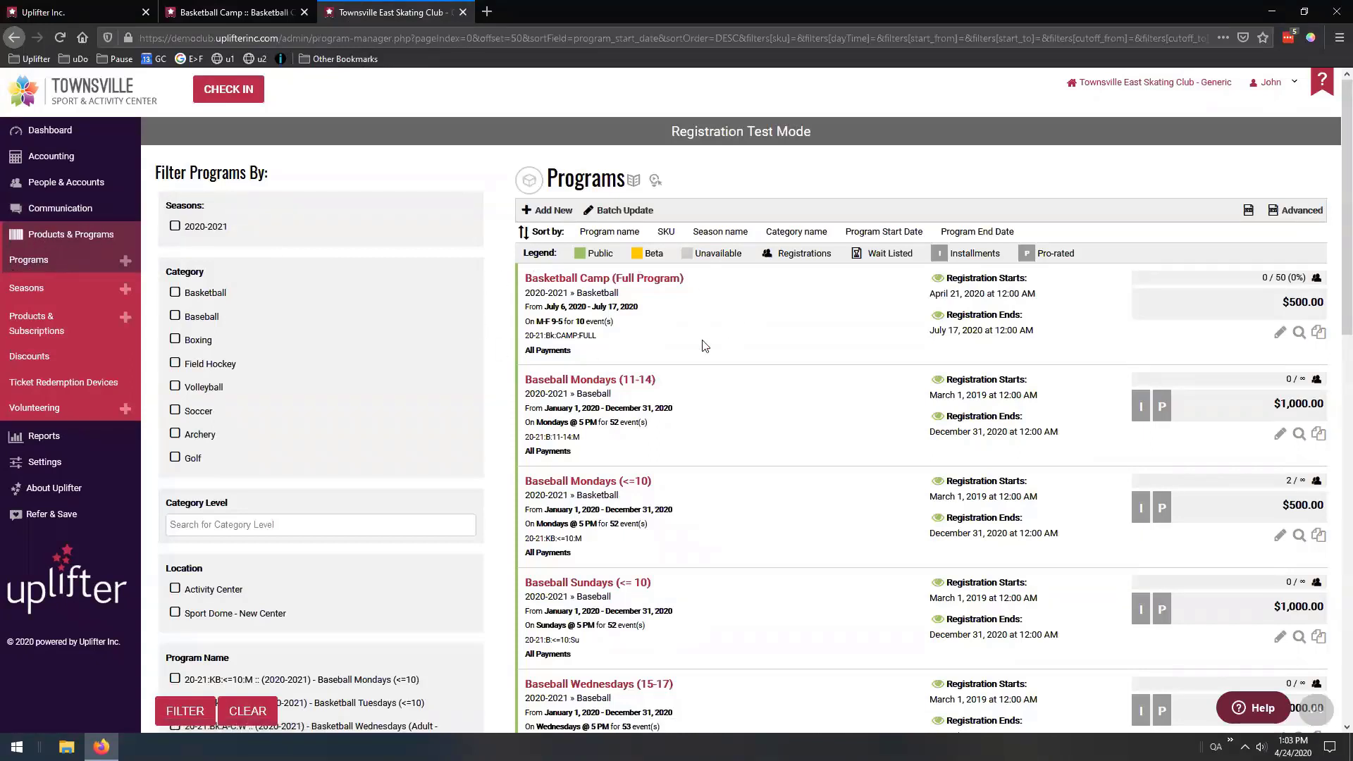
pyautogui.click(1281, 334)
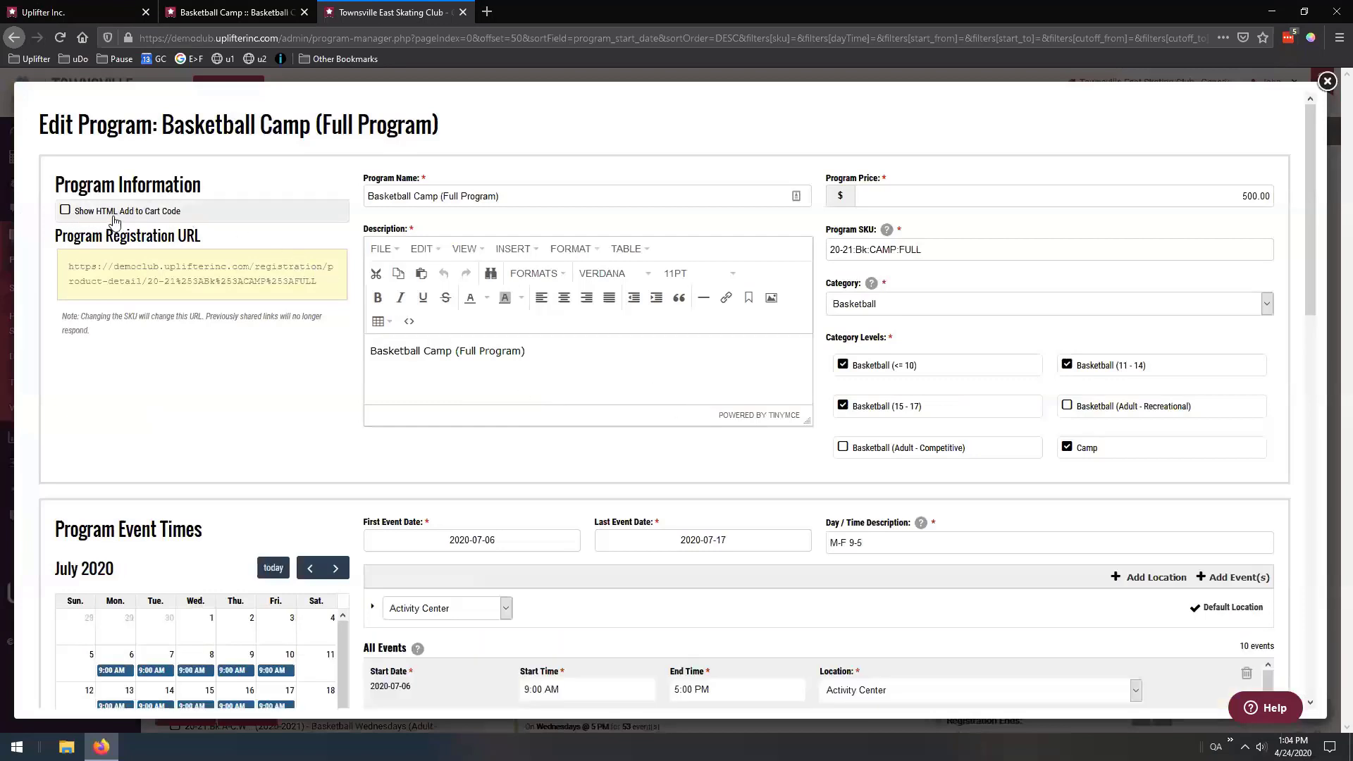
pyautogui.click(169, 213)
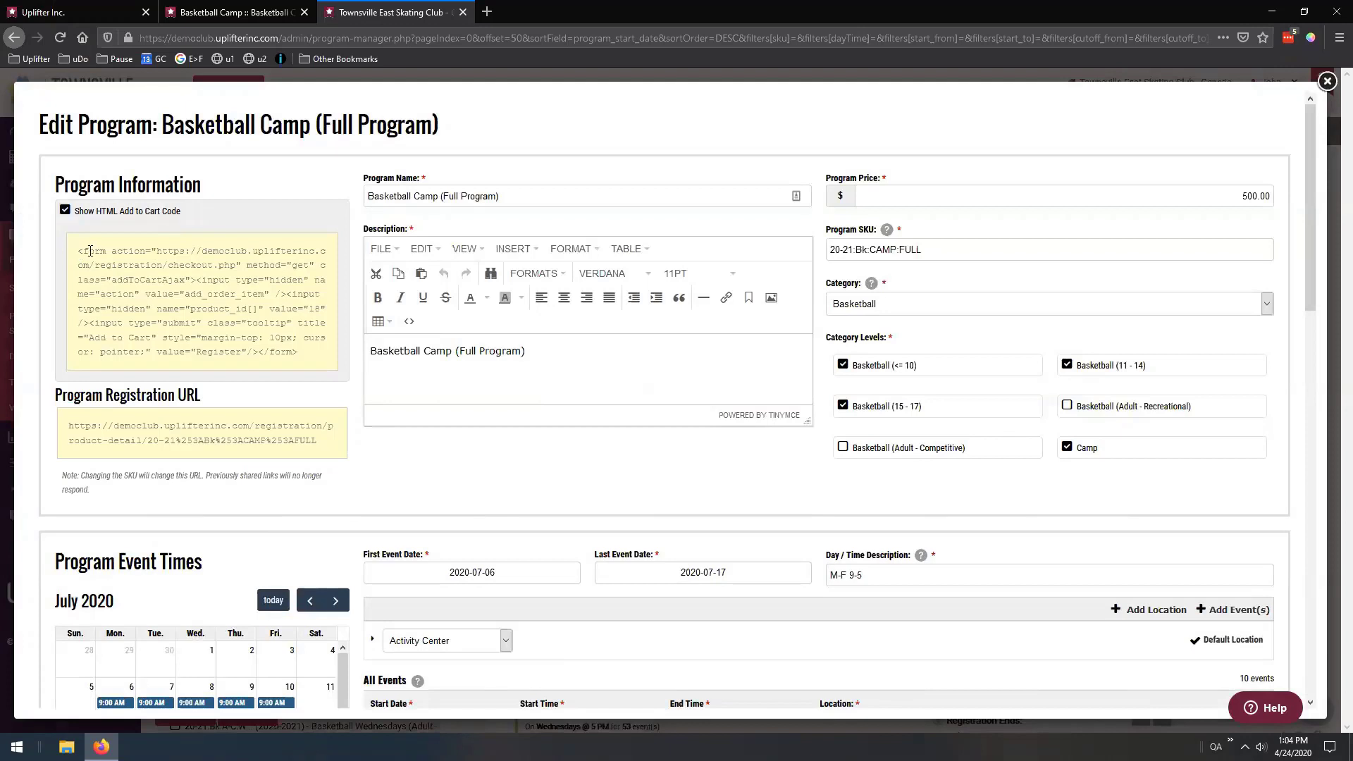
pyautogui.moveTo(77, 252); pyautogui.dragTo(318, 362)
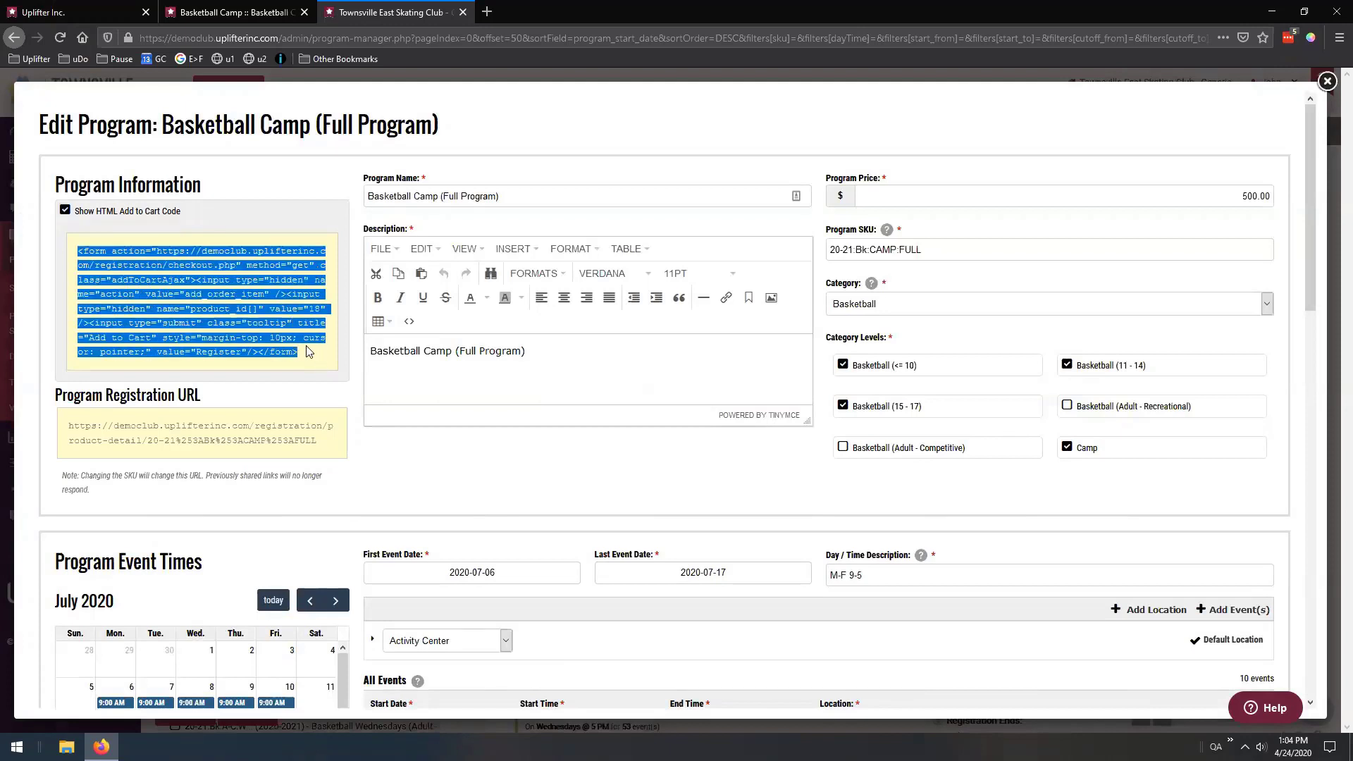
pyautogui.rightClick(289, 338)
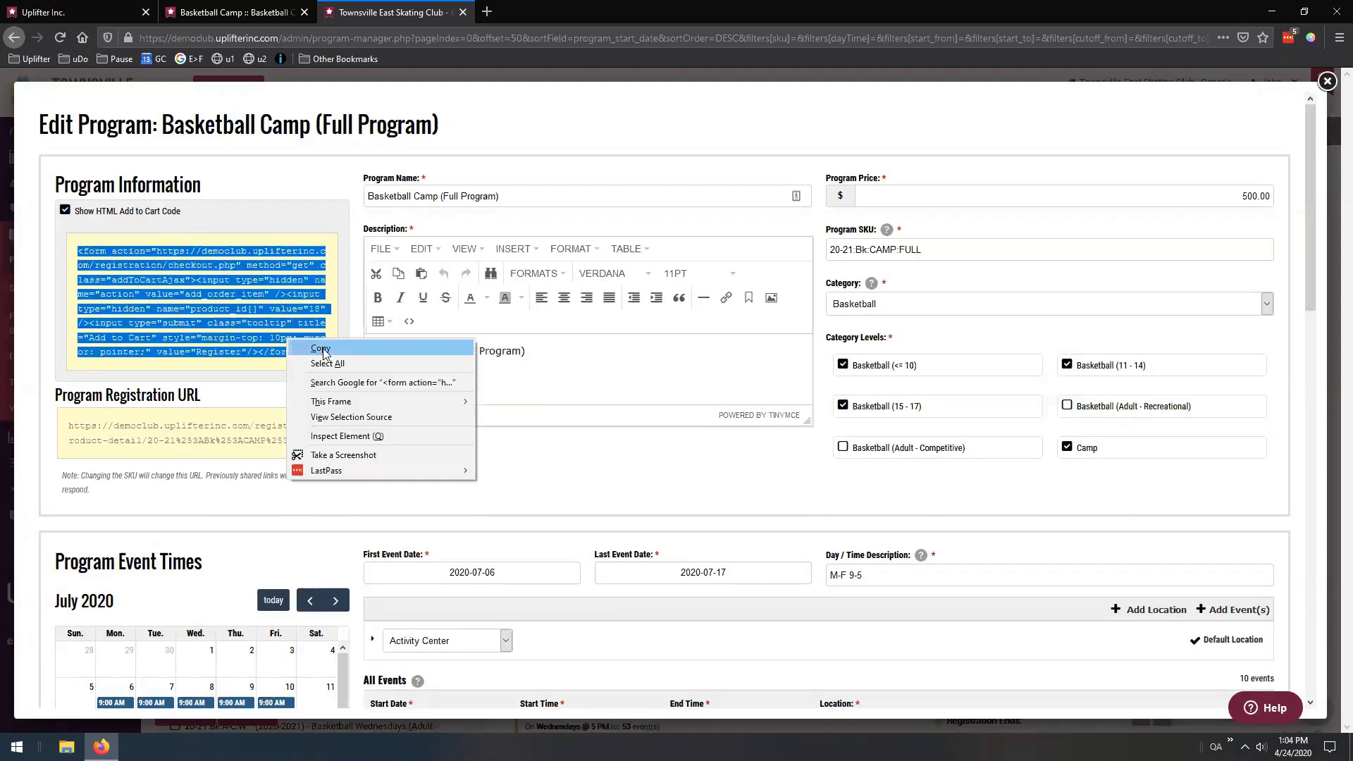
pyautogui.click(320, 349)
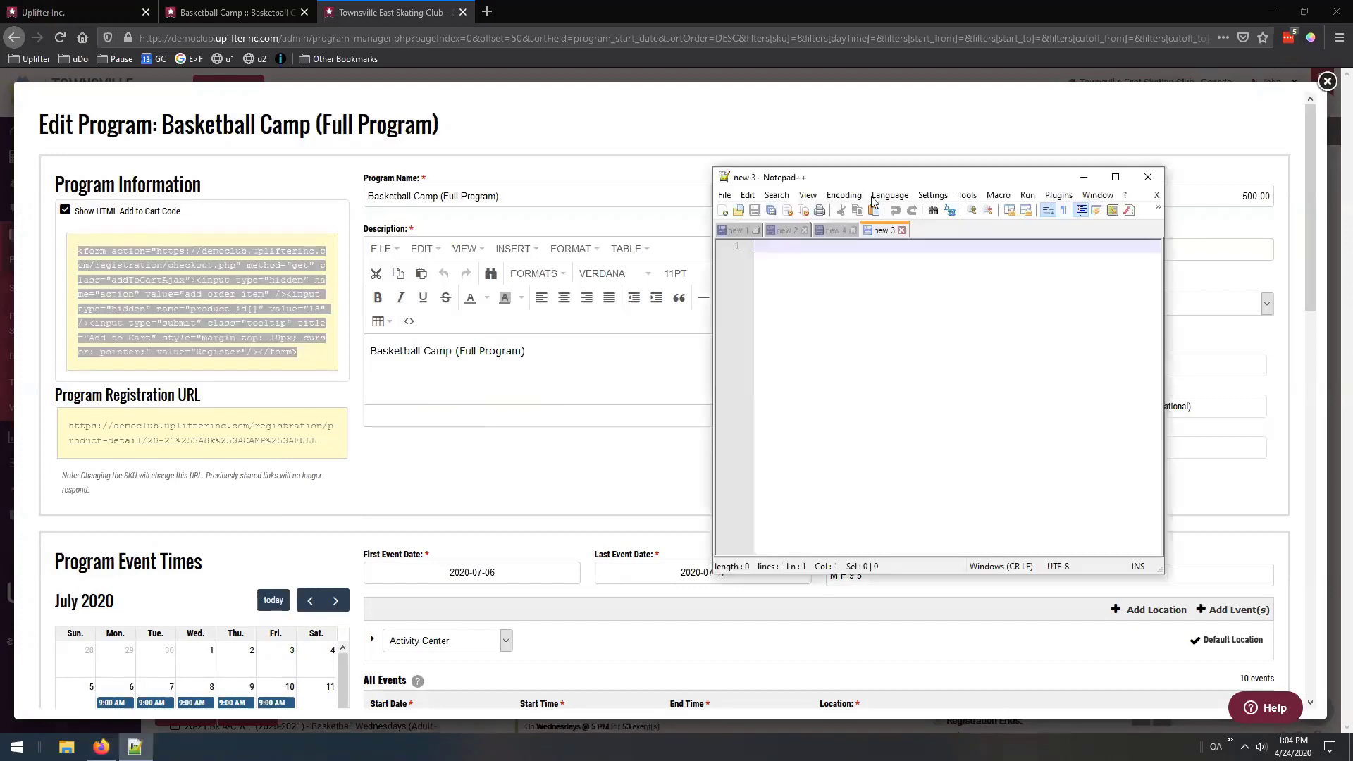
# - Paste the Basketball Camp code into the empty Notepad++ document and close the program's edit form
pyautogui.hotkey('ctrl', 'v')
pyautogui.moveTo(947, 180); pyautogui.dragTo(1021, 197)
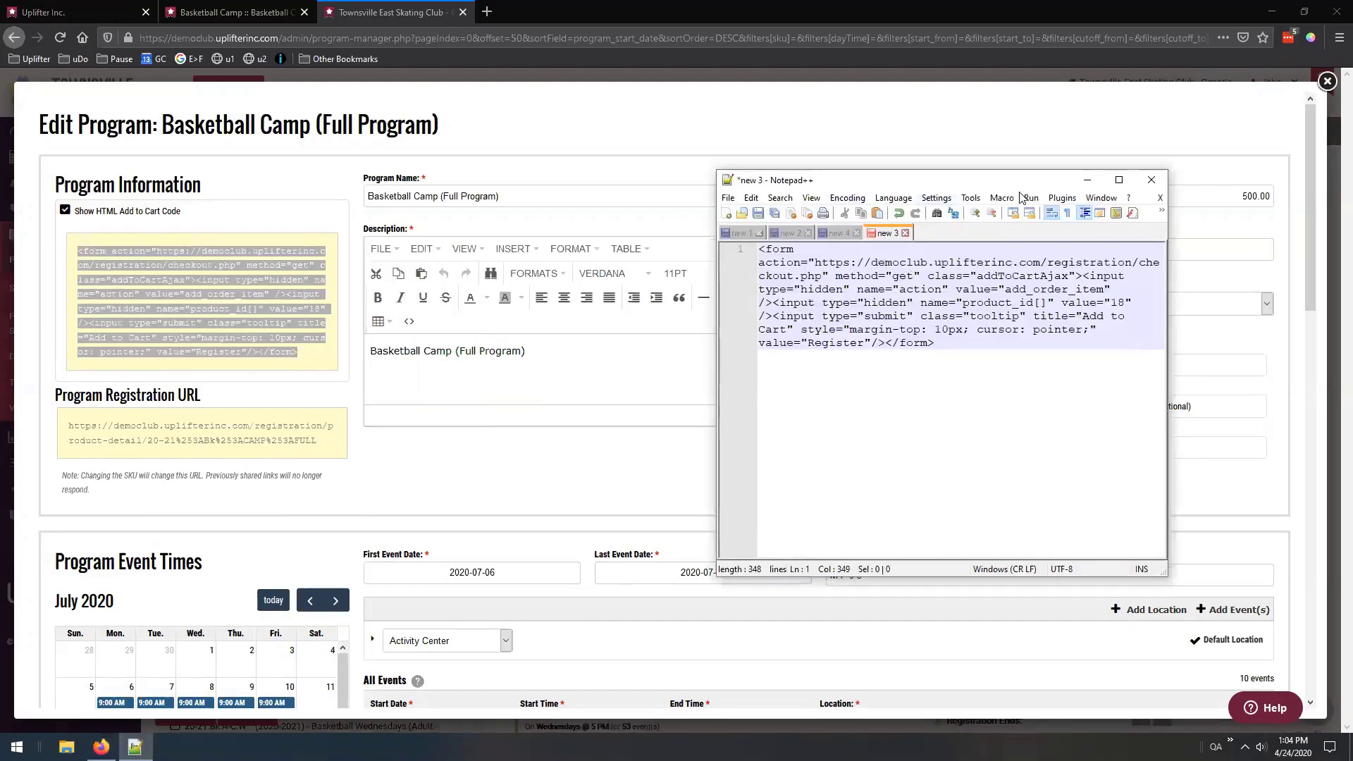
pyautogui.hotkey('alt', 'F4')
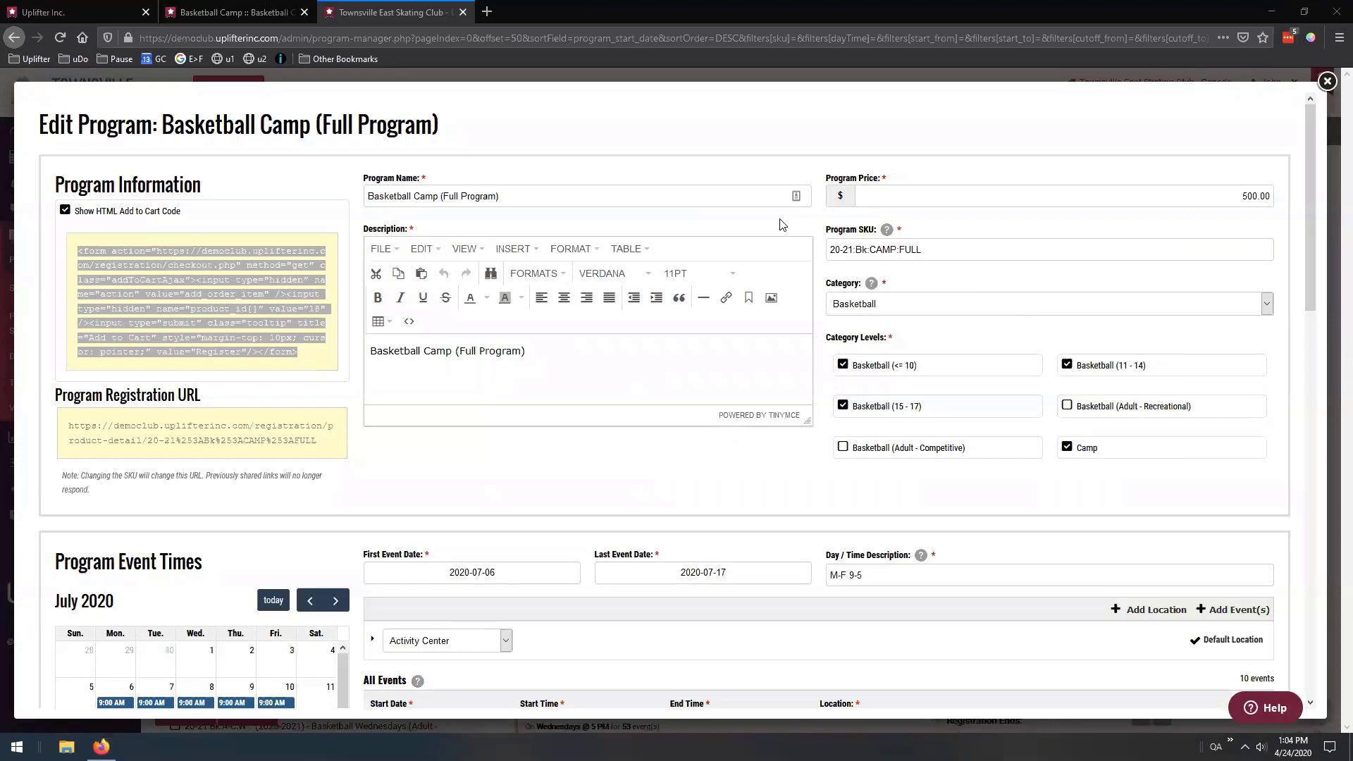
pyautogui.moveTo(887, 230)
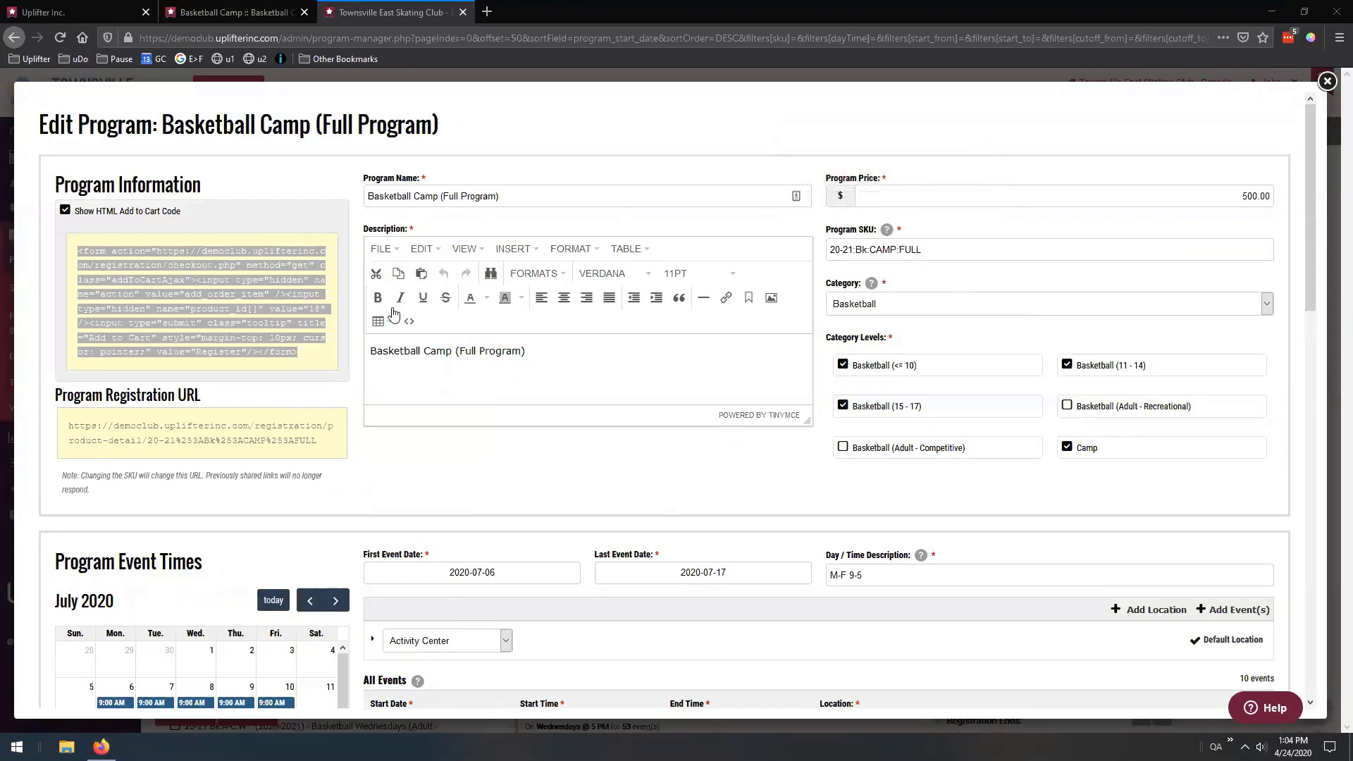
pyautogui.click(1327, 81)
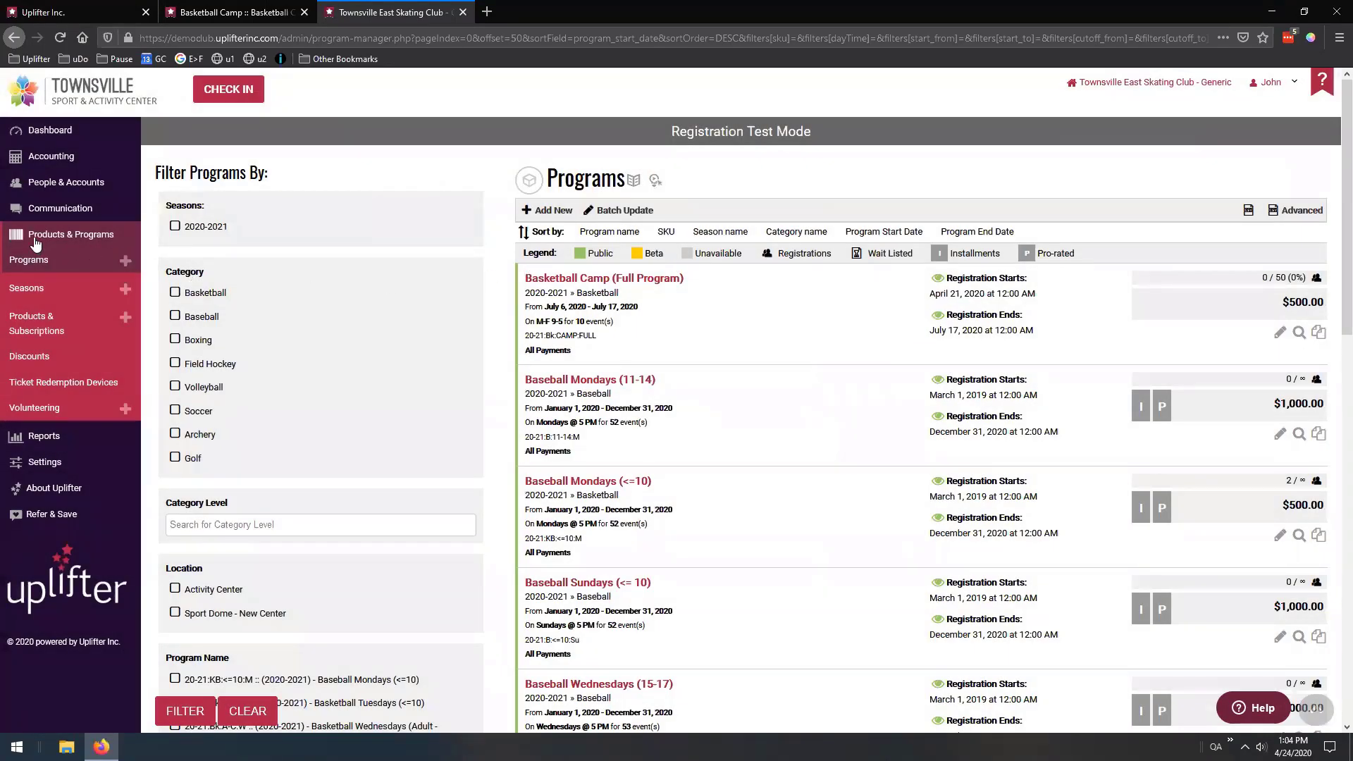
# - Open the Camp Lunch product for editing from Products & Subscriptions, then reveal and copy its HTML add to cart code
pyautogui.click(30, 326)
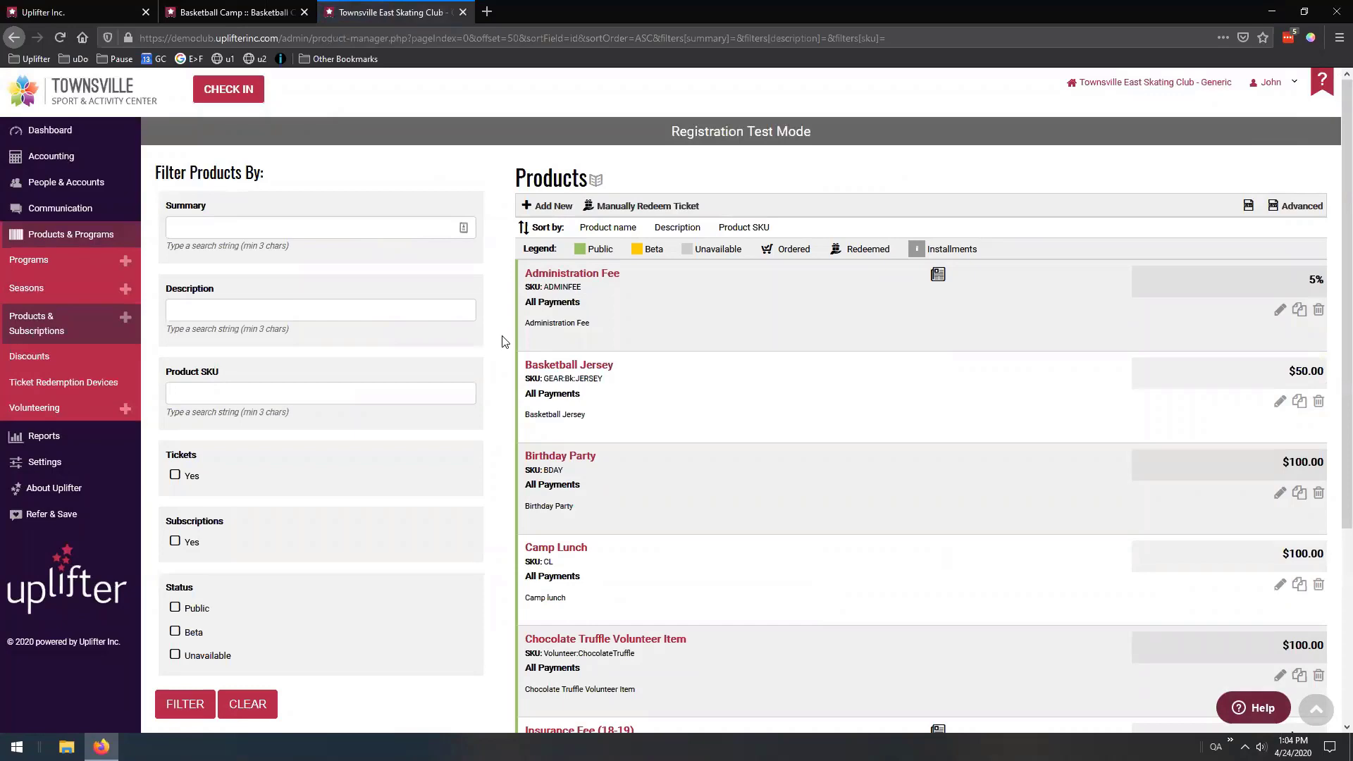
pyautogui.scroll(-2, 503, 343)
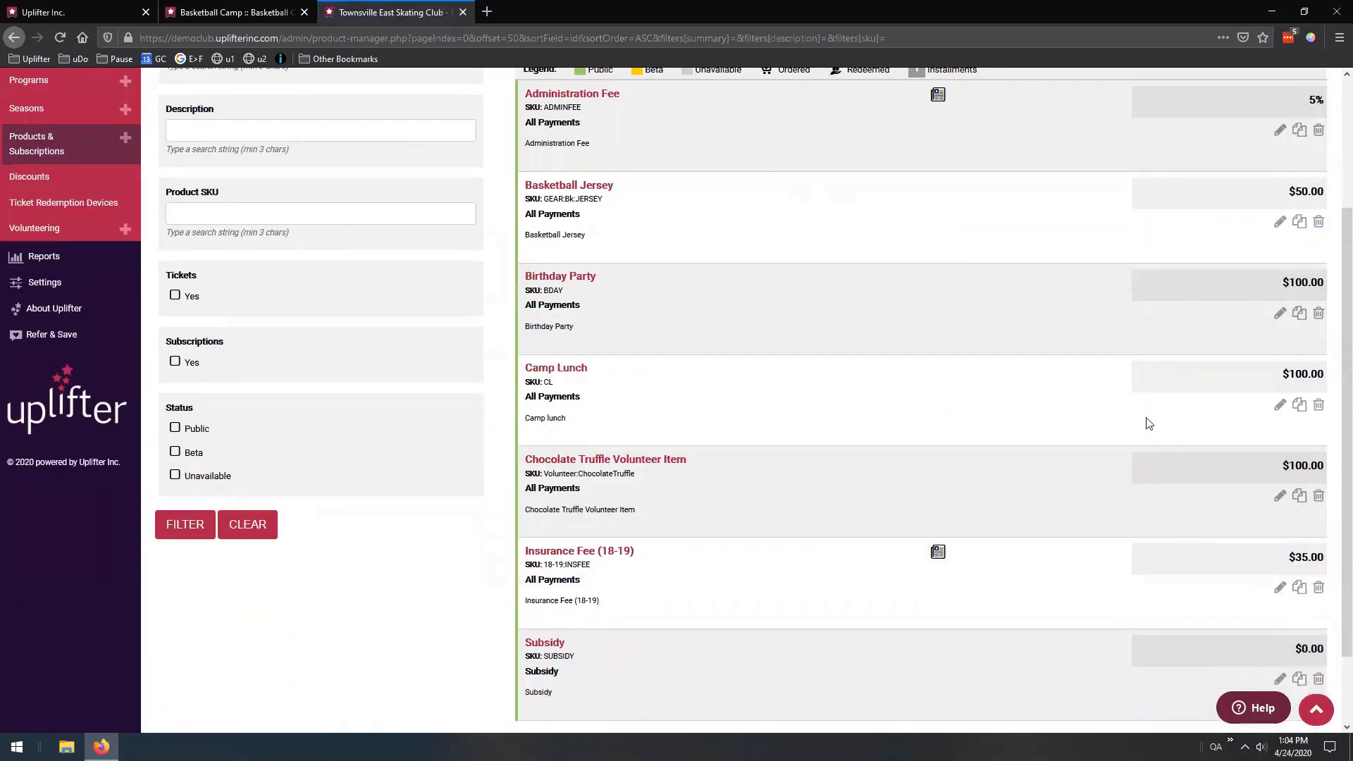
pyautogui.click(1279, 407)
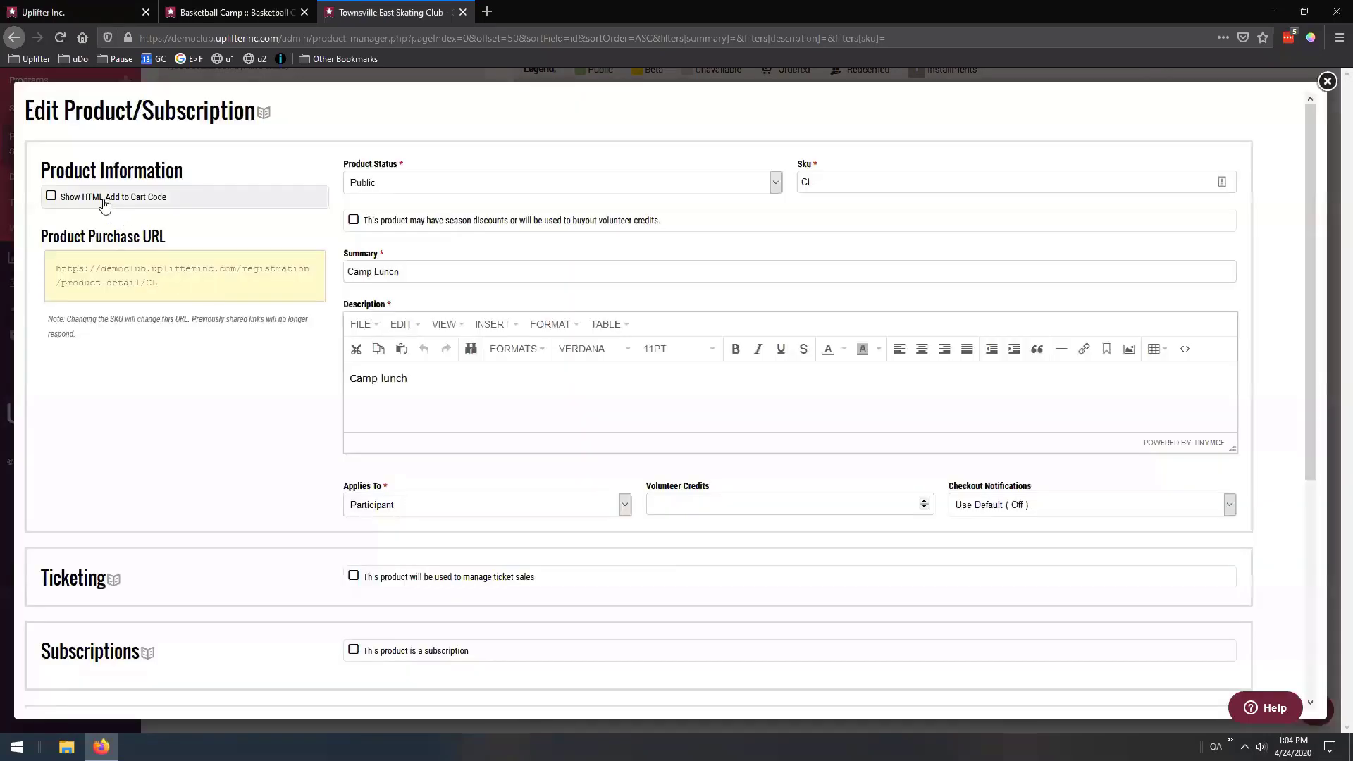
pyautogui.click(104, 203)
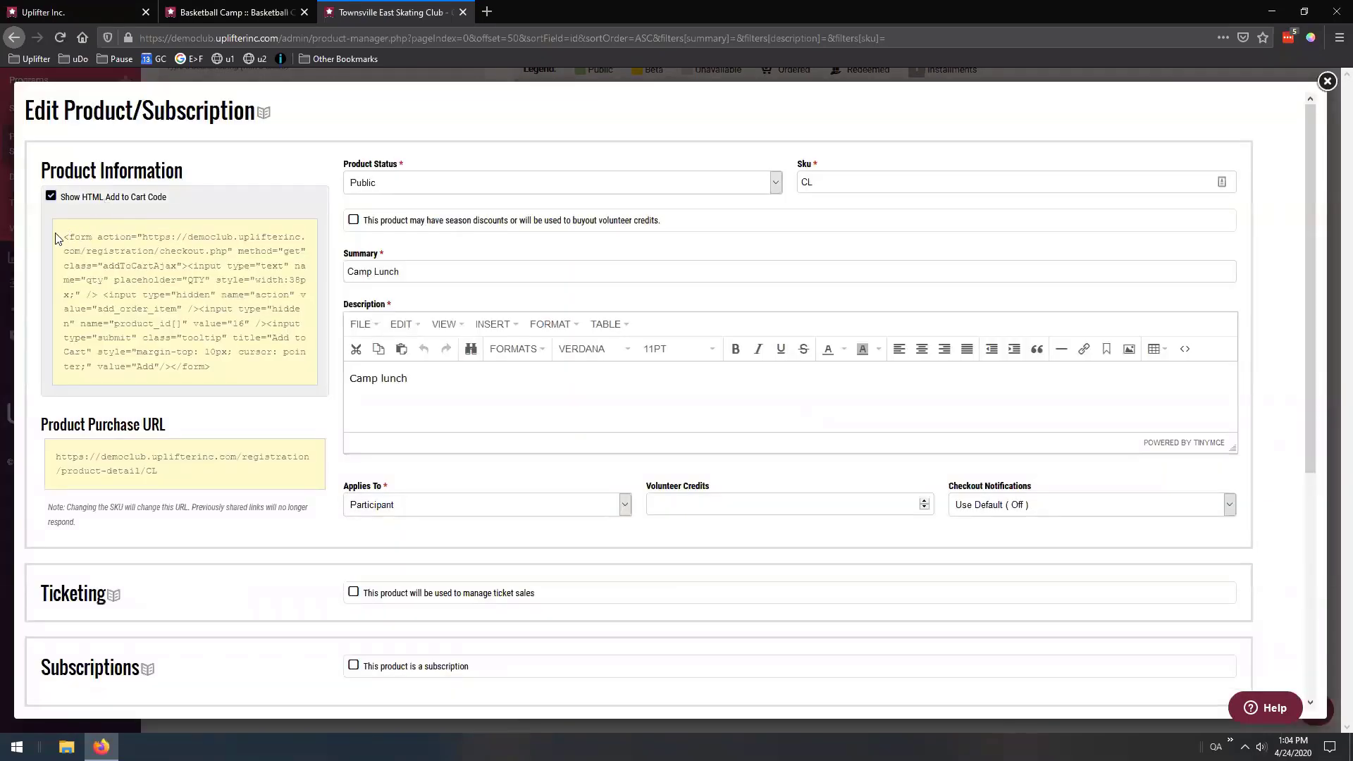
pyautogui.moveTo(58, 238); pyautogui.dragTo(233, 368)
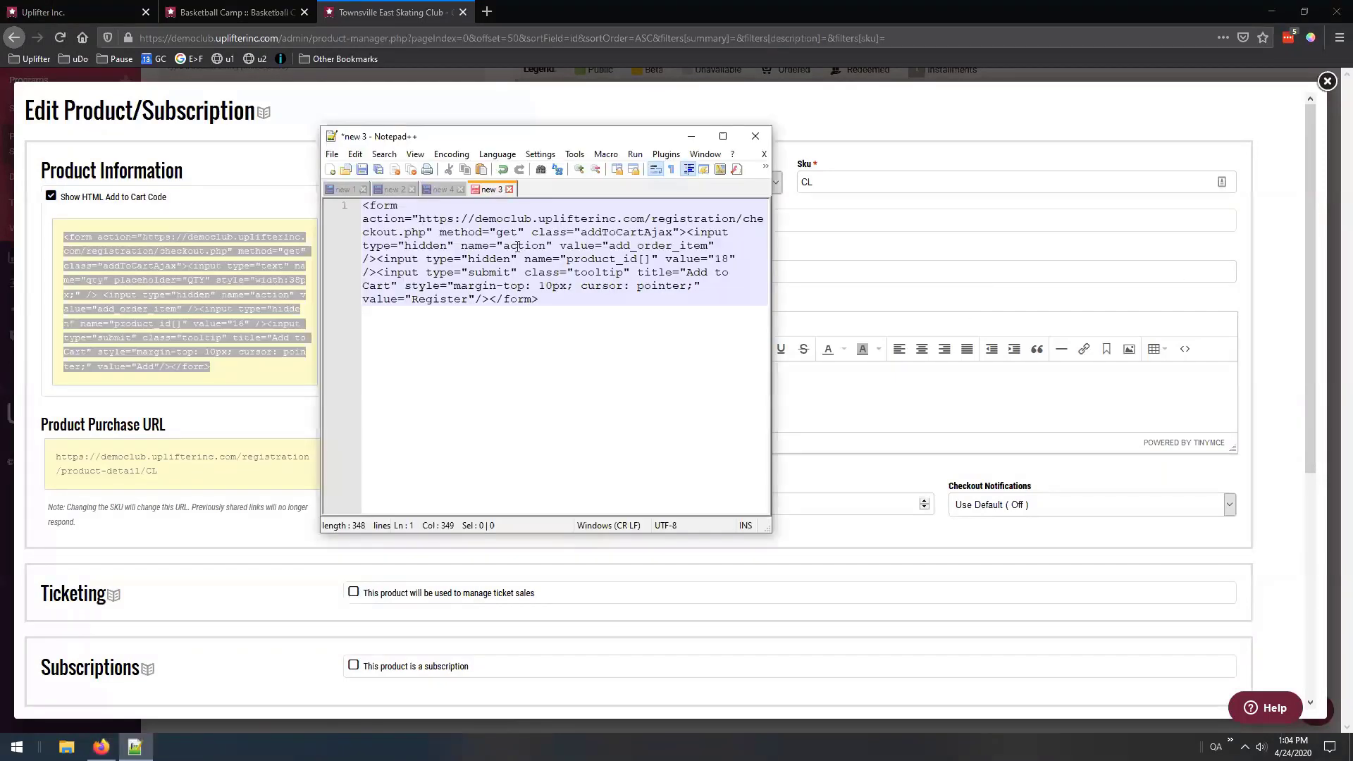
# - Paste the Camp Lunch code two blank lines below the program code in Notepad++, and close the product's edit form
pyautogui.press('Return')
pyautogui.press('Return')
pyautogui.press('Return')
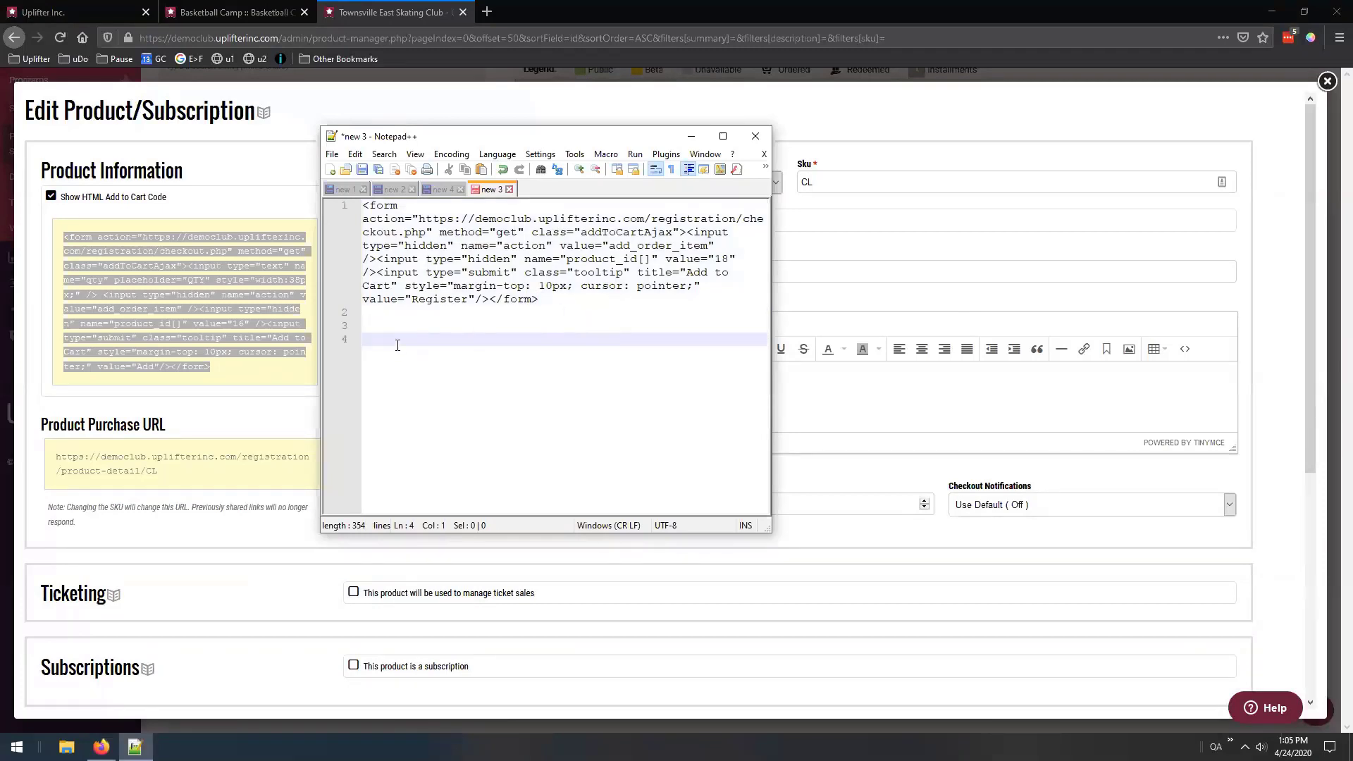
pyautogui.hotkey('ctrl', 'v')
pyautogui.press('Return')
pyautogui.press('Return')
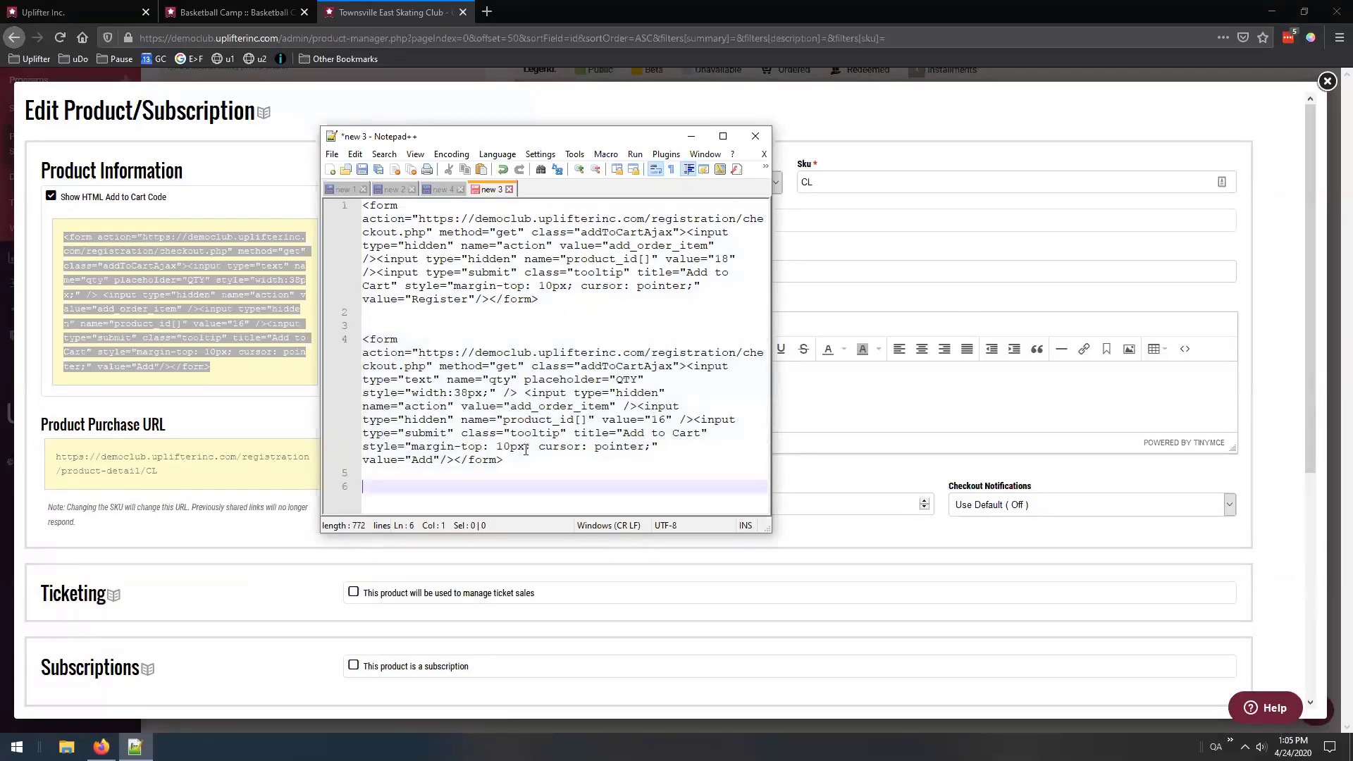
pyautogui.moveTo(653, 136); pyautogui.dragTo(1352, 147)
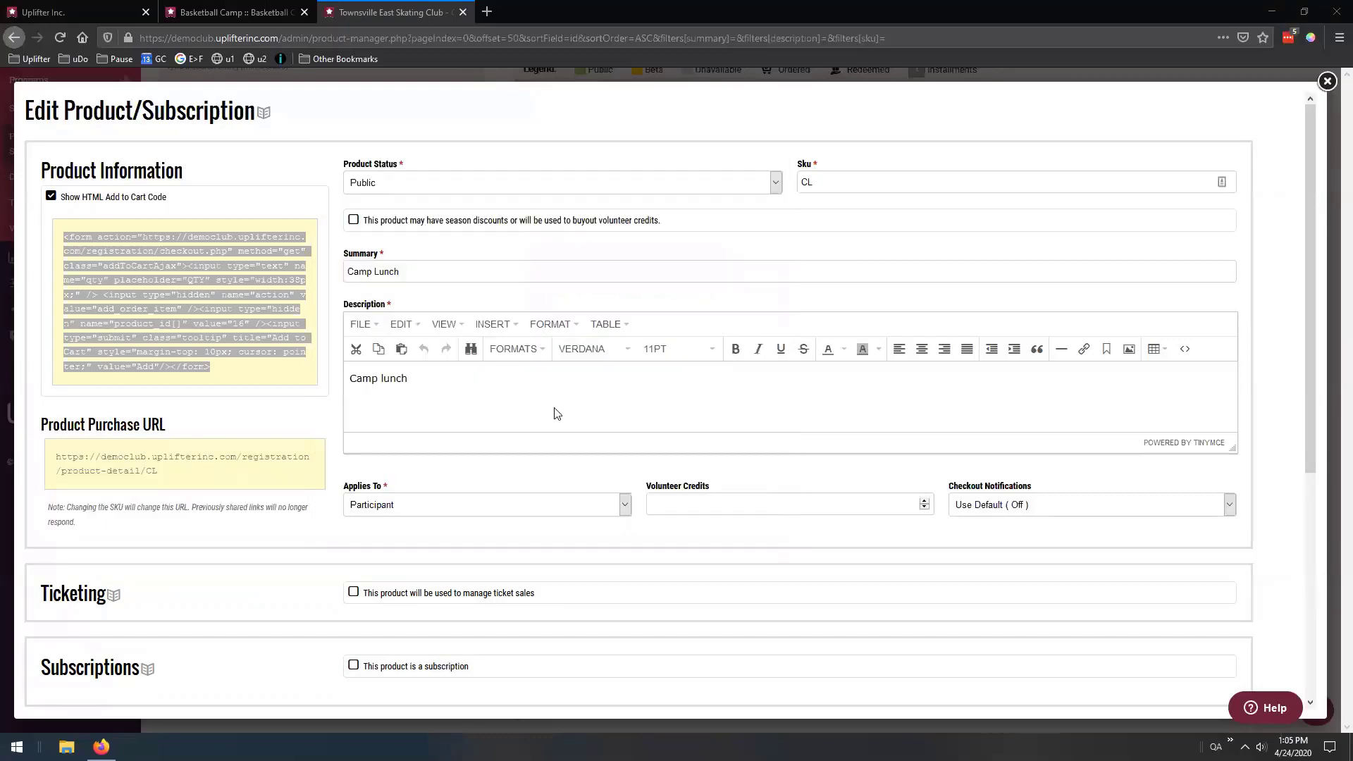
pyautogui.click(1327, 81)
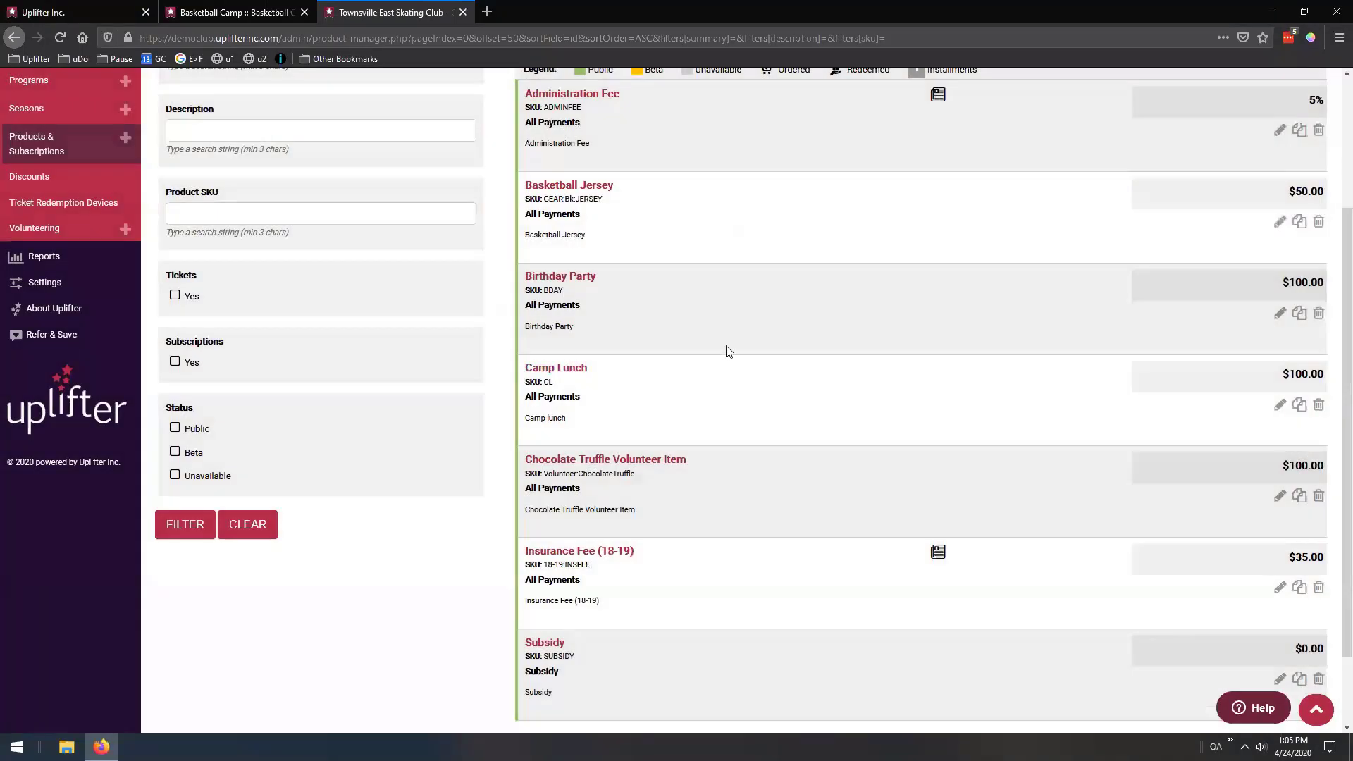
# - Open the Basketball Jersey product for editing, then reveal and copy its HTML add to cart code
pyautogui.click(1273, 222)
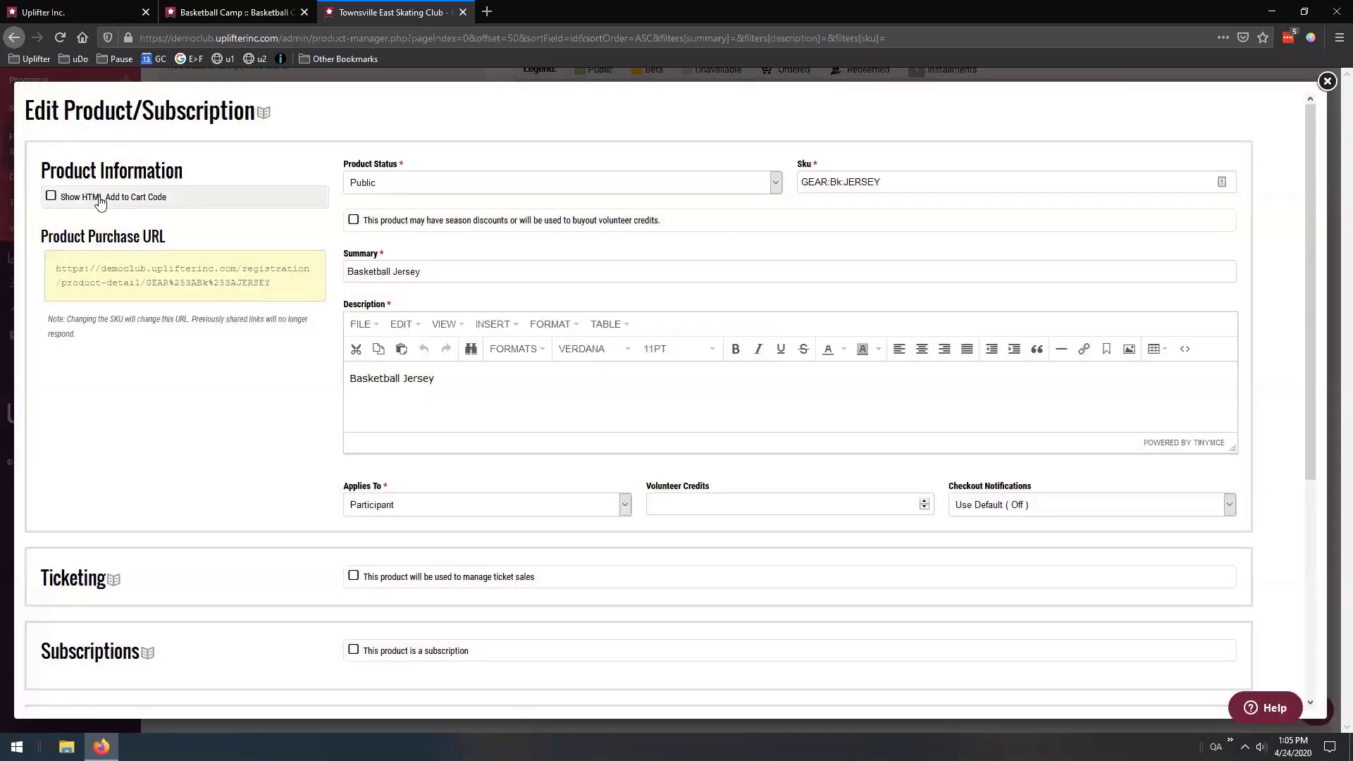
pyautogui.click(106, 198)
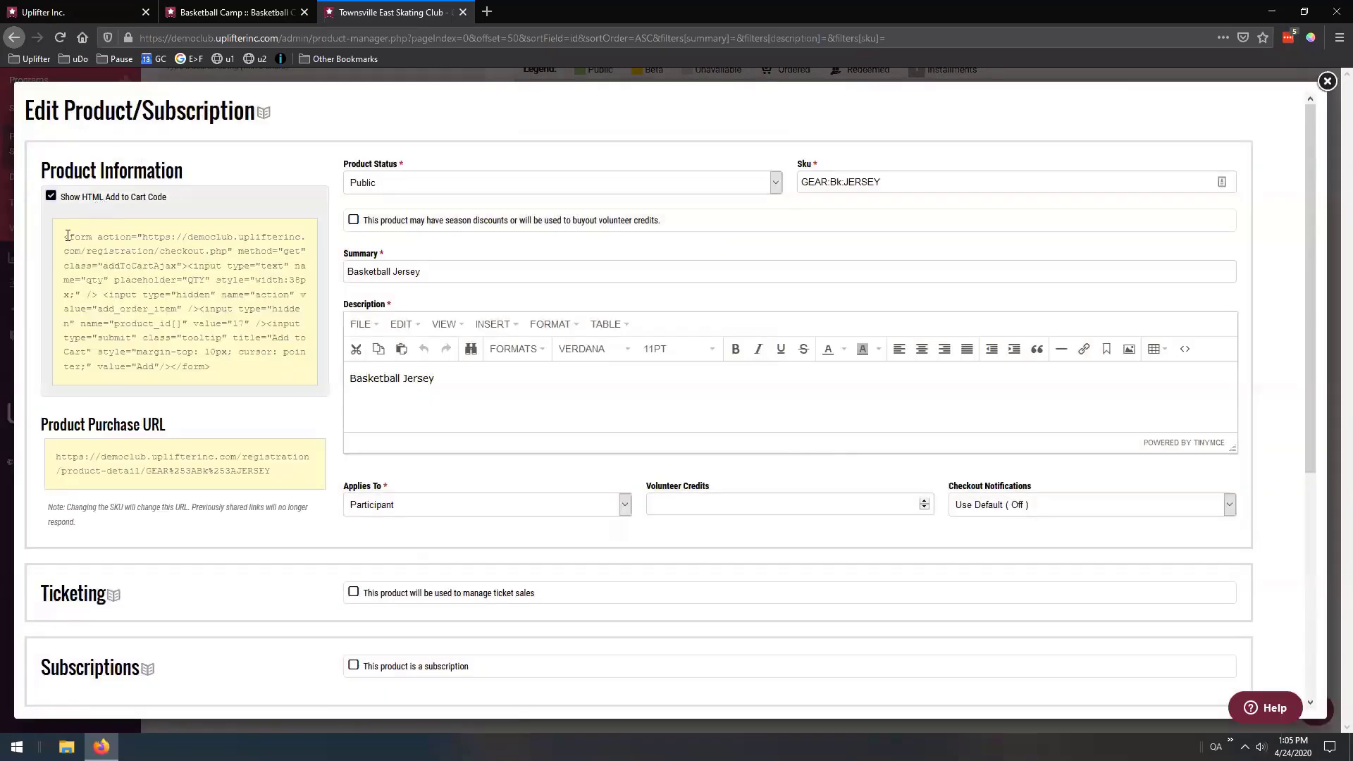
pyautogui.moveTo(62, 232); pyautogui.dragTo(259, 374)
pyautogui.hotkey('ctrl', 'c')
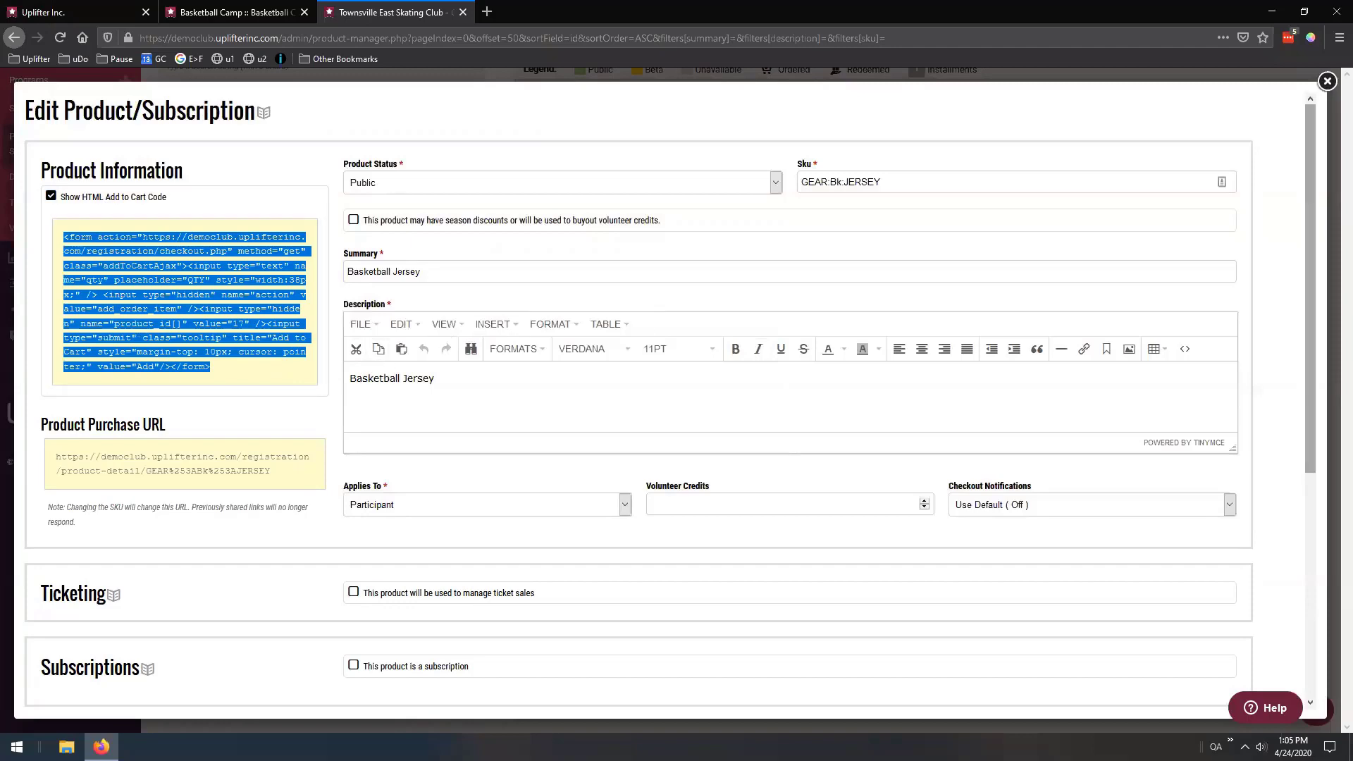
# - Paste the Basketball Jersey code below the Camp Lunch code in Notepad++, separated by blank lines, and close the product's edit form
pyautogui.hotkey('alt', 'Tab')
pyautogui.click(640, 499)
pyautogui.hotkey('ctrl', 'v')
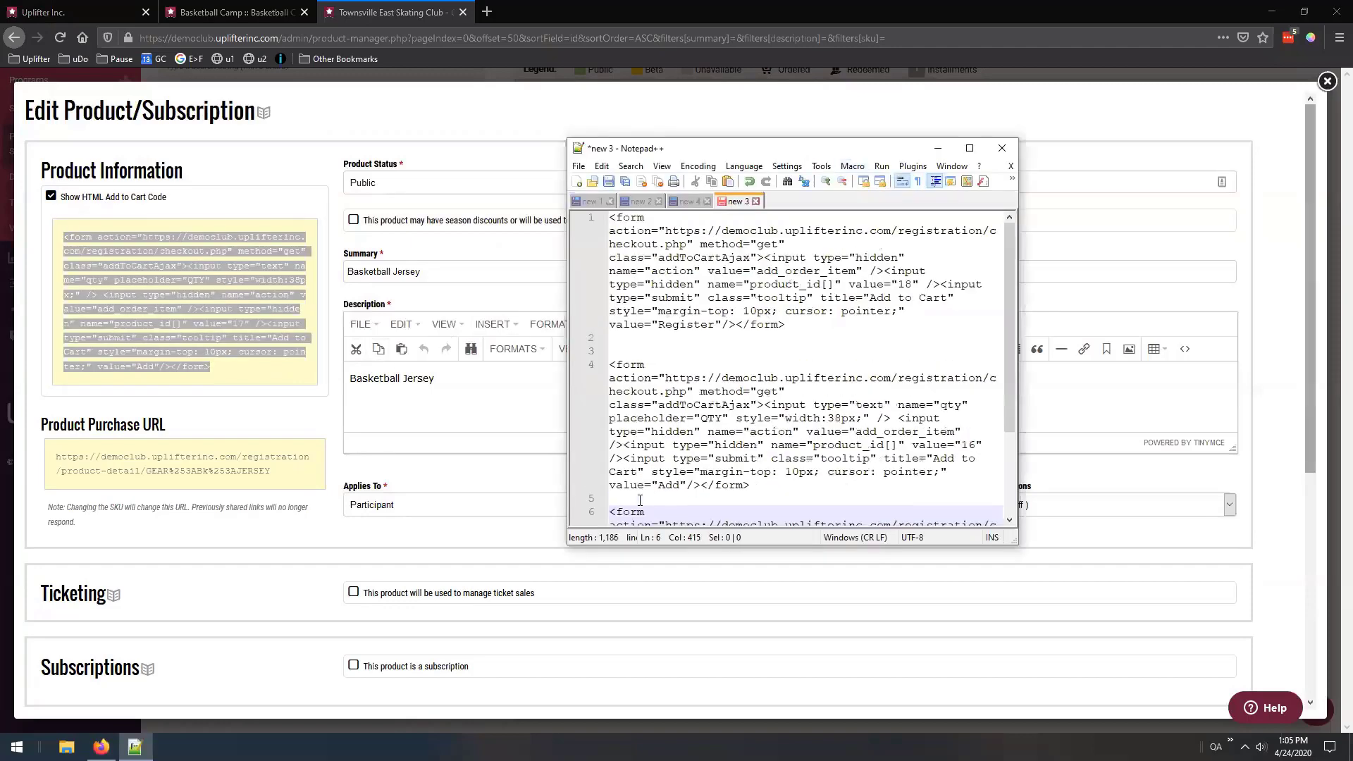
pyautogui.click(706, 488)
pyautogui.click(704, 495)
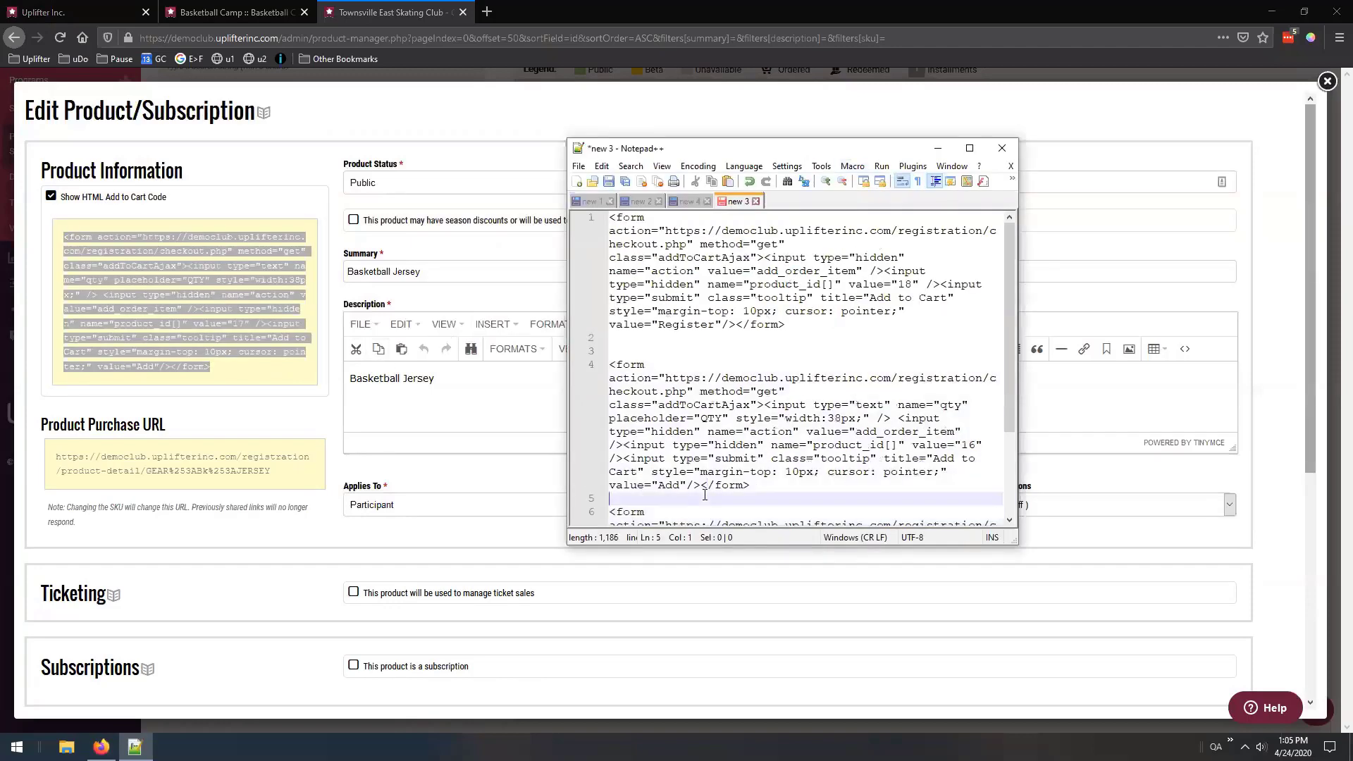
pyautogui.press('Return')
pyautogui.scroll(-1, 704, 495)
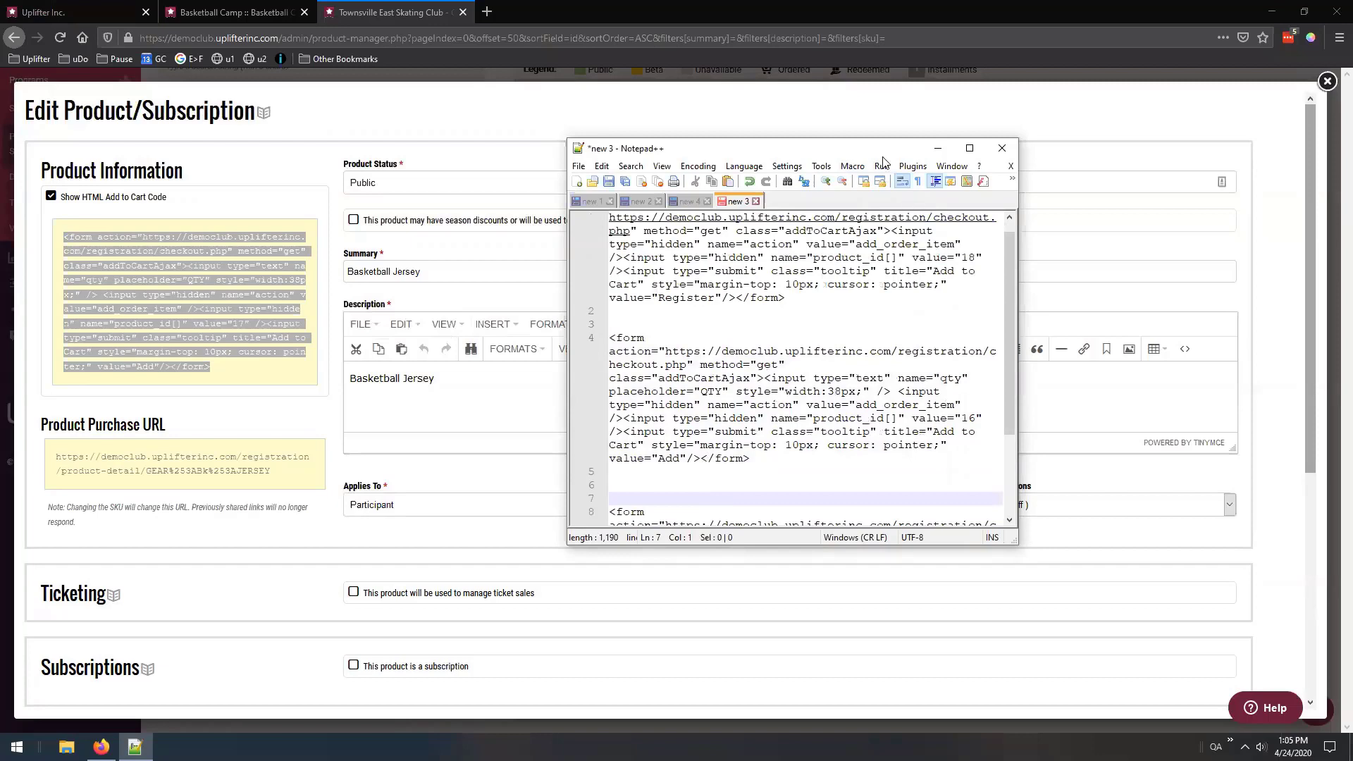
pyautogui.hotkey('alt', 'F4')
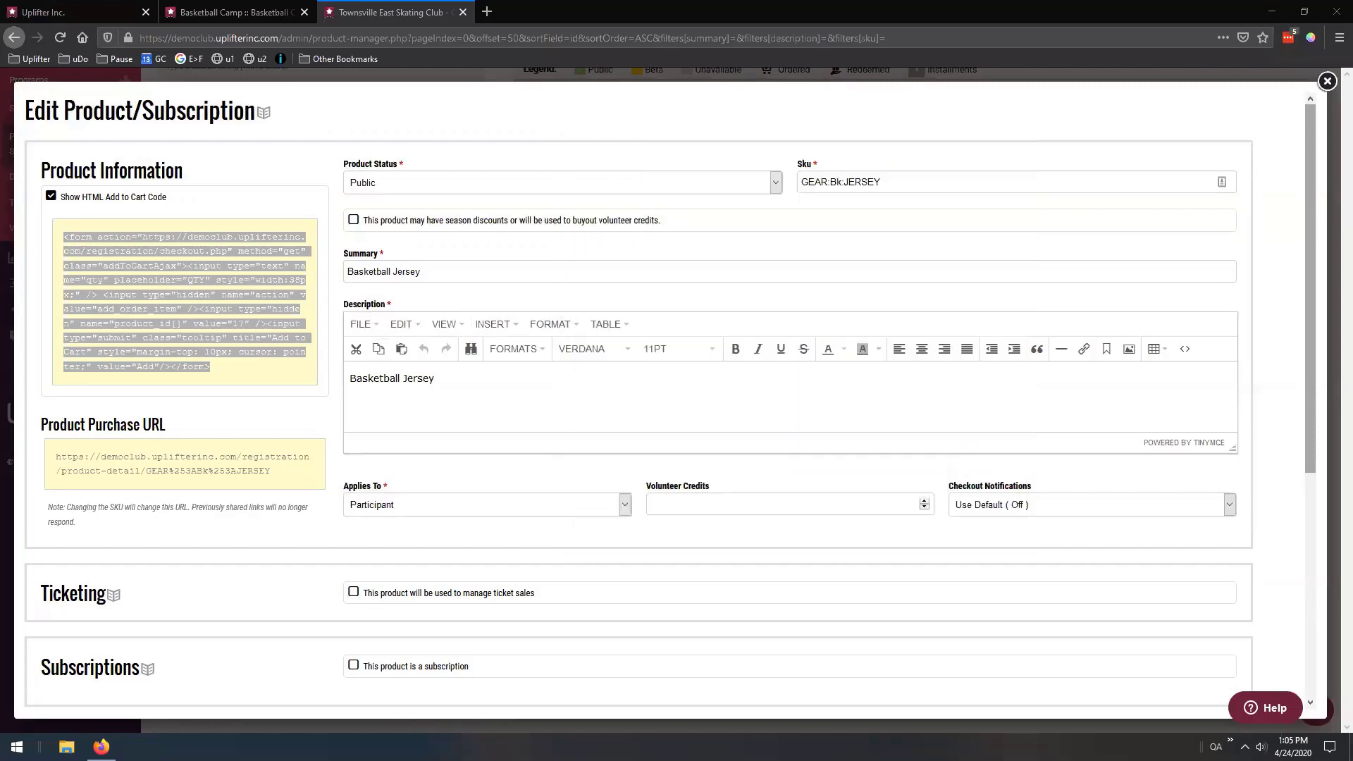
pyautogui.click(1327, 83)
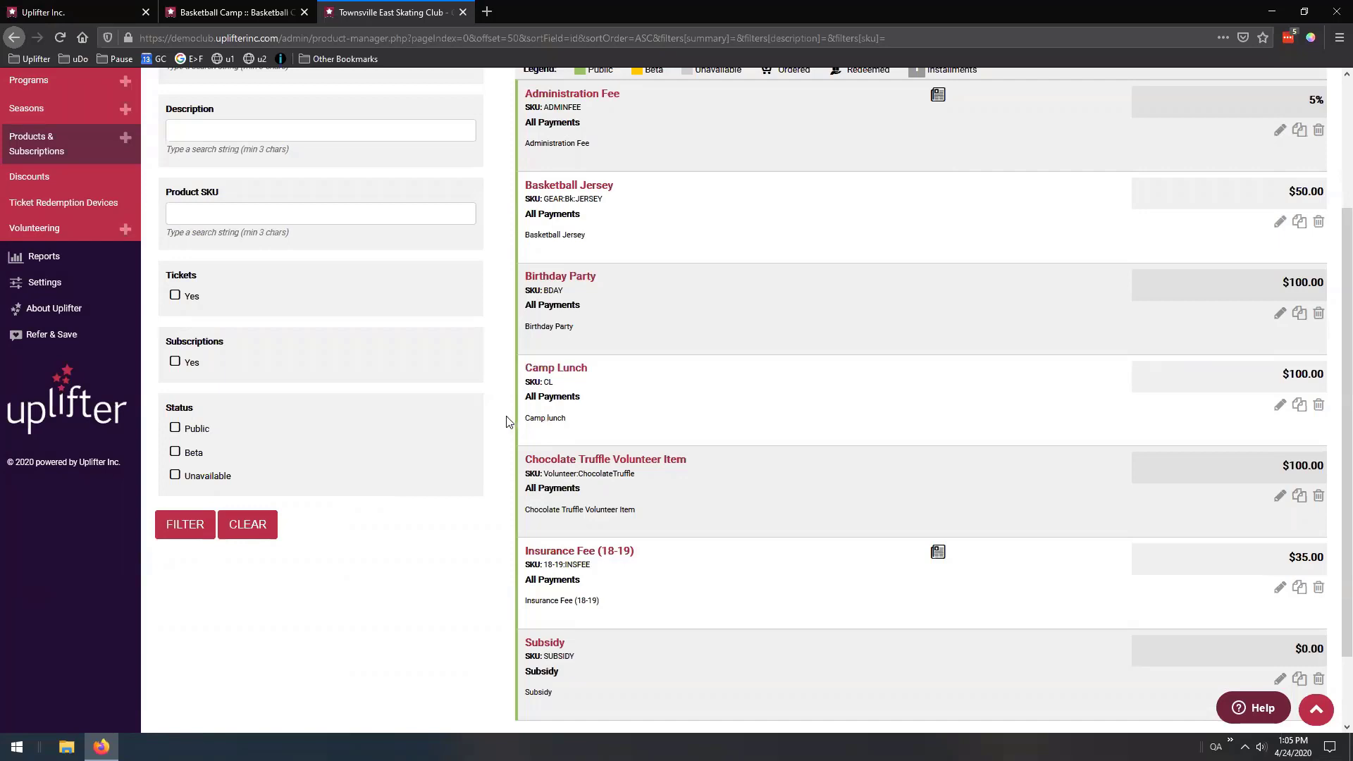
pyautogui.scroll(-2, 509, 416)
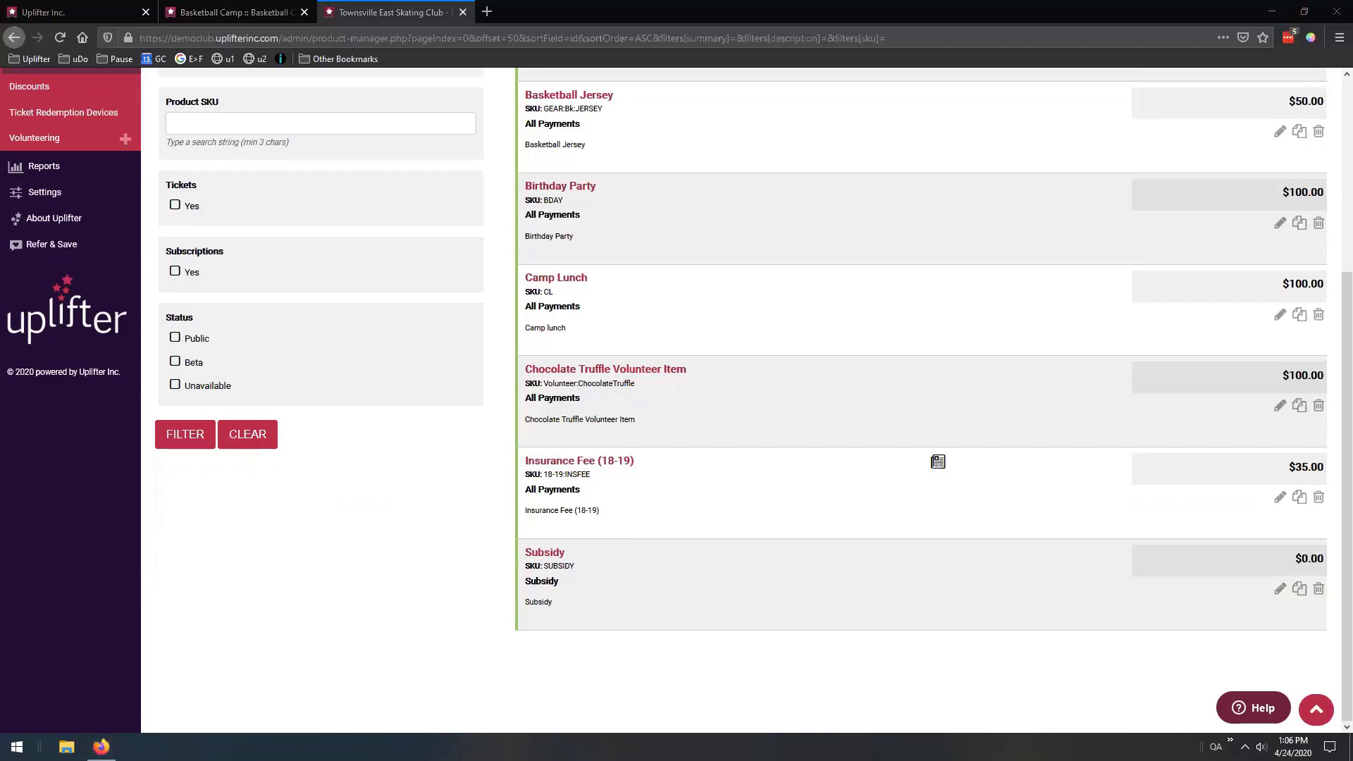
# - Switch to Notepad++ and examine where the opening form tag of the program code starts and ends
pyautogui.click(926, 168)
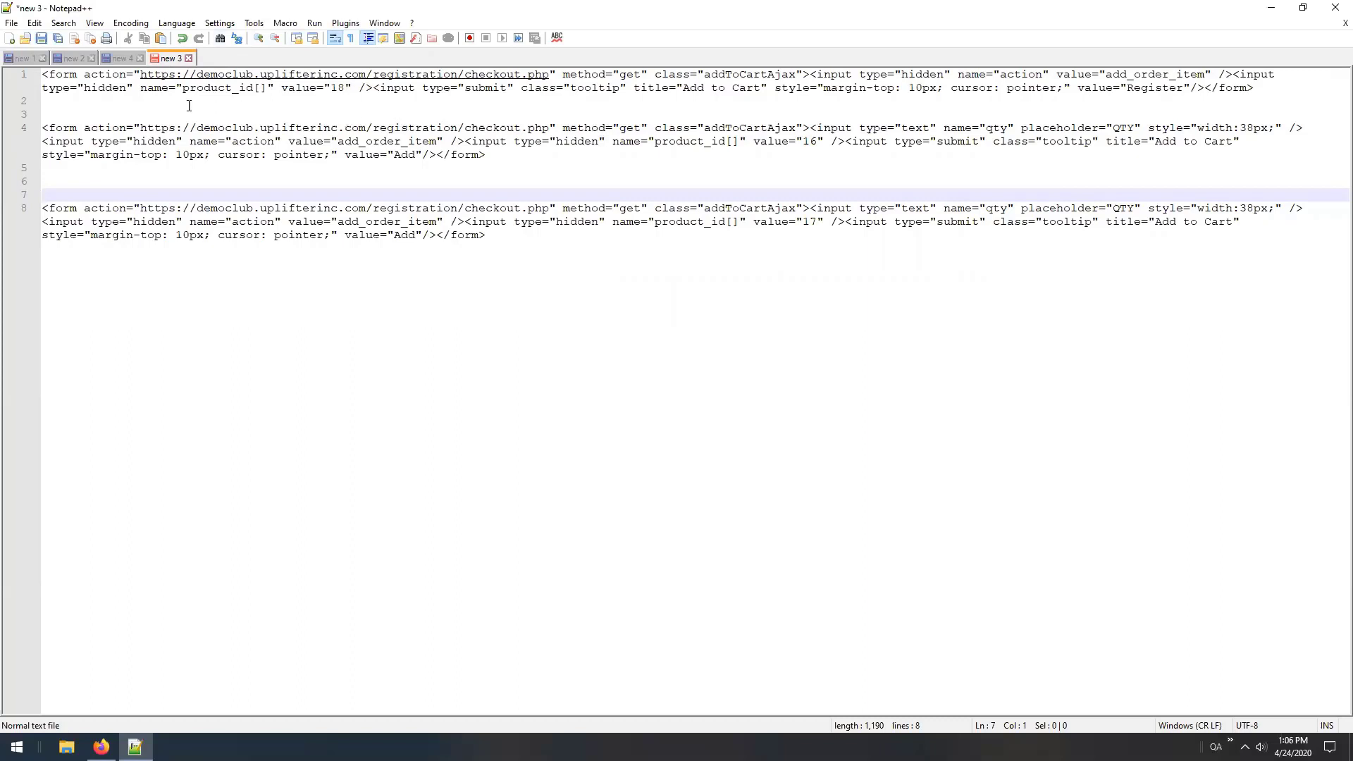
pyautogui.moveTo(47, 75); pyautogui.dragTo(77, 76)
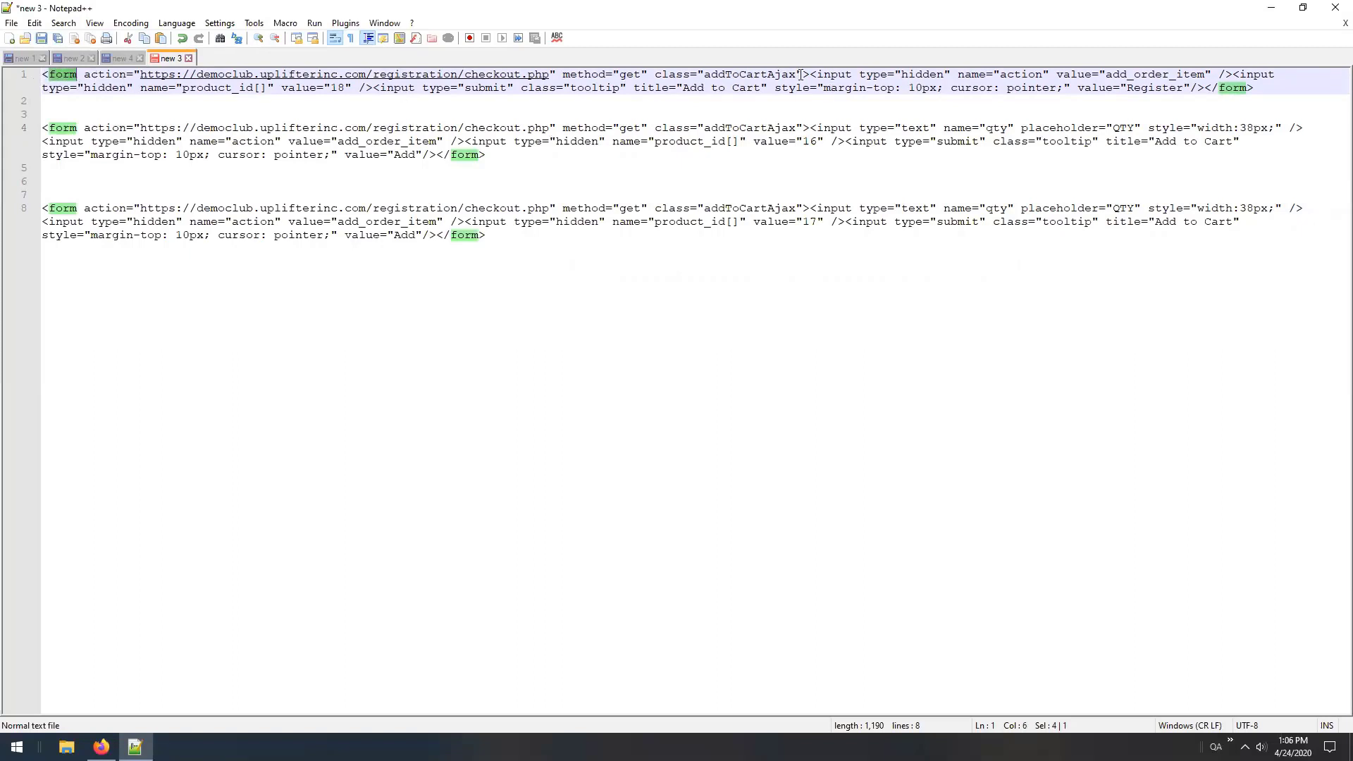
pyautogui.moveTo(800, 74); pyautogui.dragTo(809, 74)
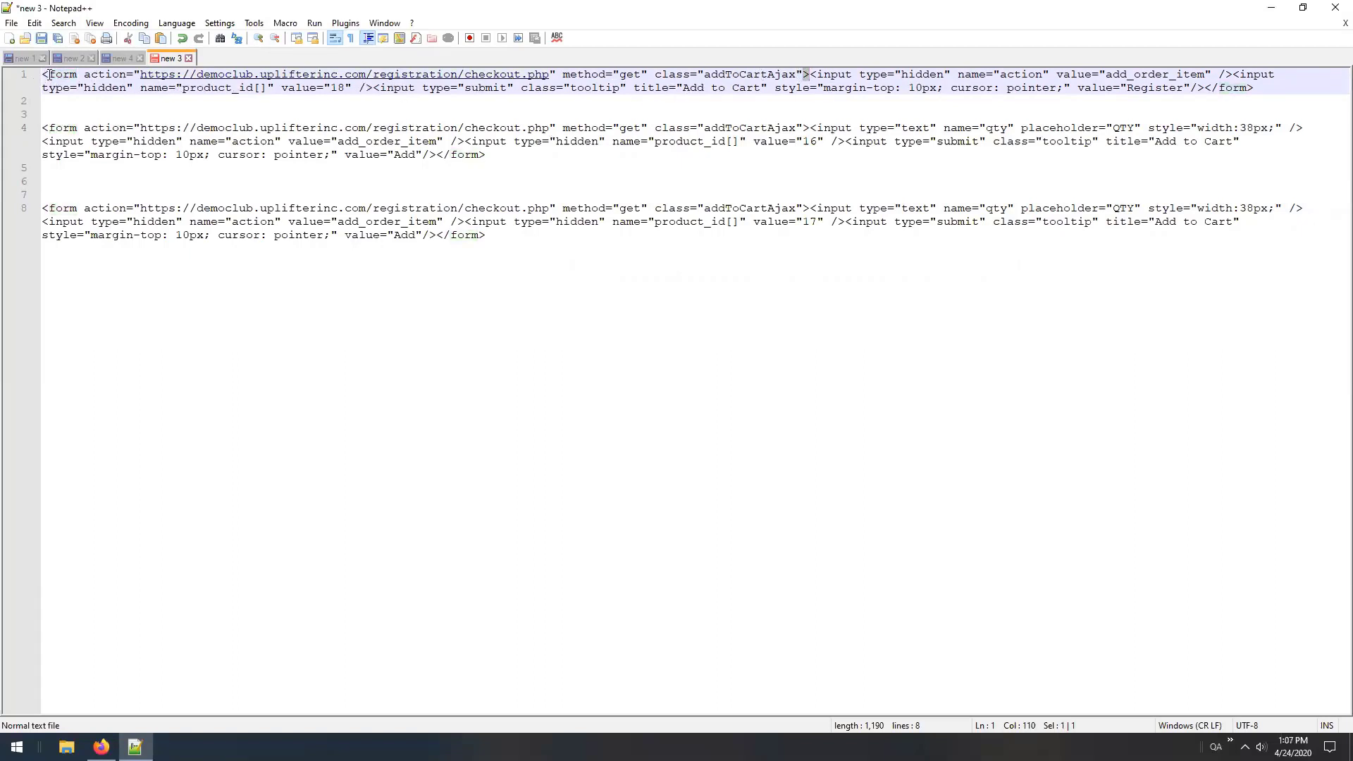
pyautogui.moveTo(48, 74); pyautogui.dragTo(41, 74)
pyautogui.moveTo(802, 74); pyautogui.dragTo(809, 74)
pyautogui.click(781, 100)
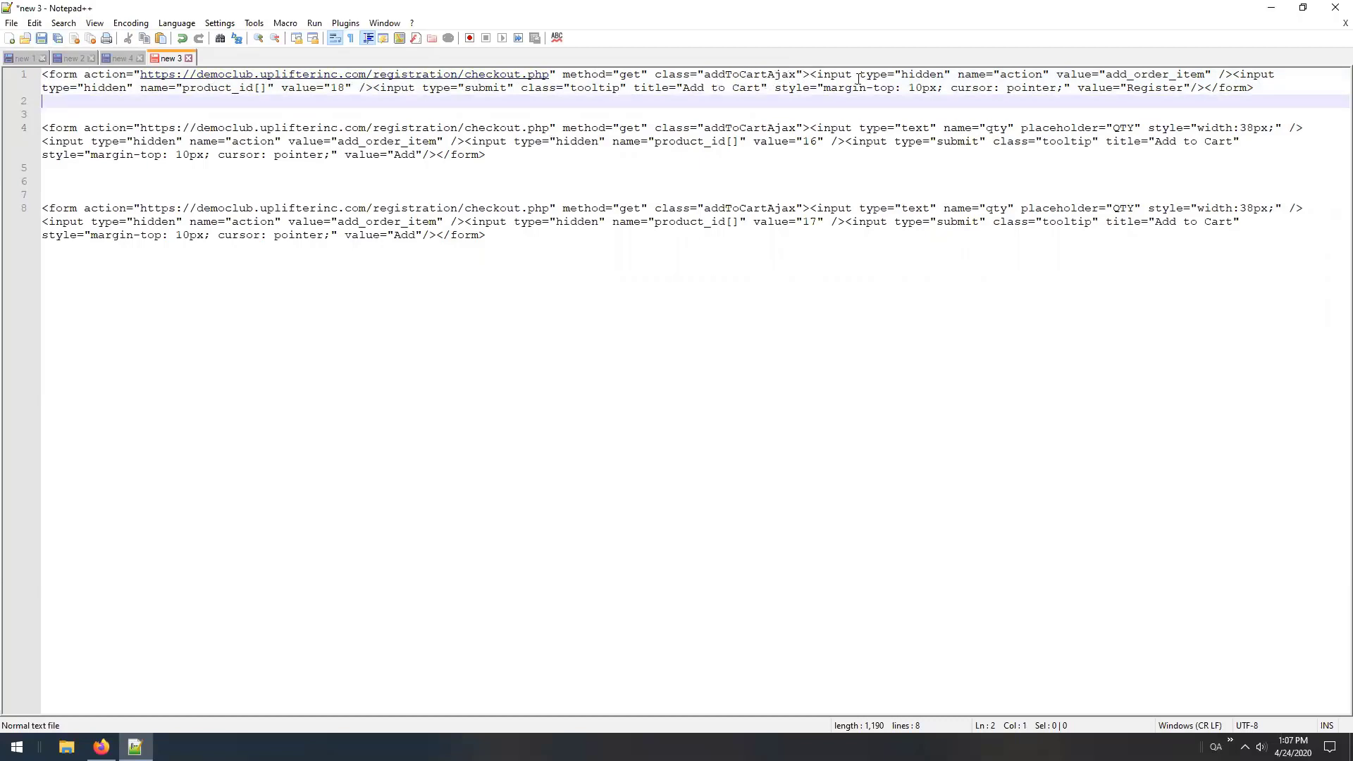
# - Break the program code into separate lines for the opening form tag, each input tag and the closing form tag
pyautogui.click(812, 74)
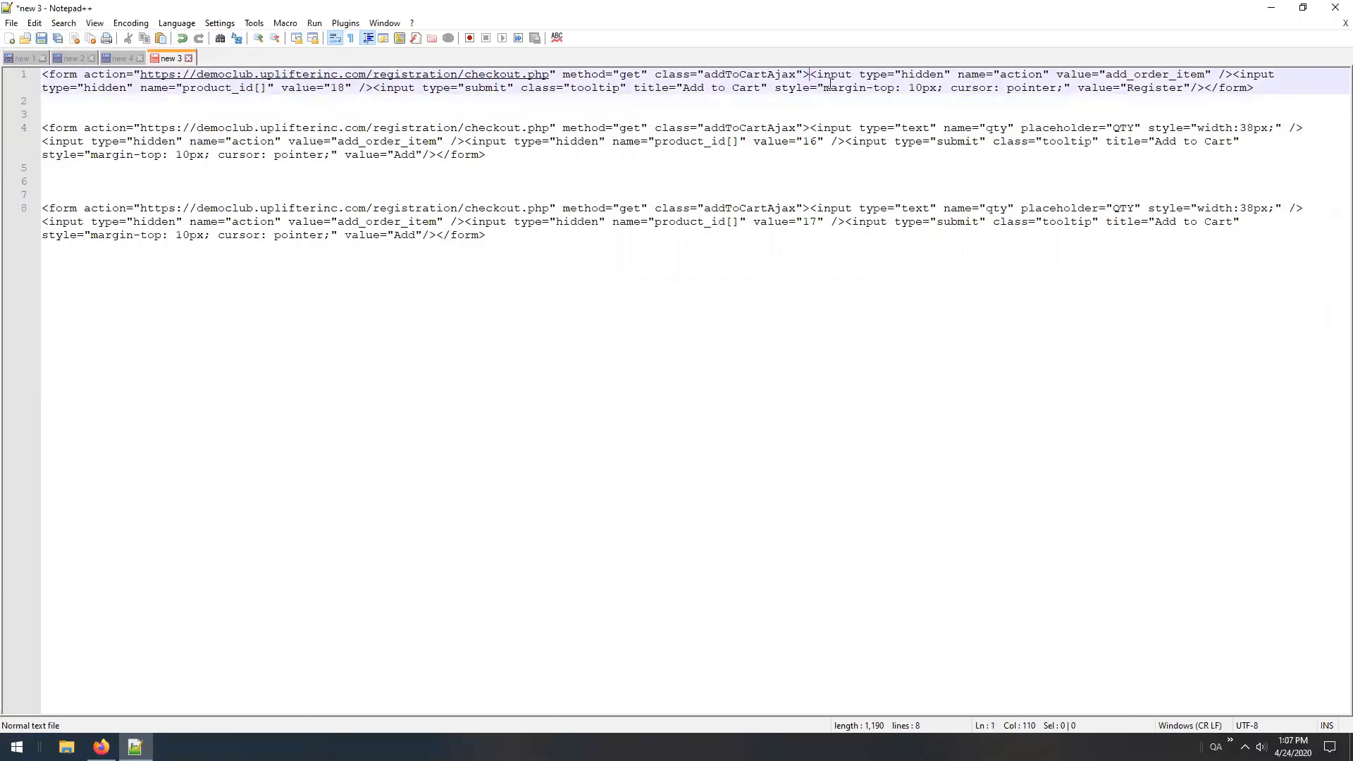
pyautogui.press('Return')
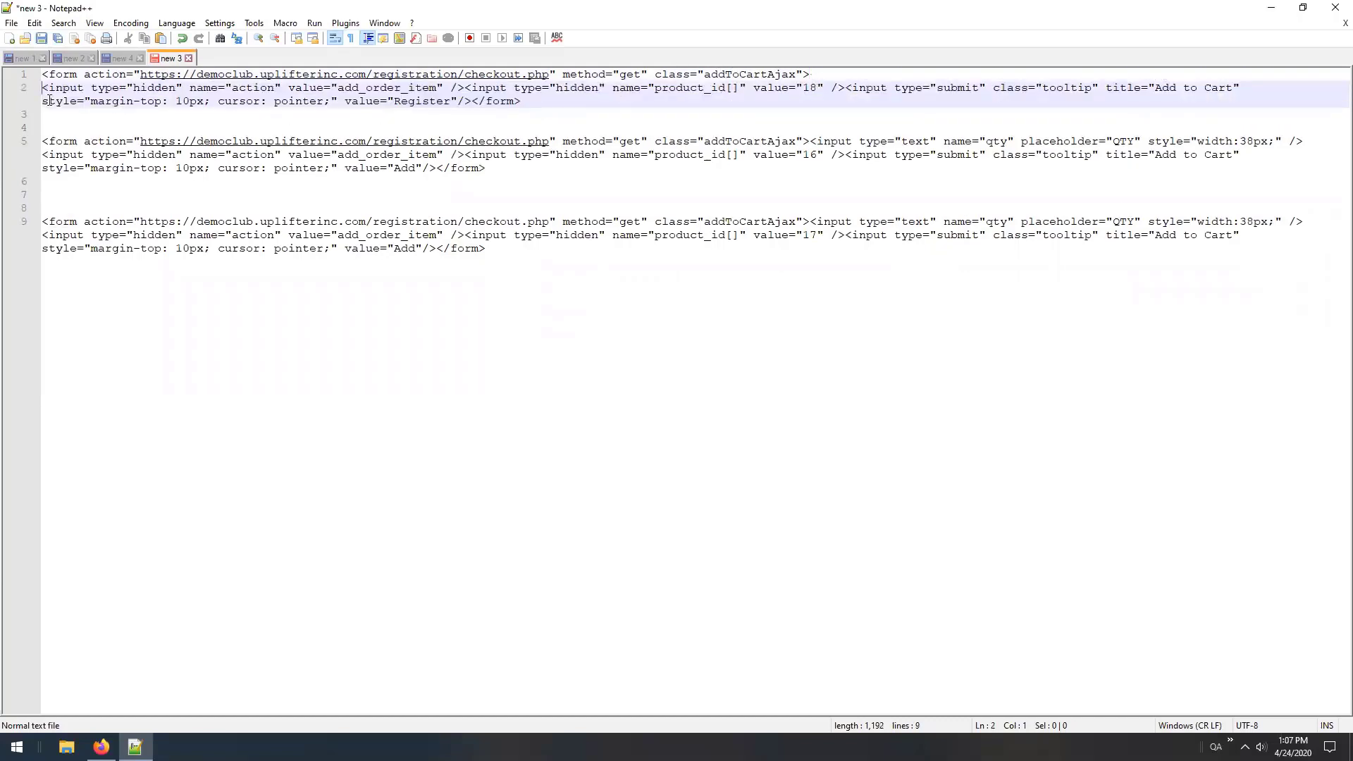
pyautogui.doubleClick(81, 88)
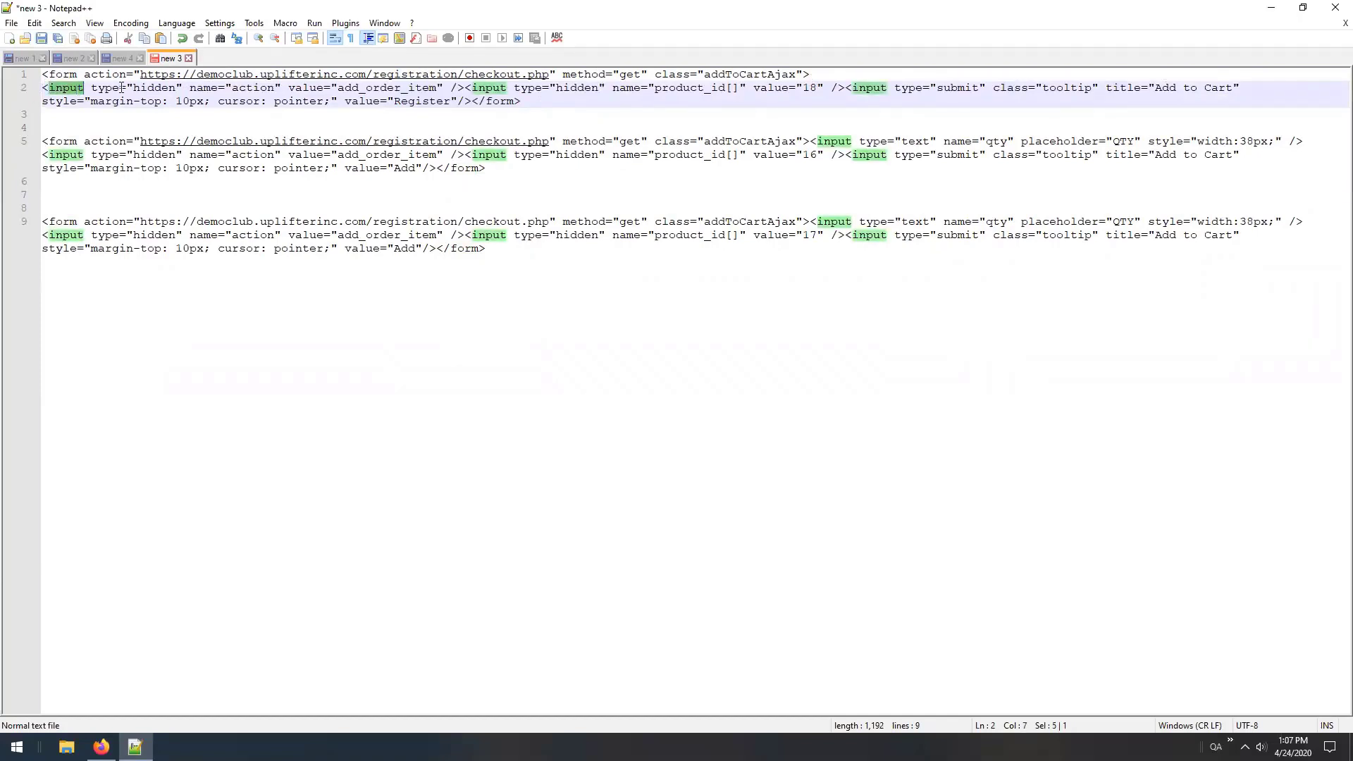
pyautogui.click(137, 86)
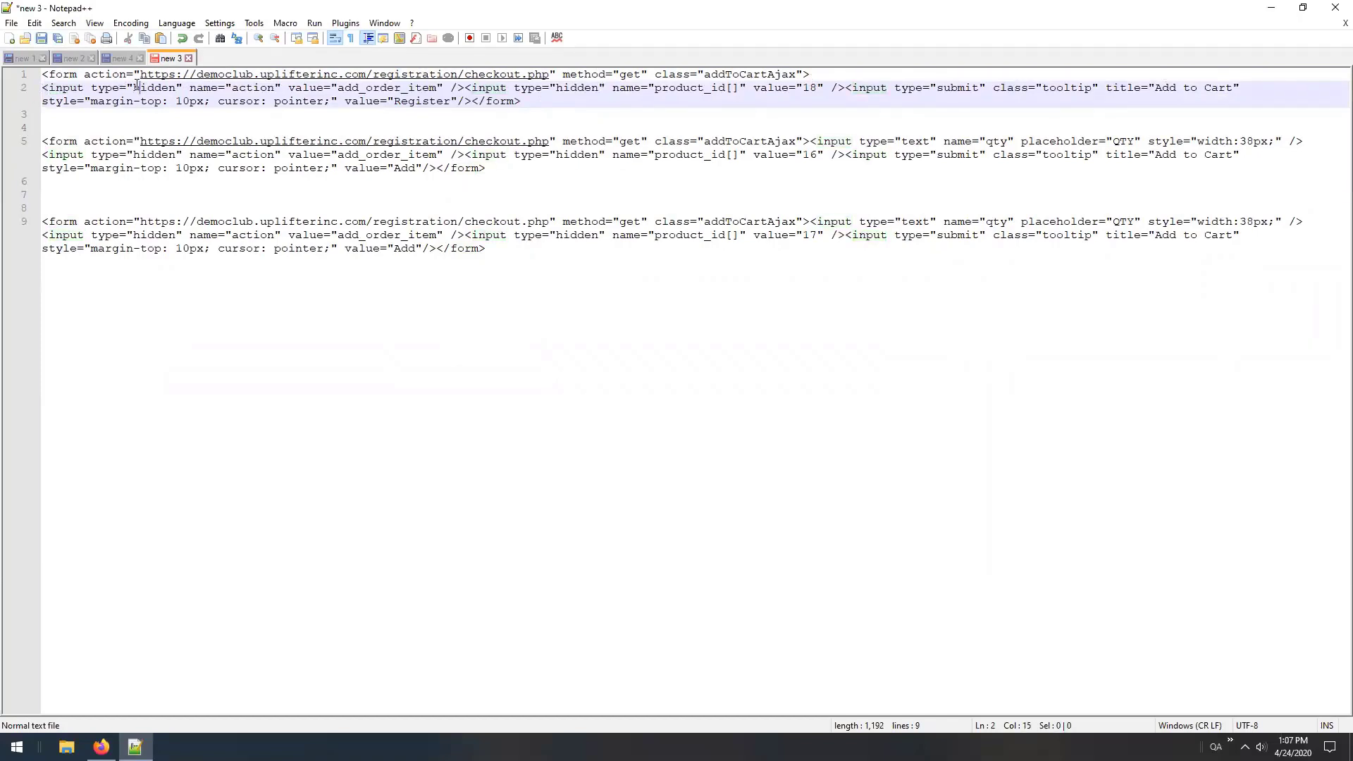
pyautogui.click(464, 88)
pyautogui.press('Return')
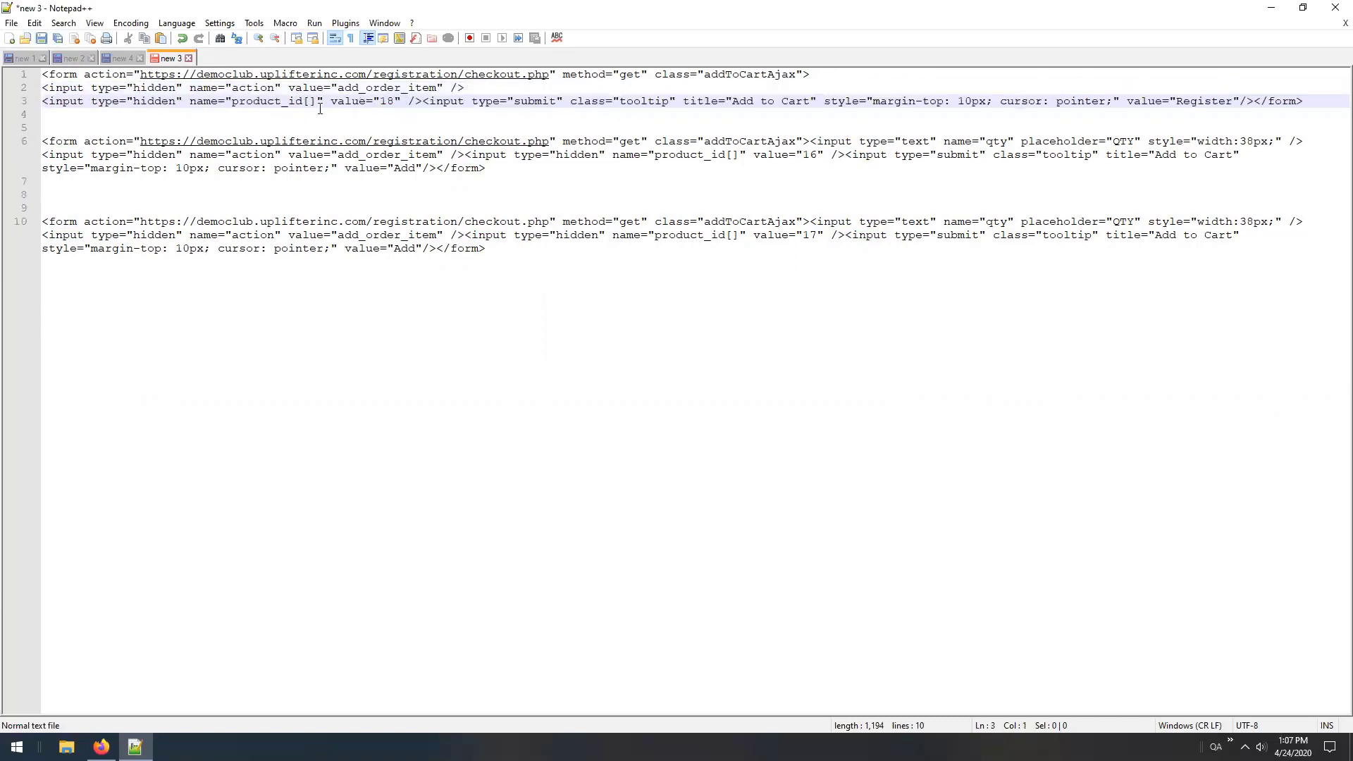
pyautogui.click(422, 101)
pyautogui.press('Return')
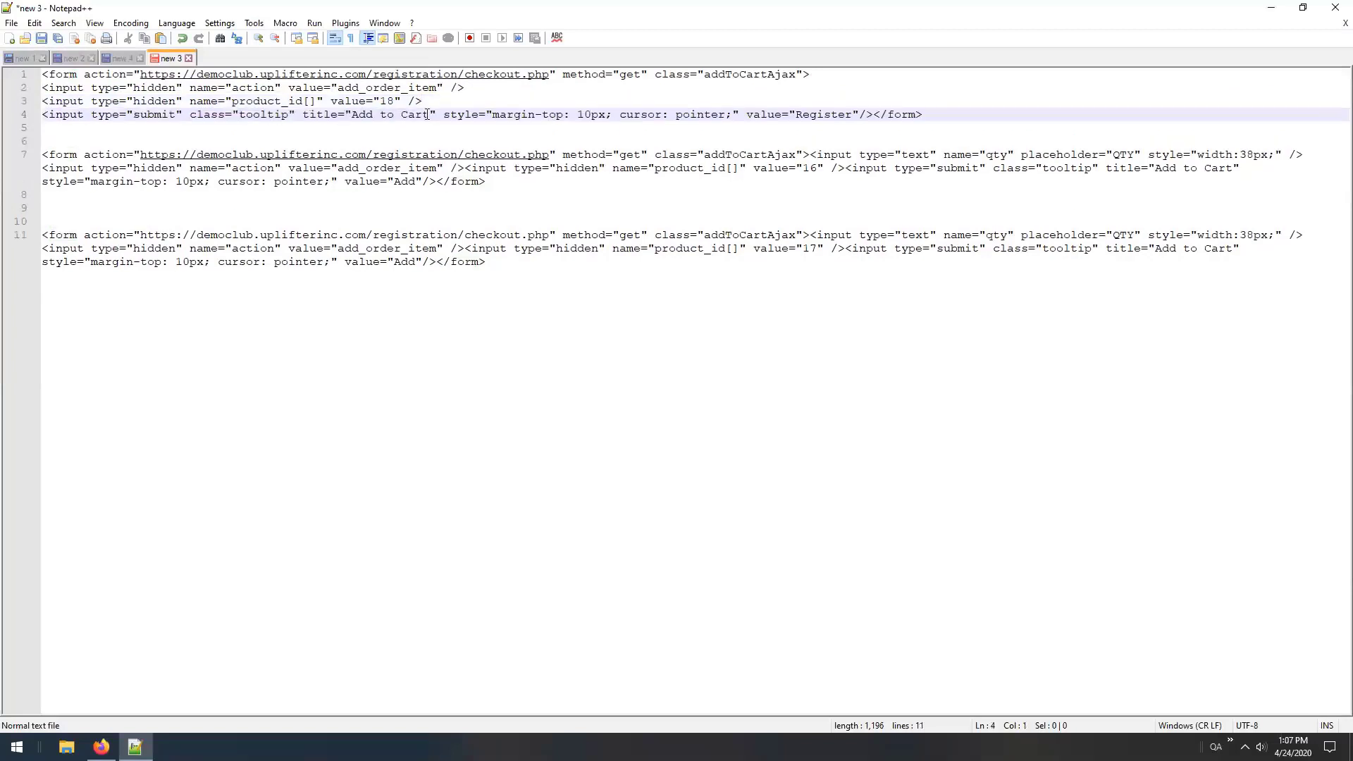
pyautogui.click(873, 114)
pyautogui.press('Return')
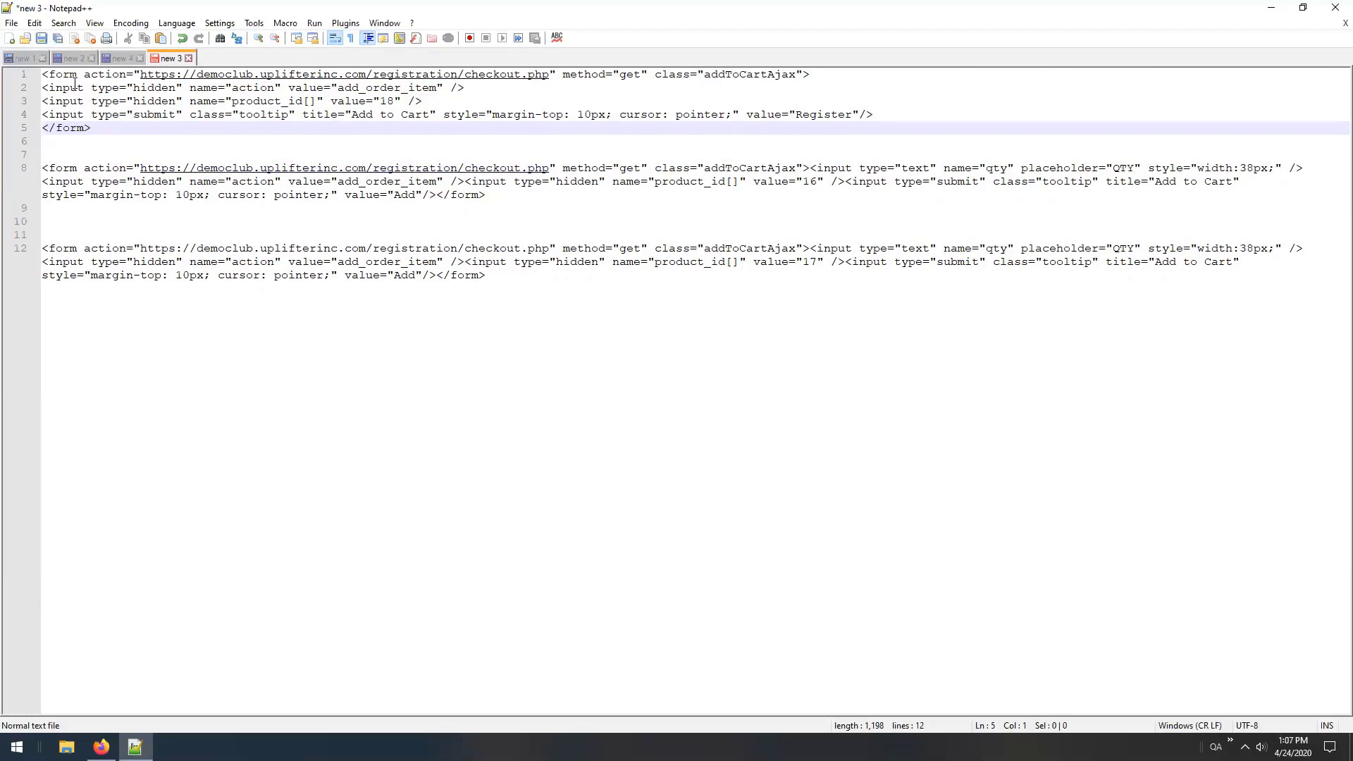
# - Examine the program code's opening and closing form tags and how its individual tags are closed
pyautogui.moveTo(77, 75); pyautogui.dragTo(50, 75)
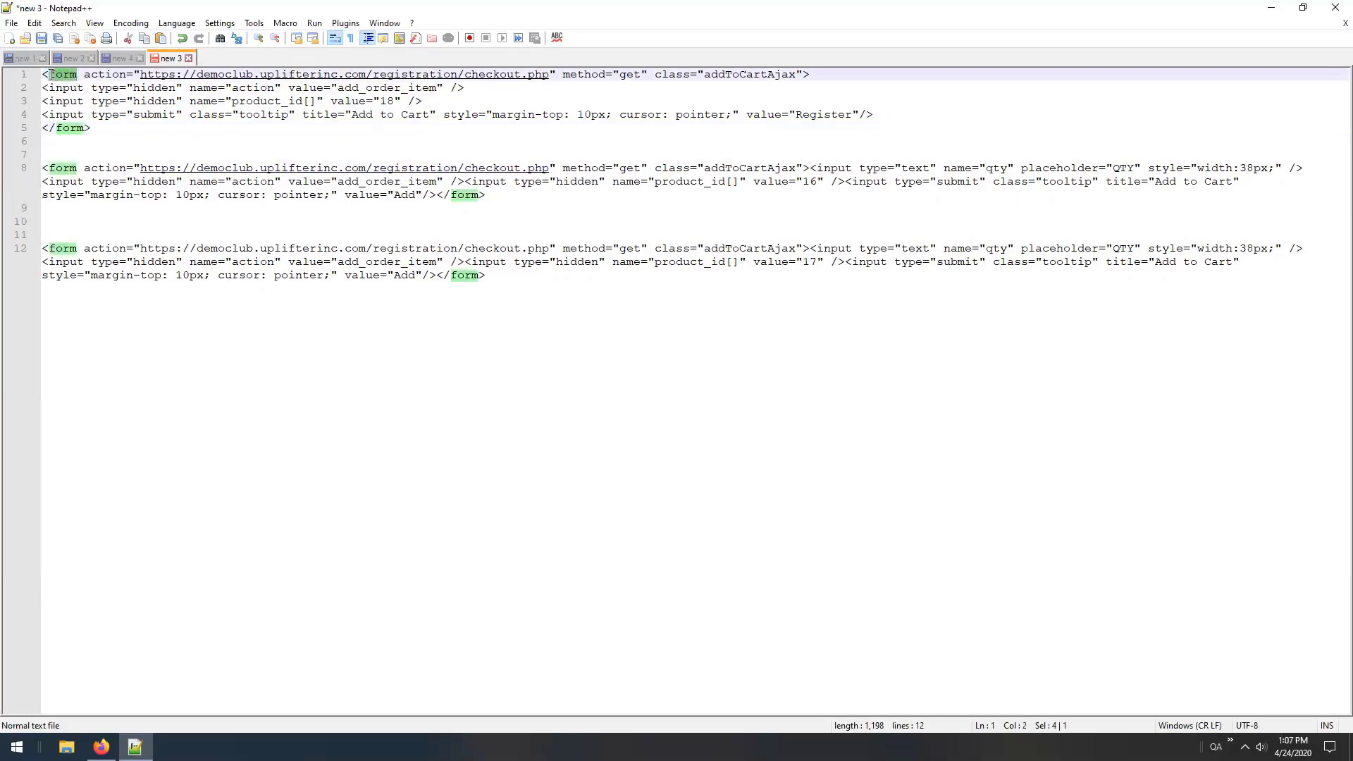
pyautogui.click(70, 88)
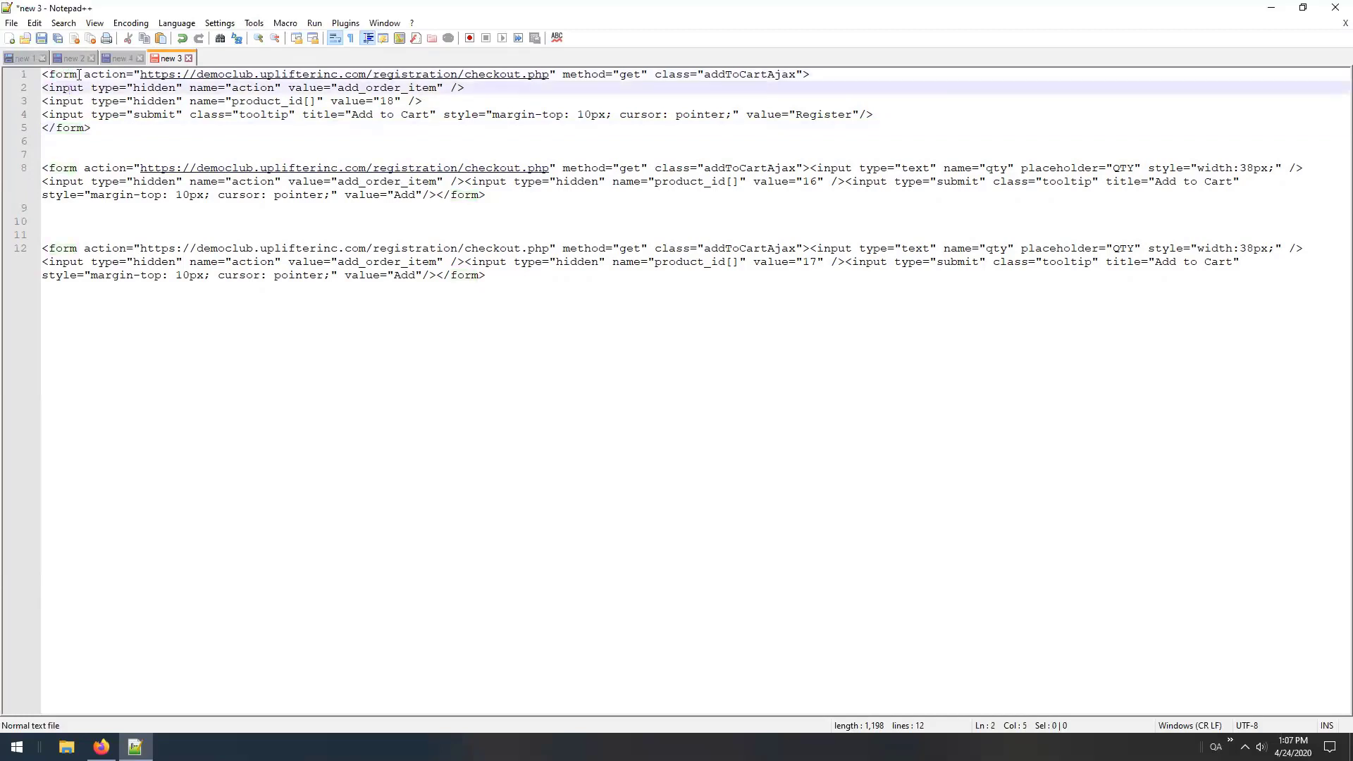
pyautogui.moveTo(42, 75); pyautogui.dragTo(78, 74)
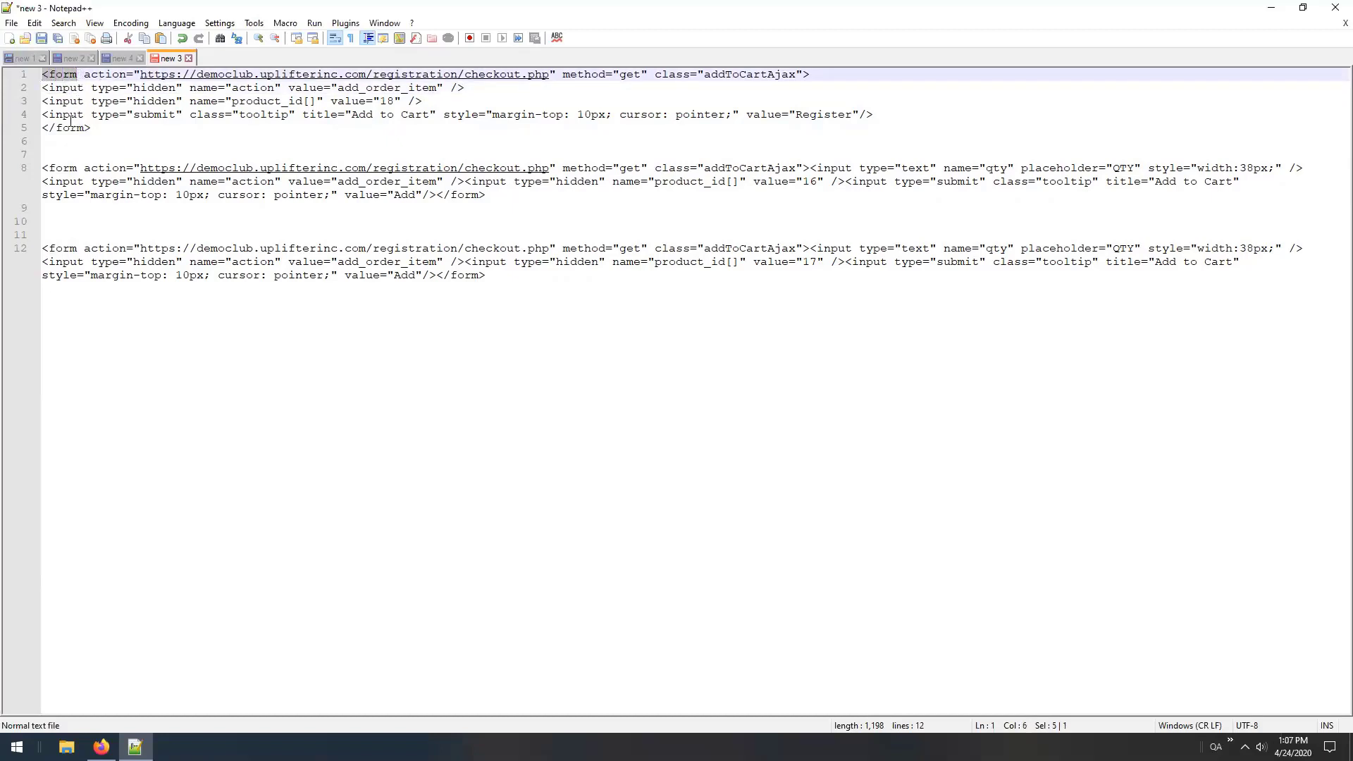
pyautogui.moveTo(42, 128); pyautogui.dragTo(85, 127)
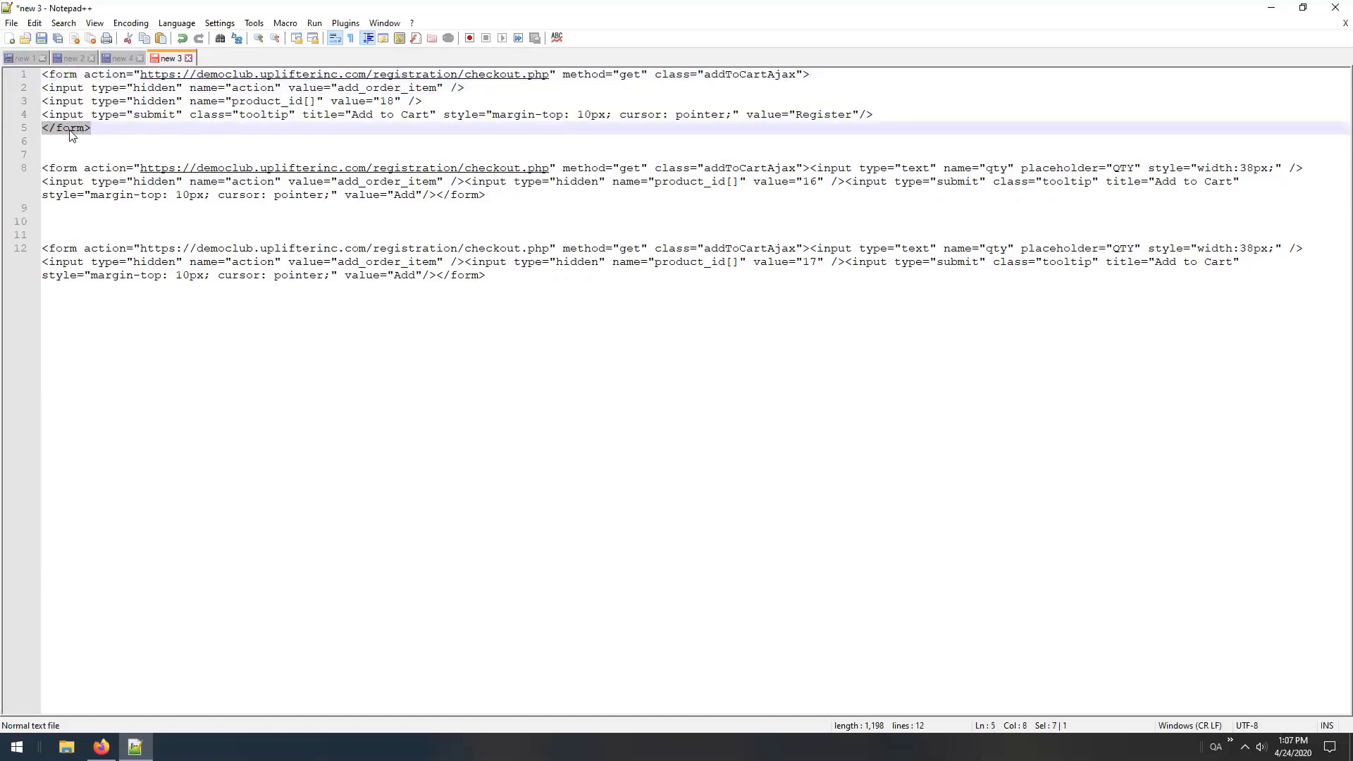
pyautogui.click(70, 128)
pyautogui.moveTo(416, 101); pyautogui.dragTo(411, 101)
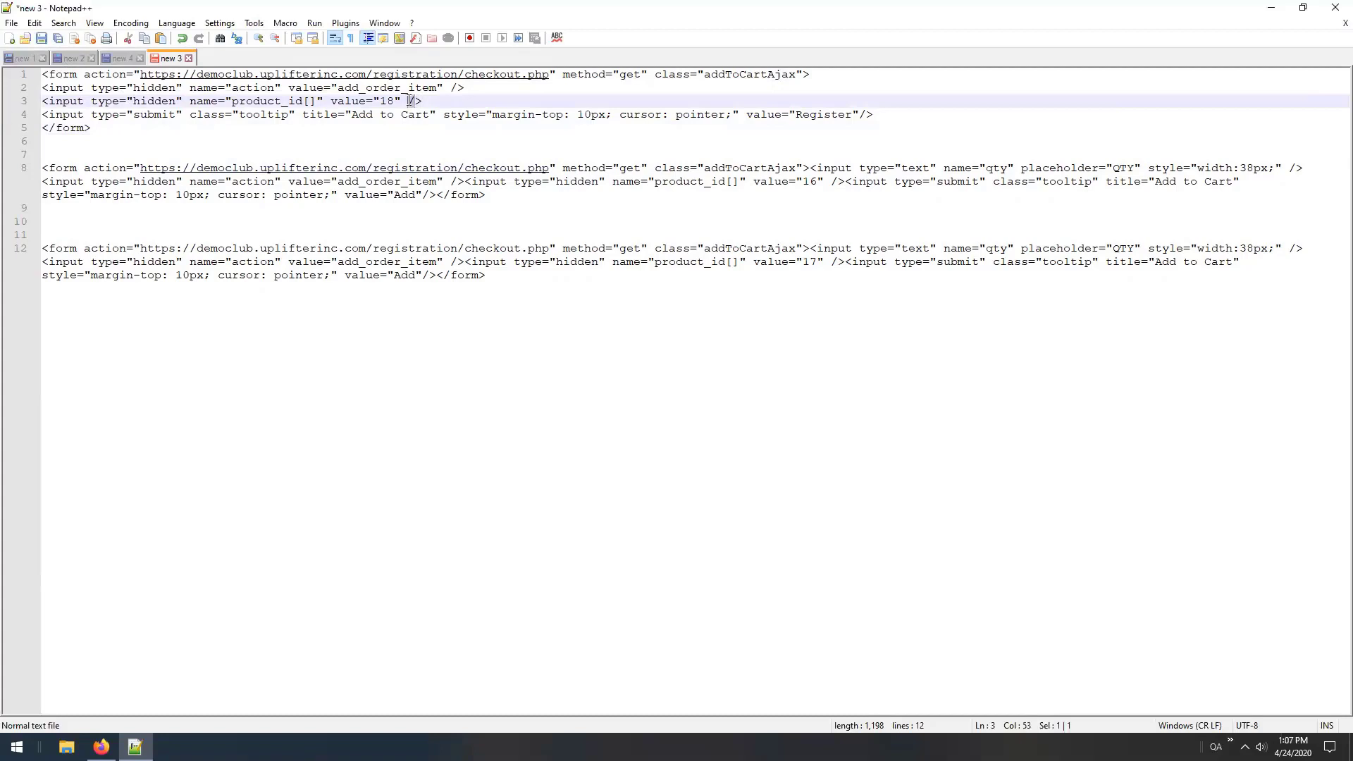
pyautogui.click(423, 101)
pyautogui.moveTo(99, 135); pyautogui.dragTo(41, 129)
pyautogui.click(171, 127)
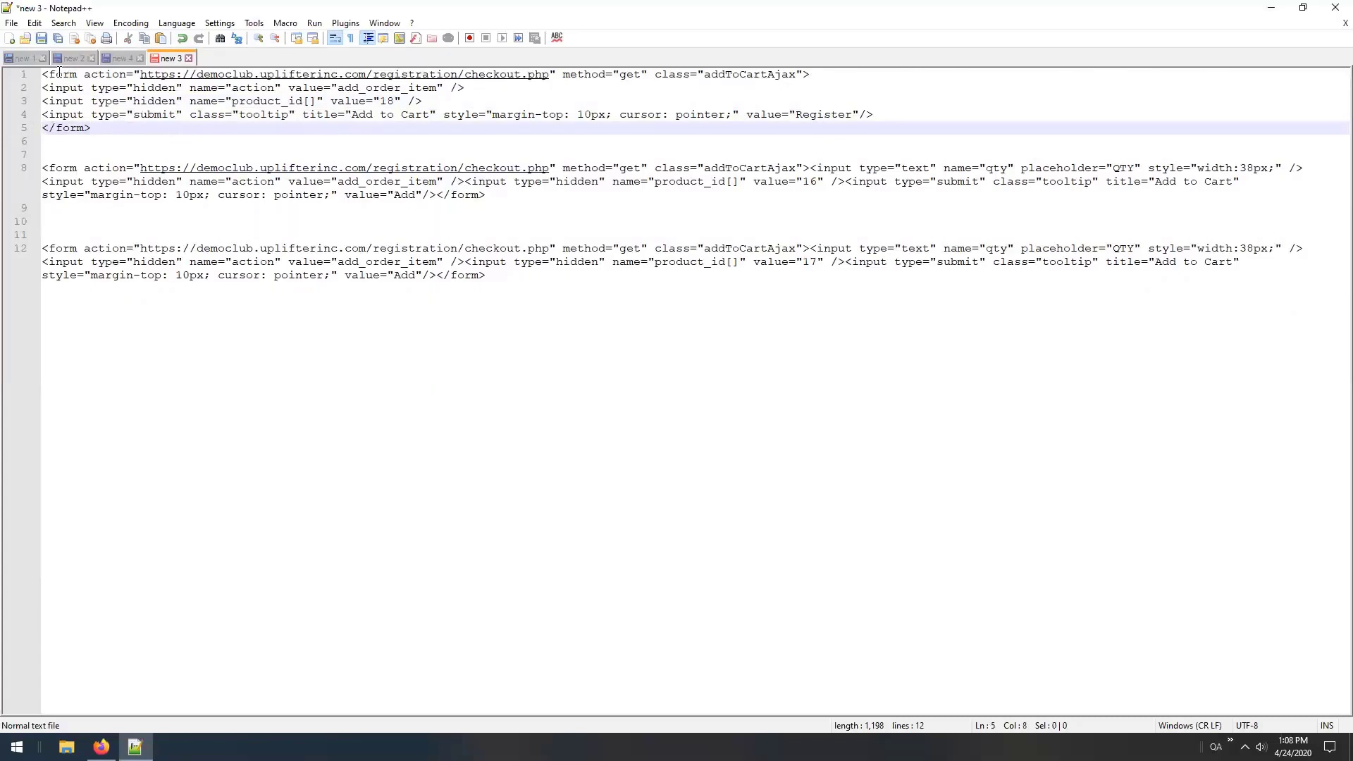
pyautogui.moveTo(42, 74); pyautogui.dragTo(77, 75)
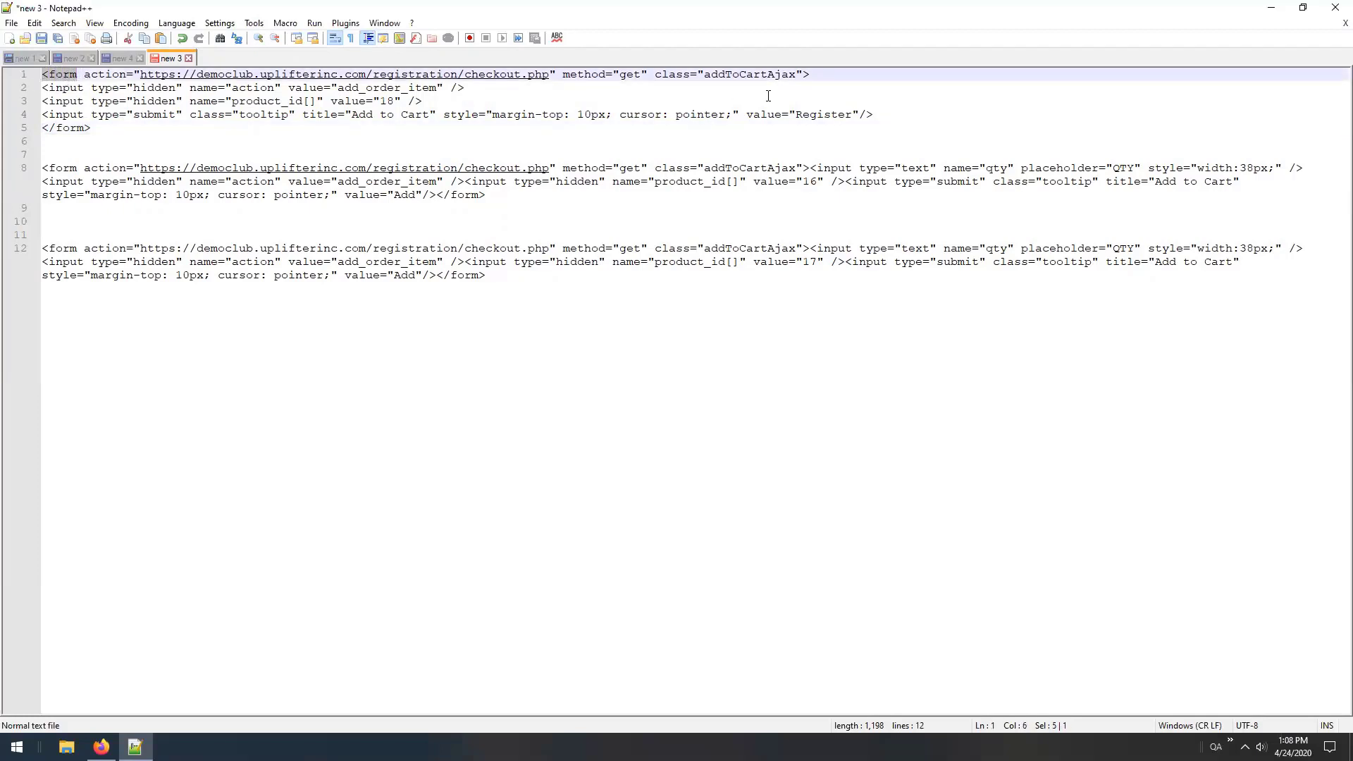
pyautogui.moveTo(807, 75); pyautogui.dragTo(796, 75)
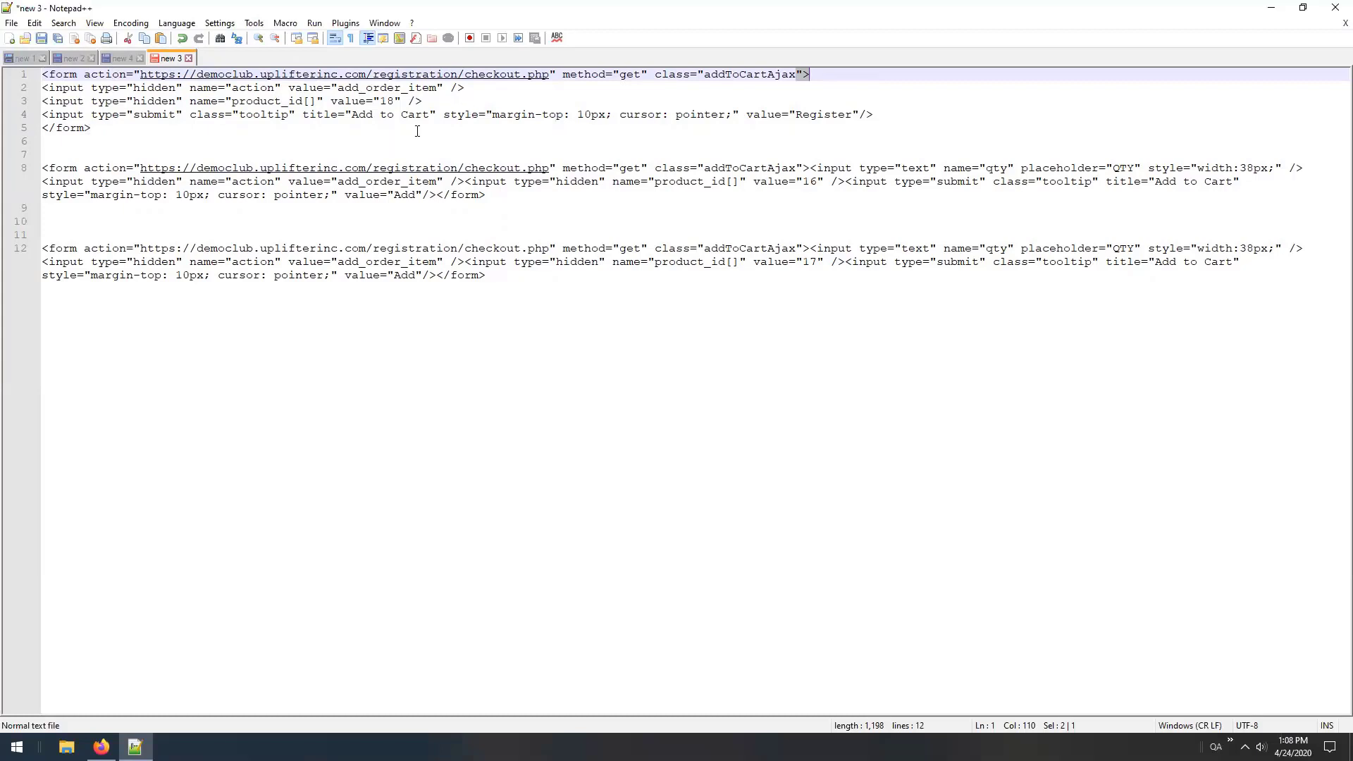
pyautogui.moveTo(118, 127); pyautogui.dragTo(40, 74)
pyautogui.click(124, 129)
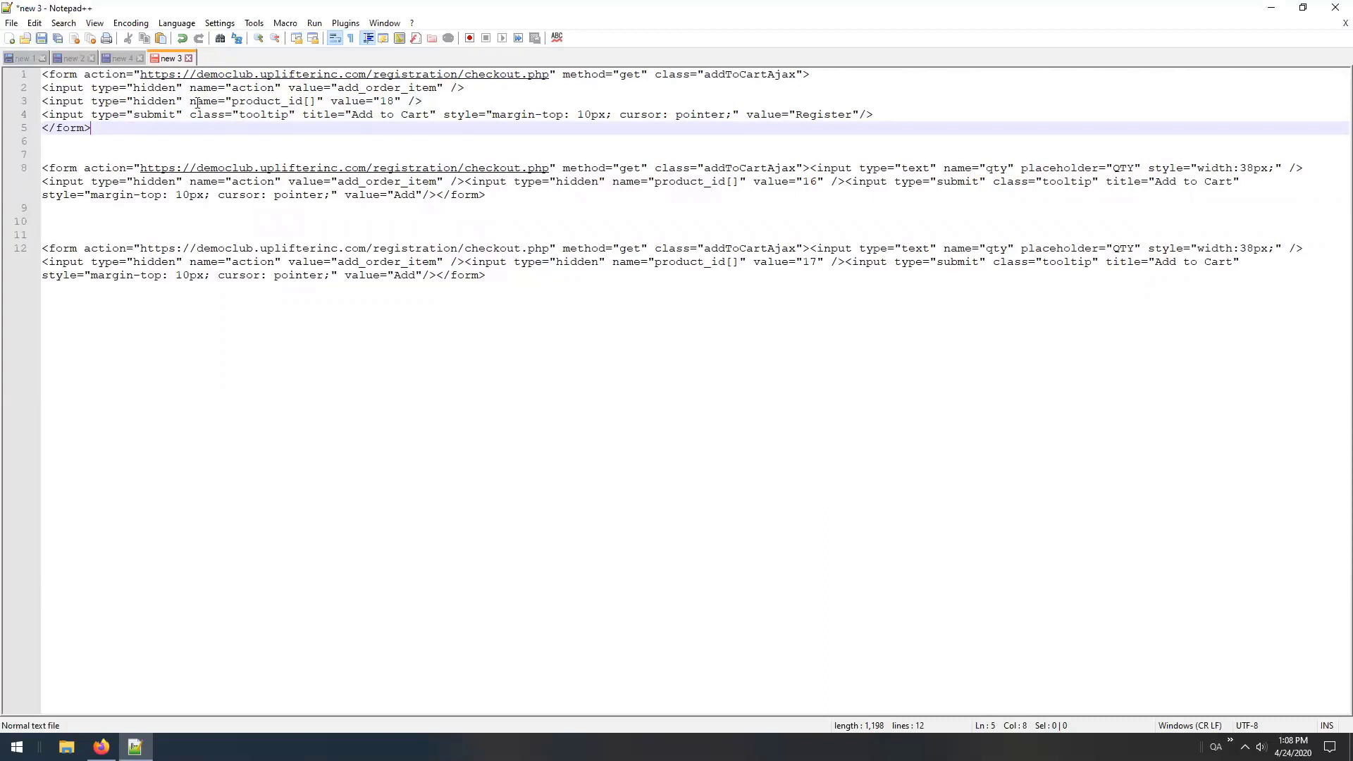
# - Set the program code's product_id input apart with a blank line above and below it
pyautogui.moveTo(235, 101); pyautogui.dragTo(303, 101)
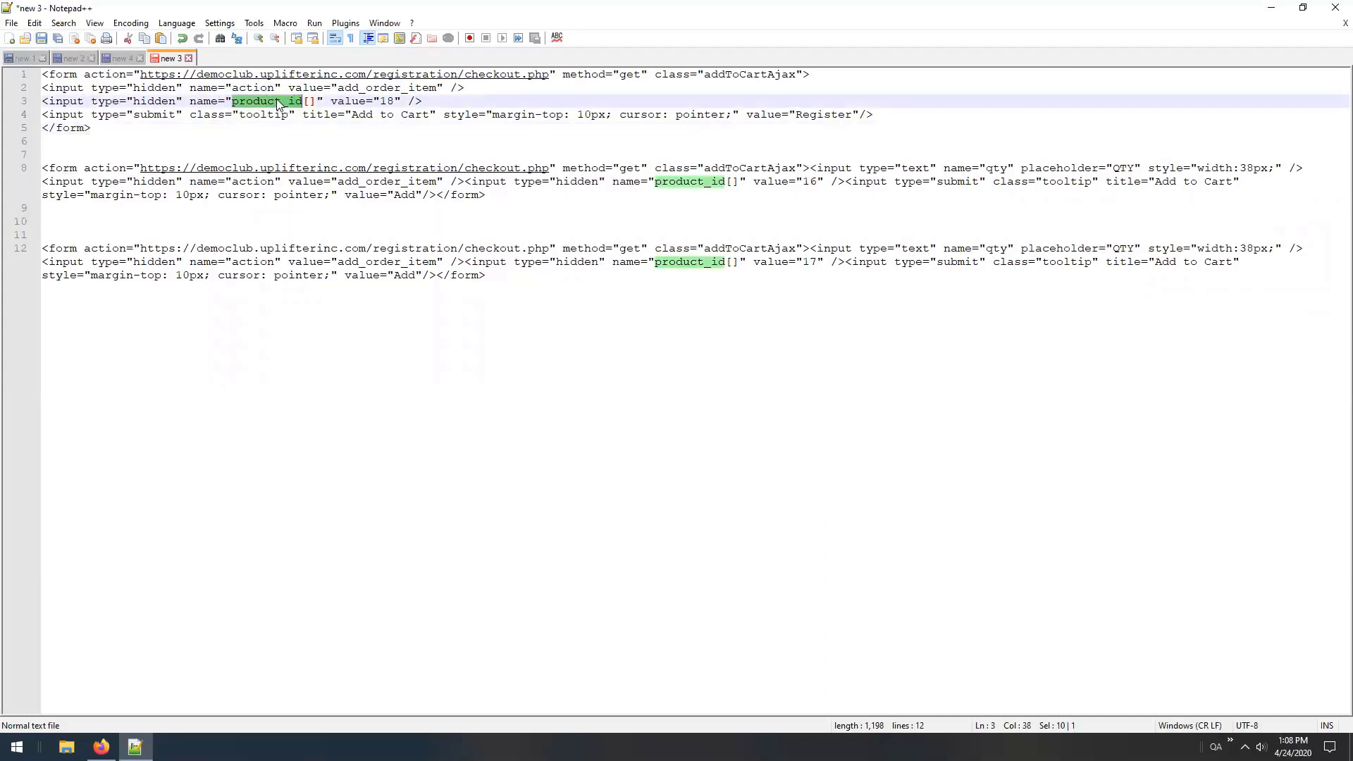
pyautogui.click(279, 103)
pyautogui.moveTo(360, 101); pyautogui.dragTo(393, 100)
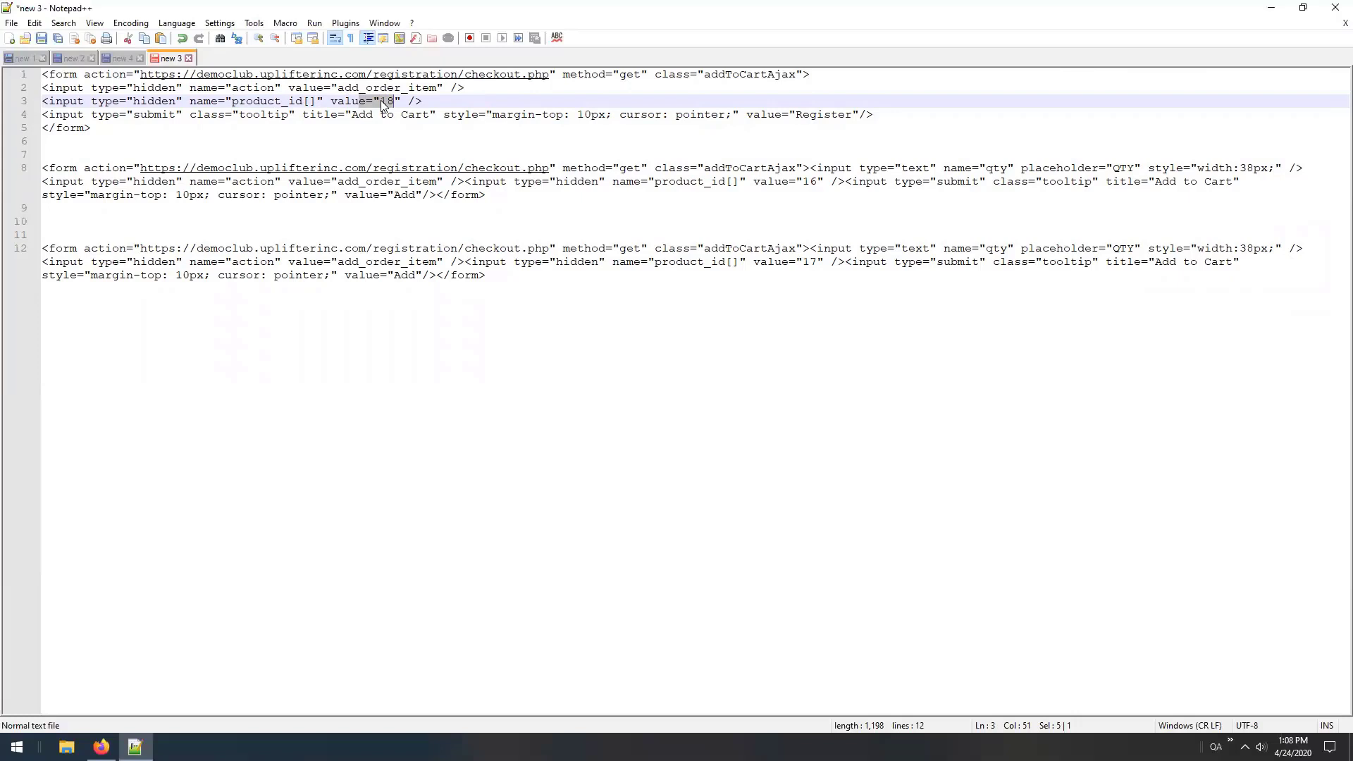
pyautogui.click(373, 101)
pyautogui.press('Return')
pyautogui.click(477, 90)
pyautogui.press('Return')
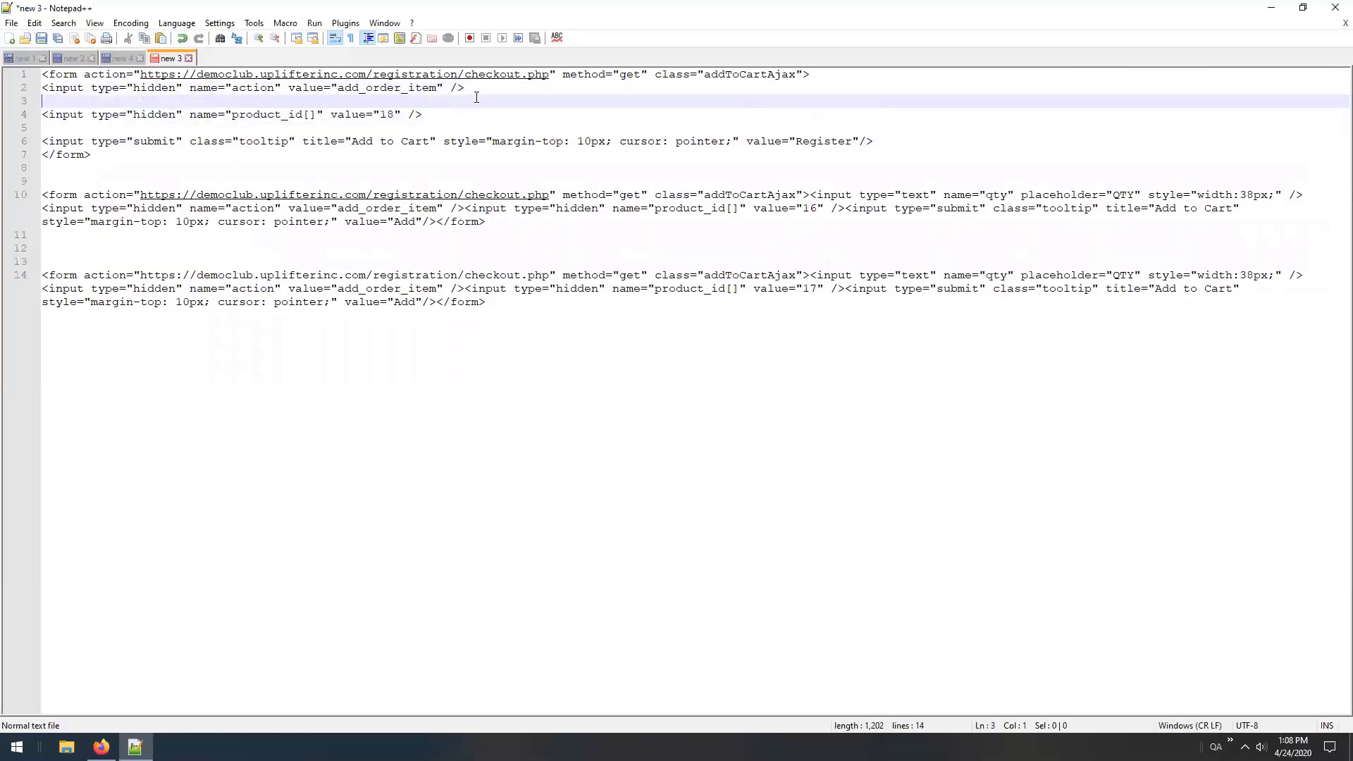
pyautogui.moveTo(445, 114); pyautogui.dragTo(41, 115)
pyautogui.click(500, 123)
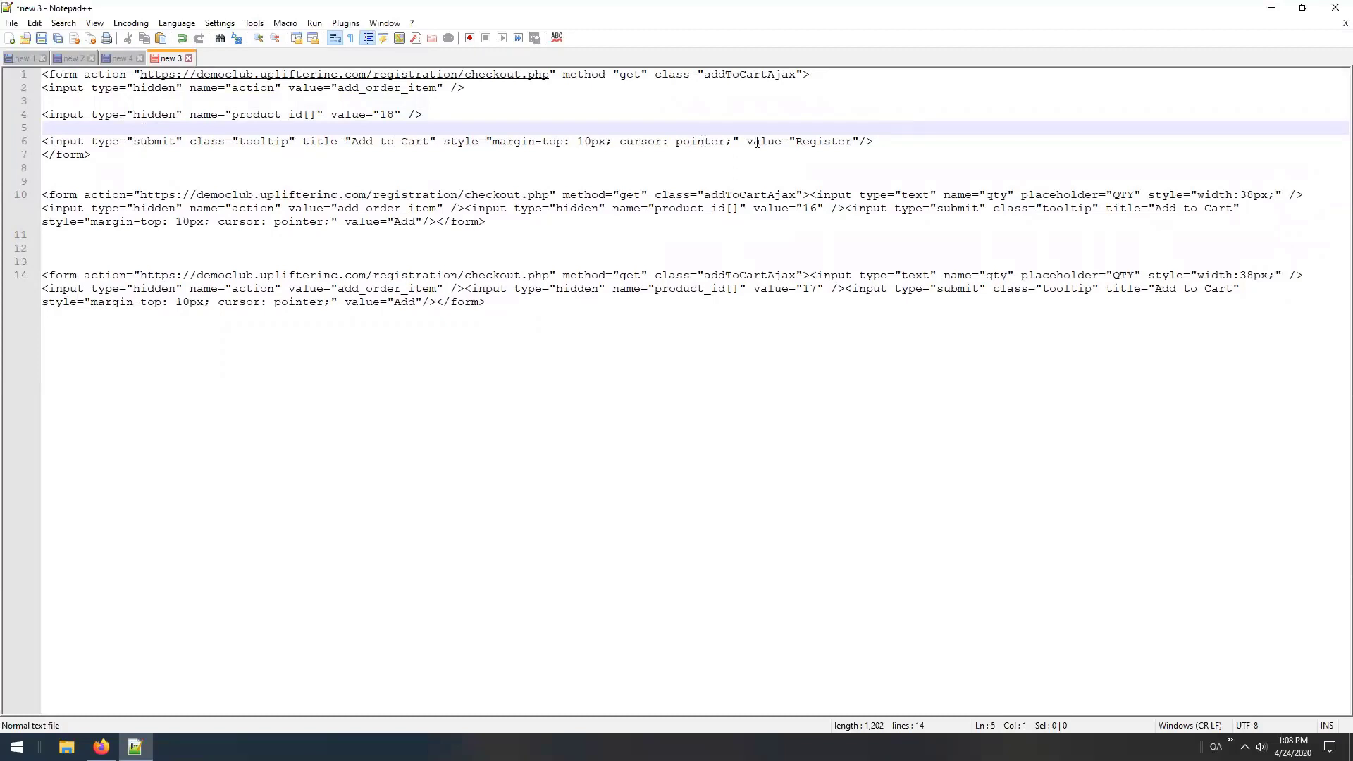
# - Compare the submit button values of the program and Camp Lunch codes, and review the program form's product_id input
pyautogui.doubleClick(823, 141)
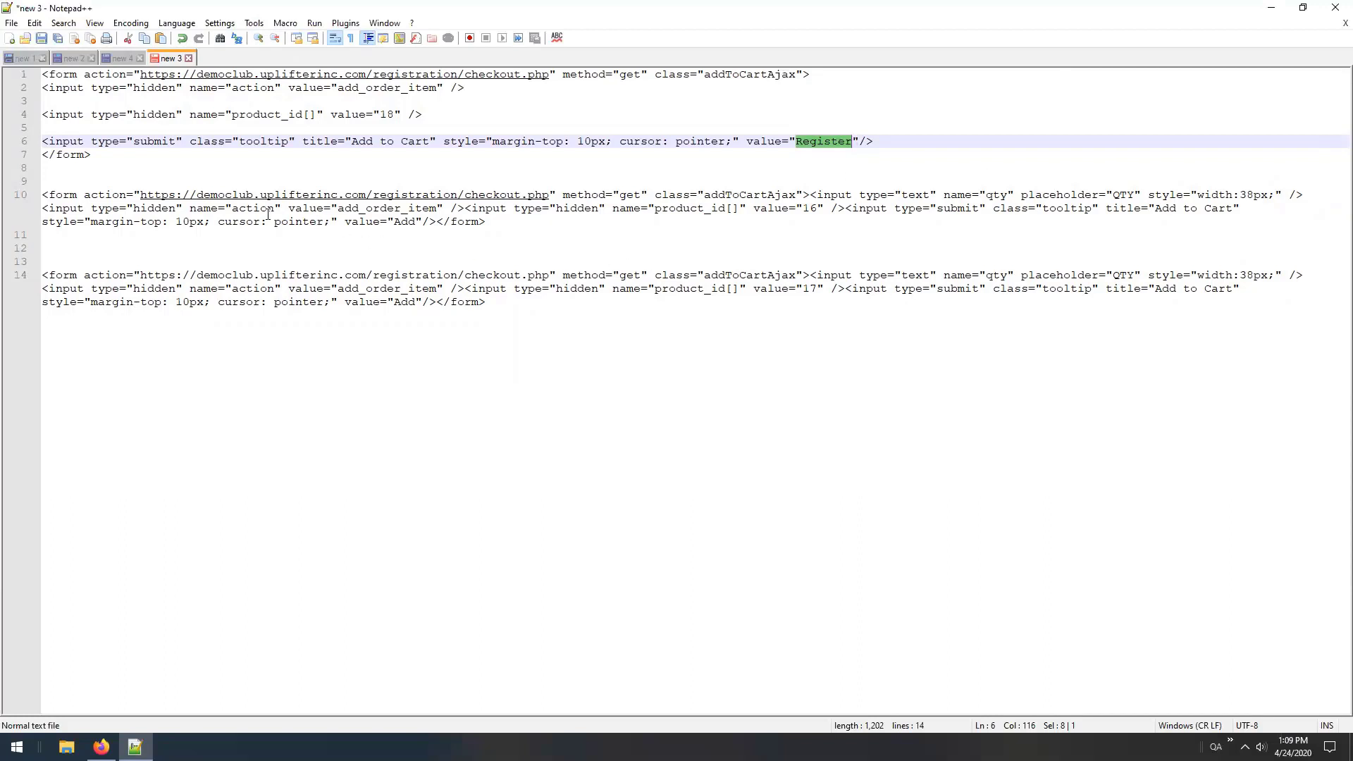
pyautogui.moveTo(339, 223); pyautogui.dragTo(422, 222)
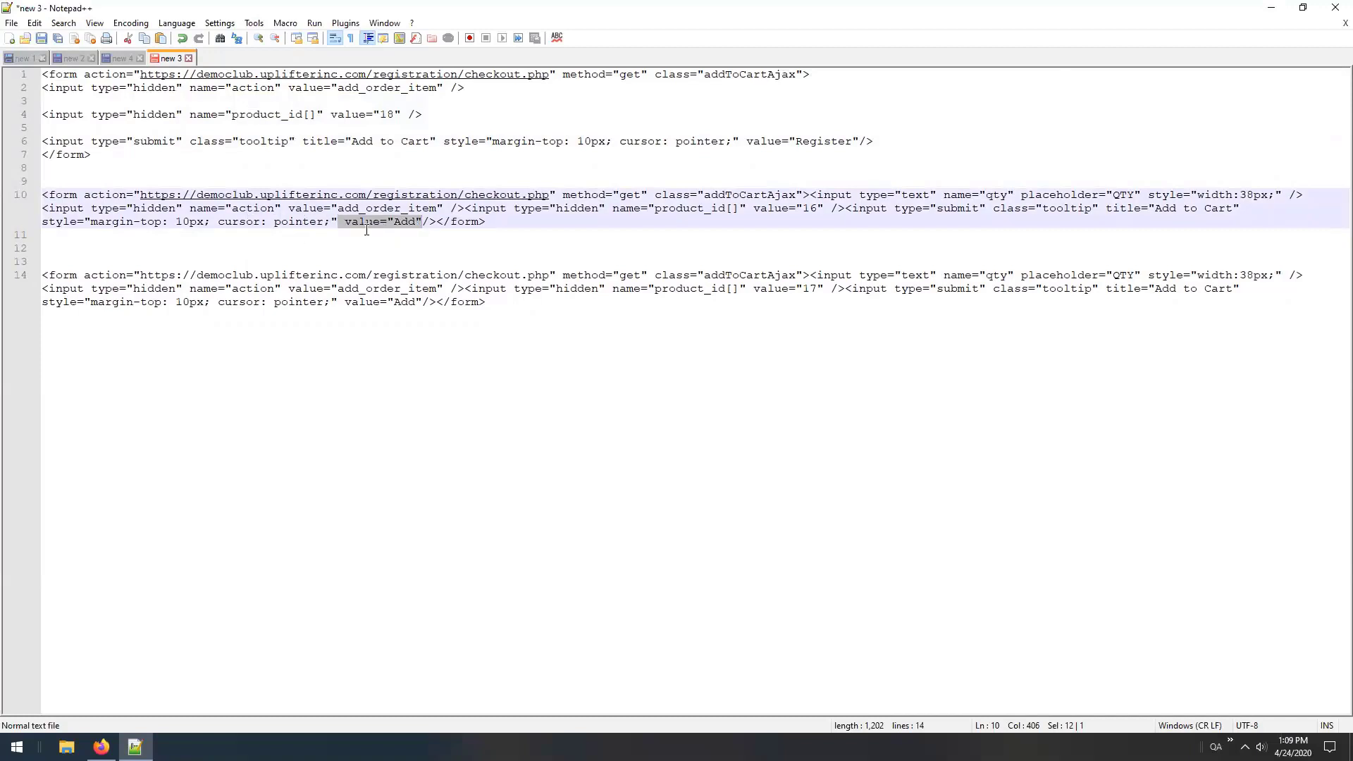
pyautogui.moveTo(343, 222); pyautogui.dragTo(419, 221)
pyautogui.moveTo(42, 74); pyautogui.dragTo(113, 163)
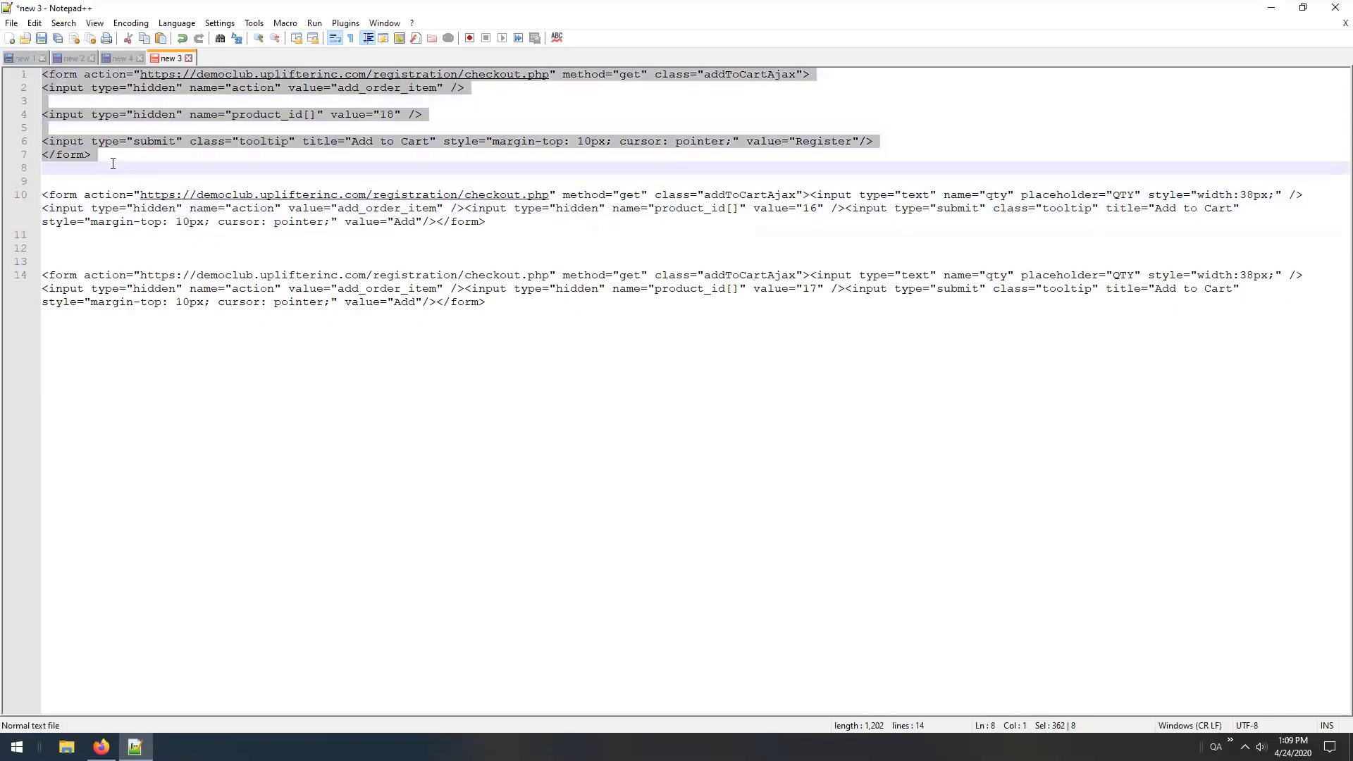
pyautogui.click(453, 118)
pyautogui.click(430, 92)
pyautogui.click(419, 124)
pyautogui.click(373, 104)
pyautogui.moveTo(318, 115); pyautogui.dragTo(403, 117)
pyautogui.click(426, 118)
pyautogui.moveTo(136, 167); pyautogui.dragTo(41, 75)
pyautogui.click(170, 157)
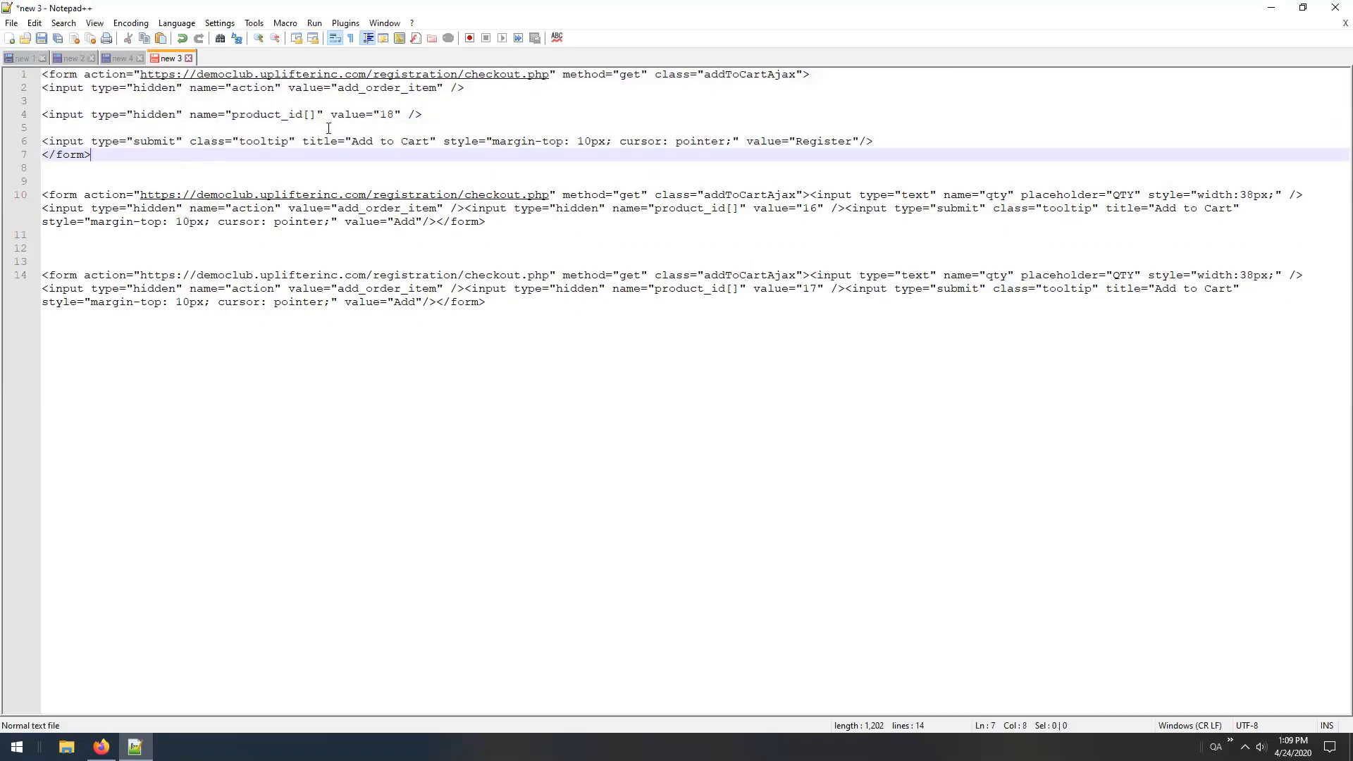
pyautogui.moveTo(276, 114); pyautogui.dragTo(400, 115)
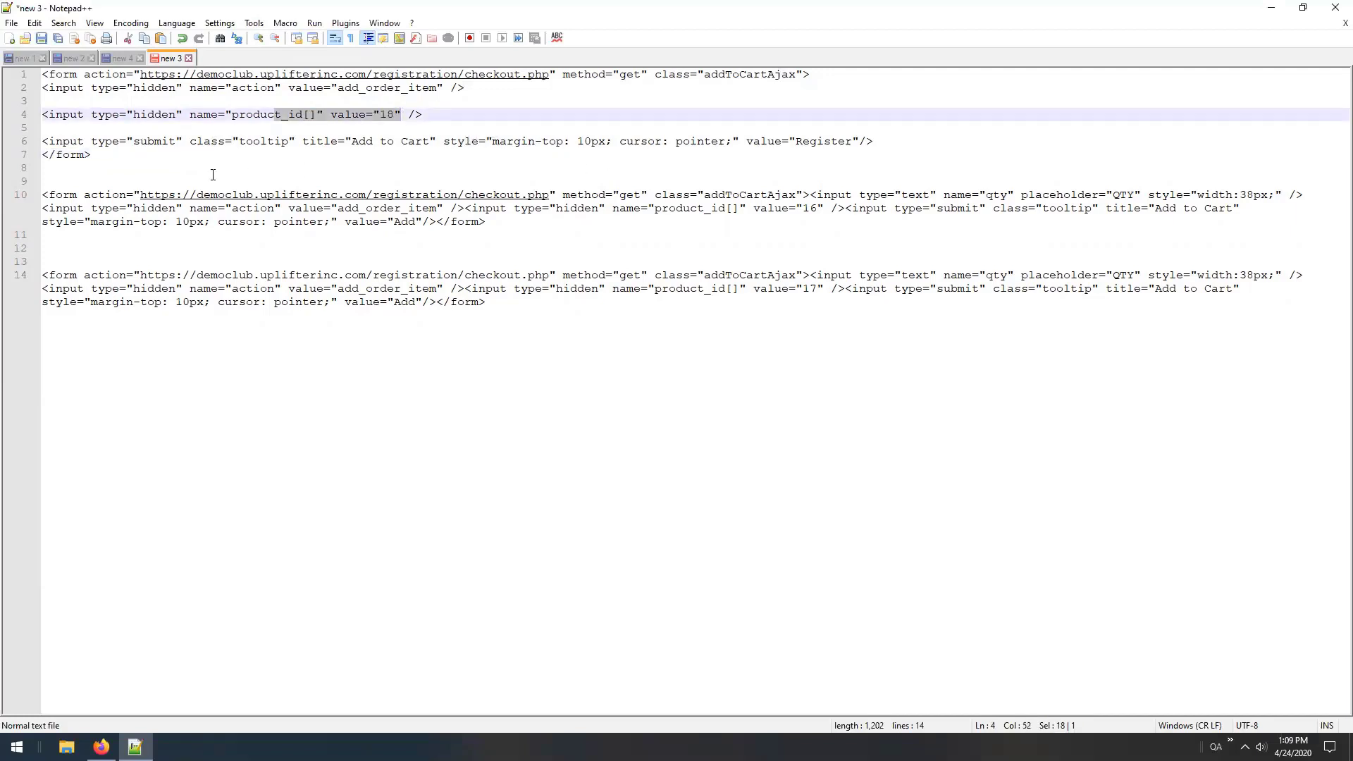
pyautogui.click(338, 182)
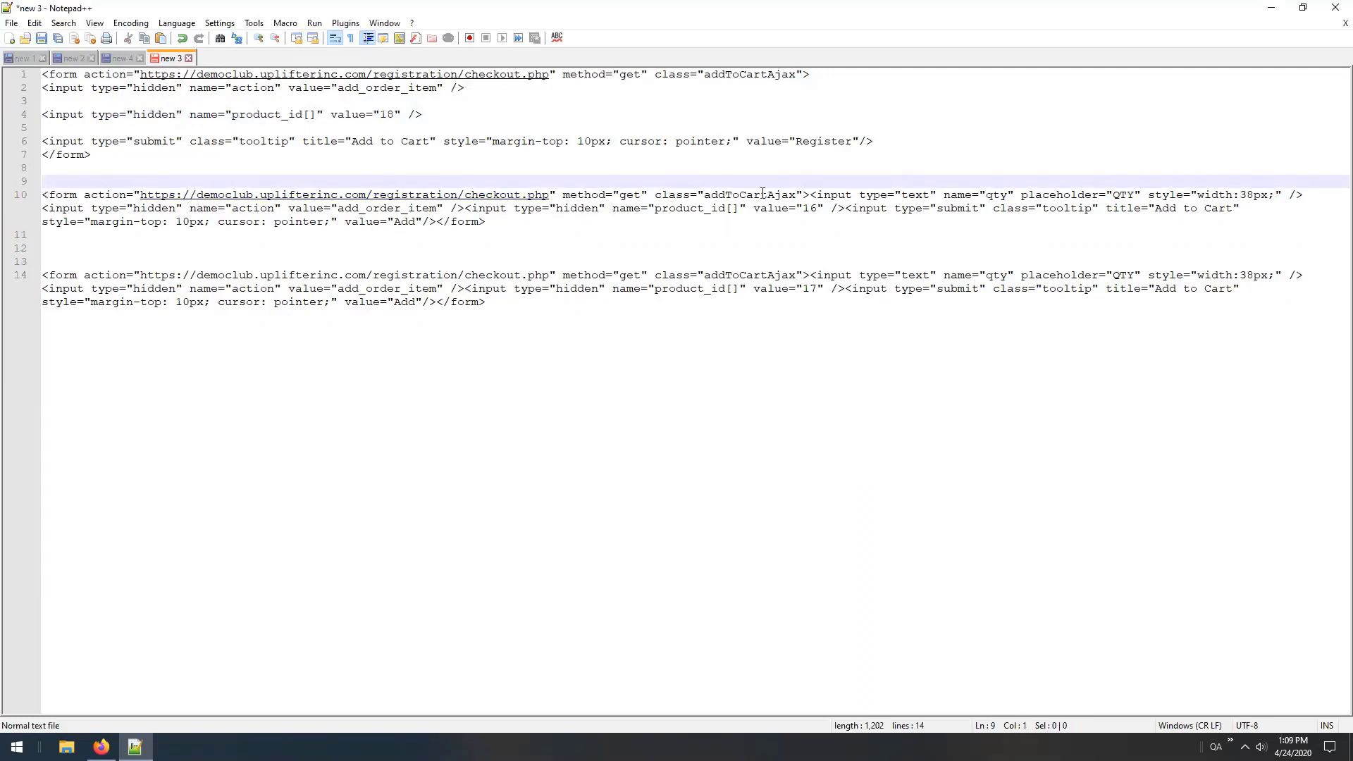
# - Break the Camp Lunch code into separate lines for the opening form tag, each input tag and the closing form tag
pyautogui.click(808, 194)
pyautogui.press('Return')
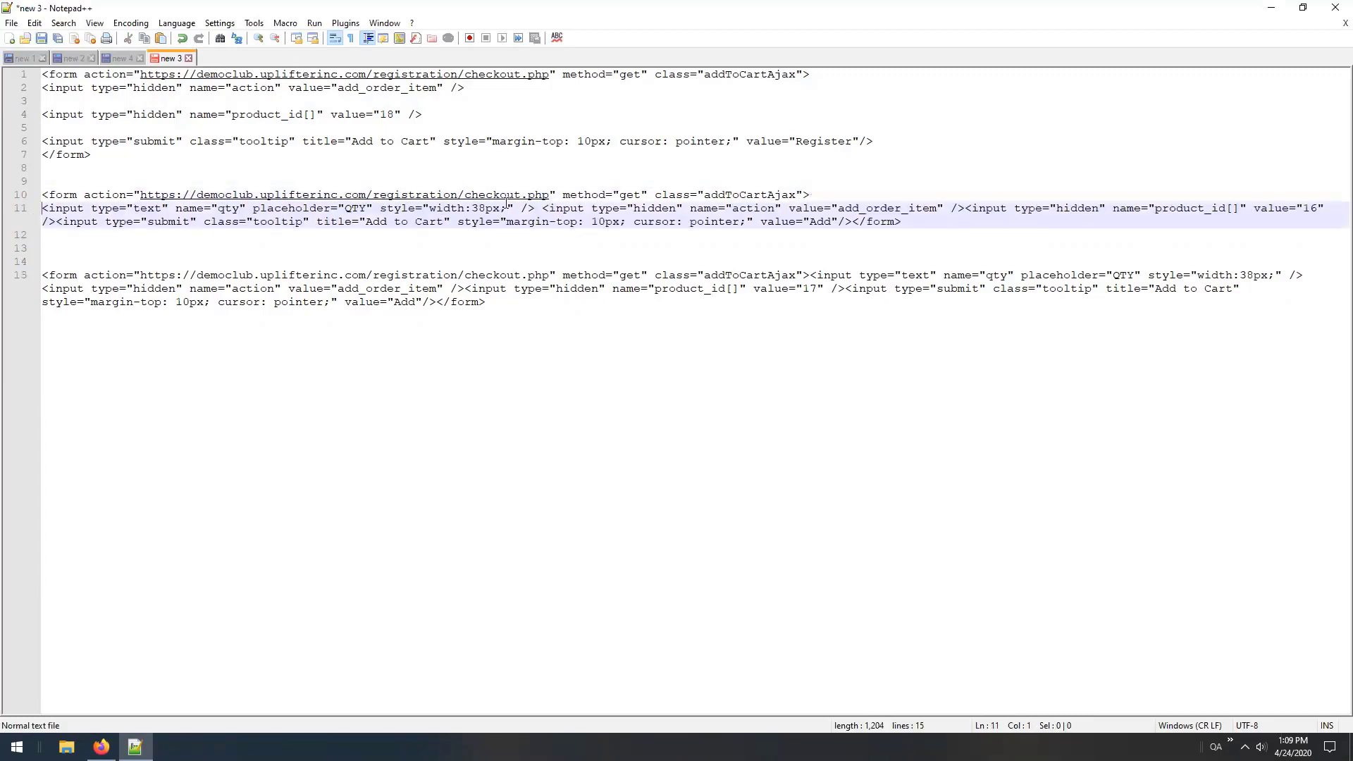
pyautogui.click(541, 208)
pyautogui.press('Return')
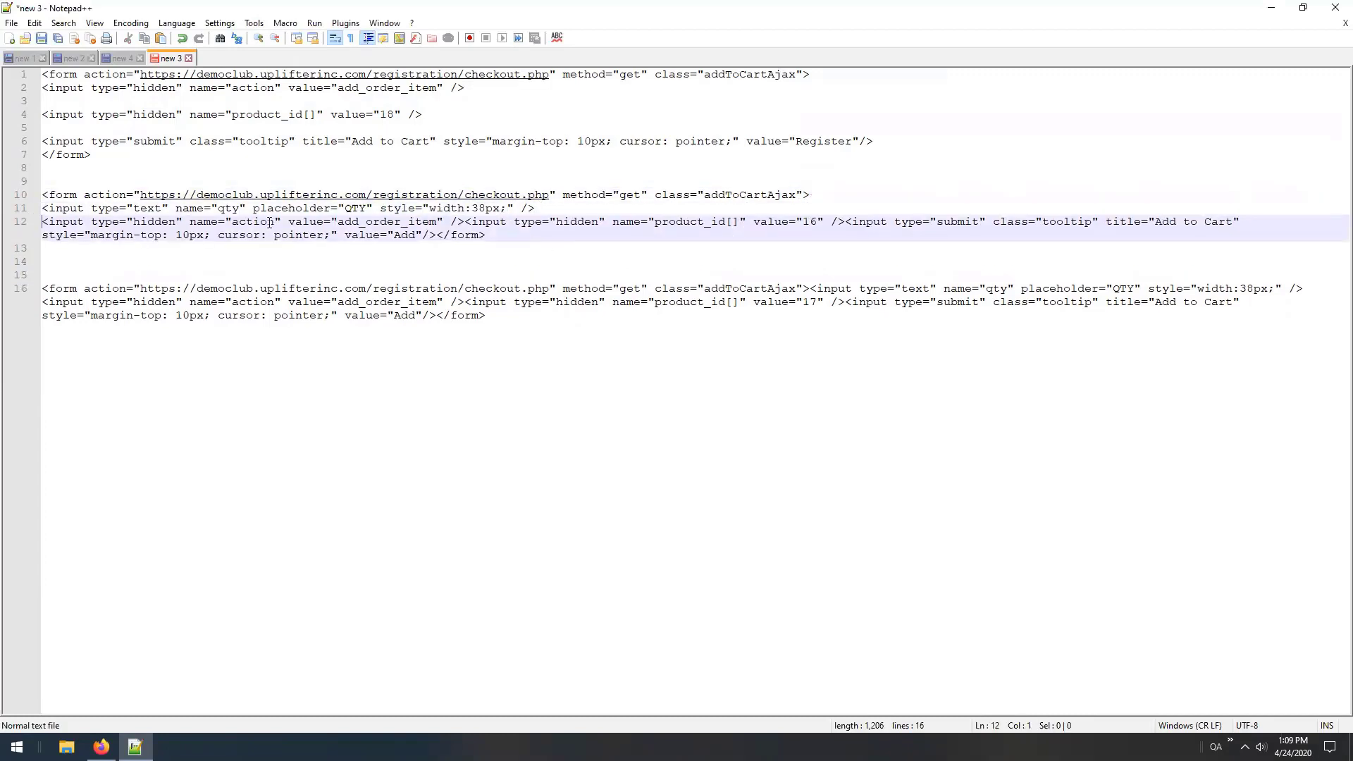
pyautogui.click(465, 222)
pyautogui.press('Return')
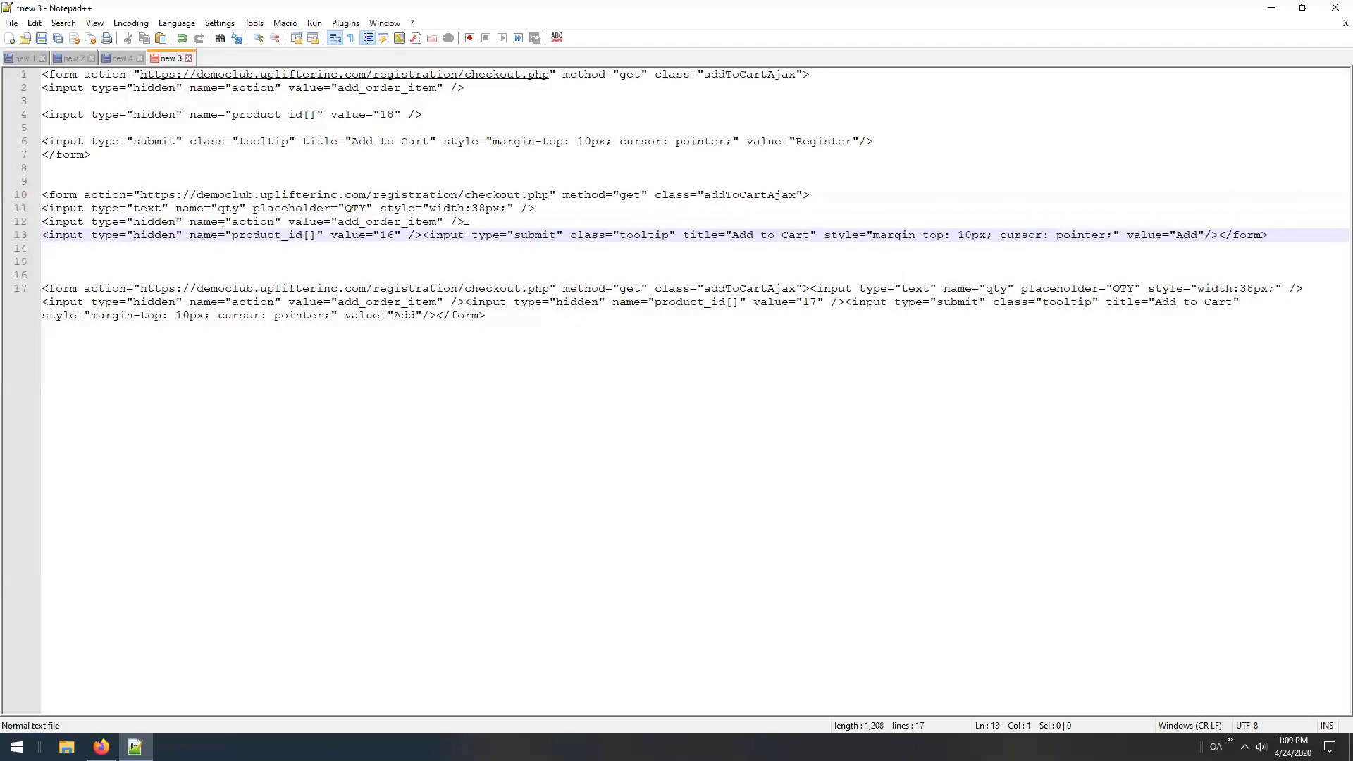
pyautogui.click(423, 235)
pyautogui.press('Return')
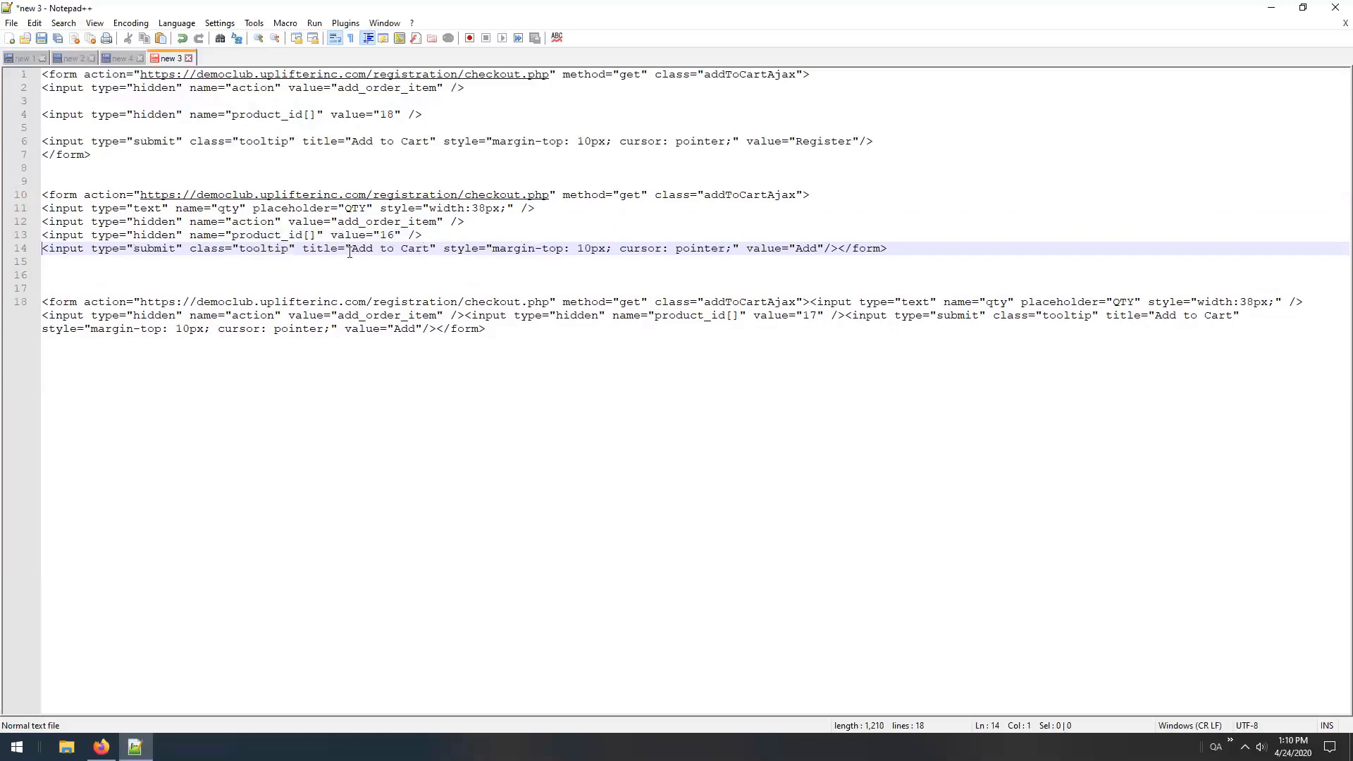
pyautogui.click(835, 249)
pyautogui.press('Return')
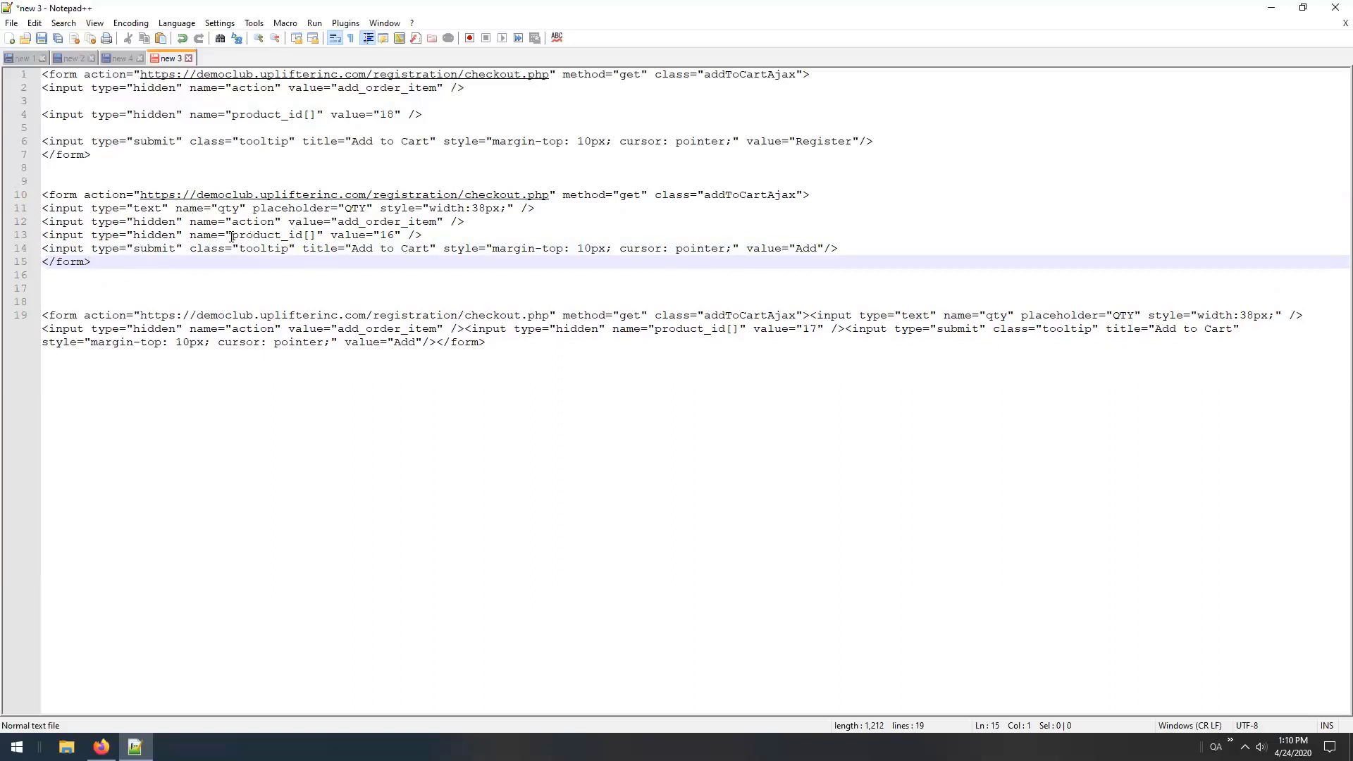
# - Copy the Camp Lunch form's product_id input with value 16 onto a new line below the program form's product_id input
pyautogui.moveTo(233, 237); pyautogui.dragTo(316, 235)
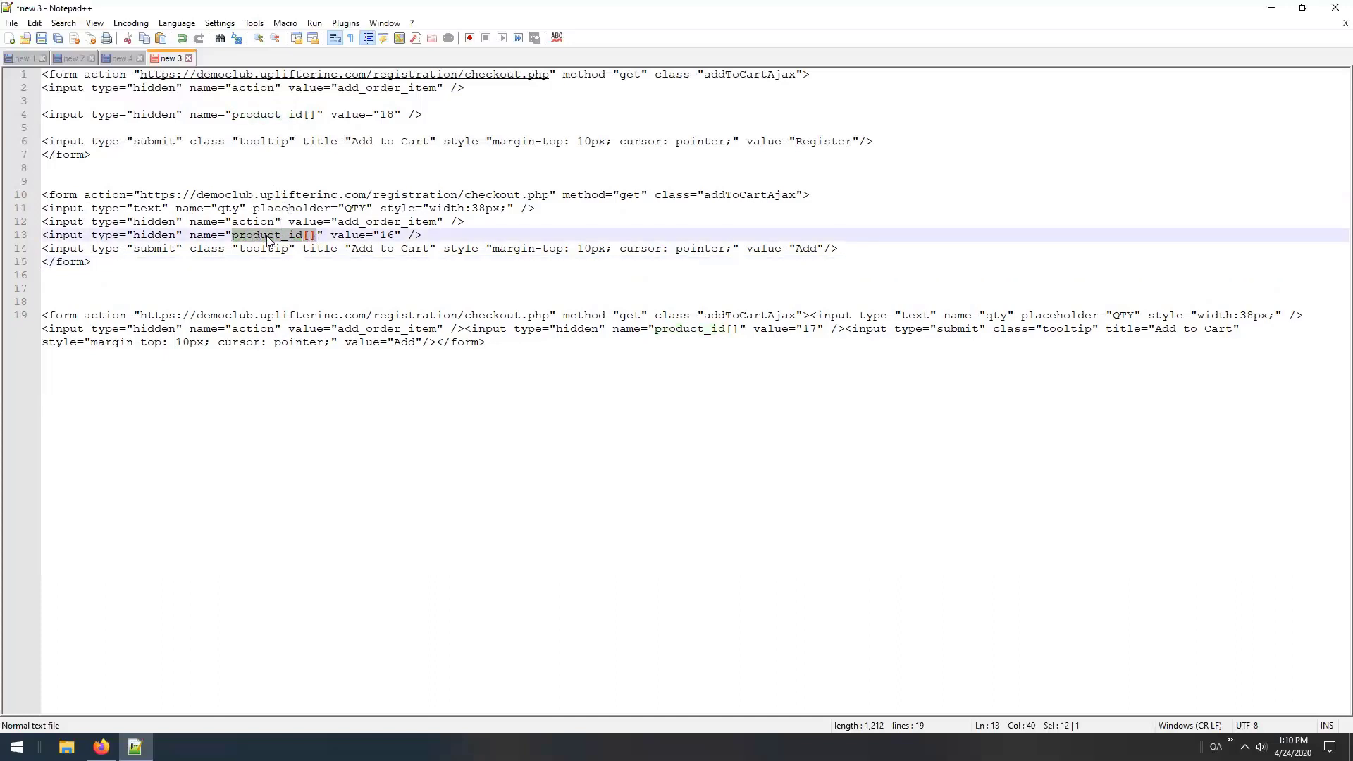
pyautogui.moveTo(423, 235); pyautogui.dragTo(47, 237)
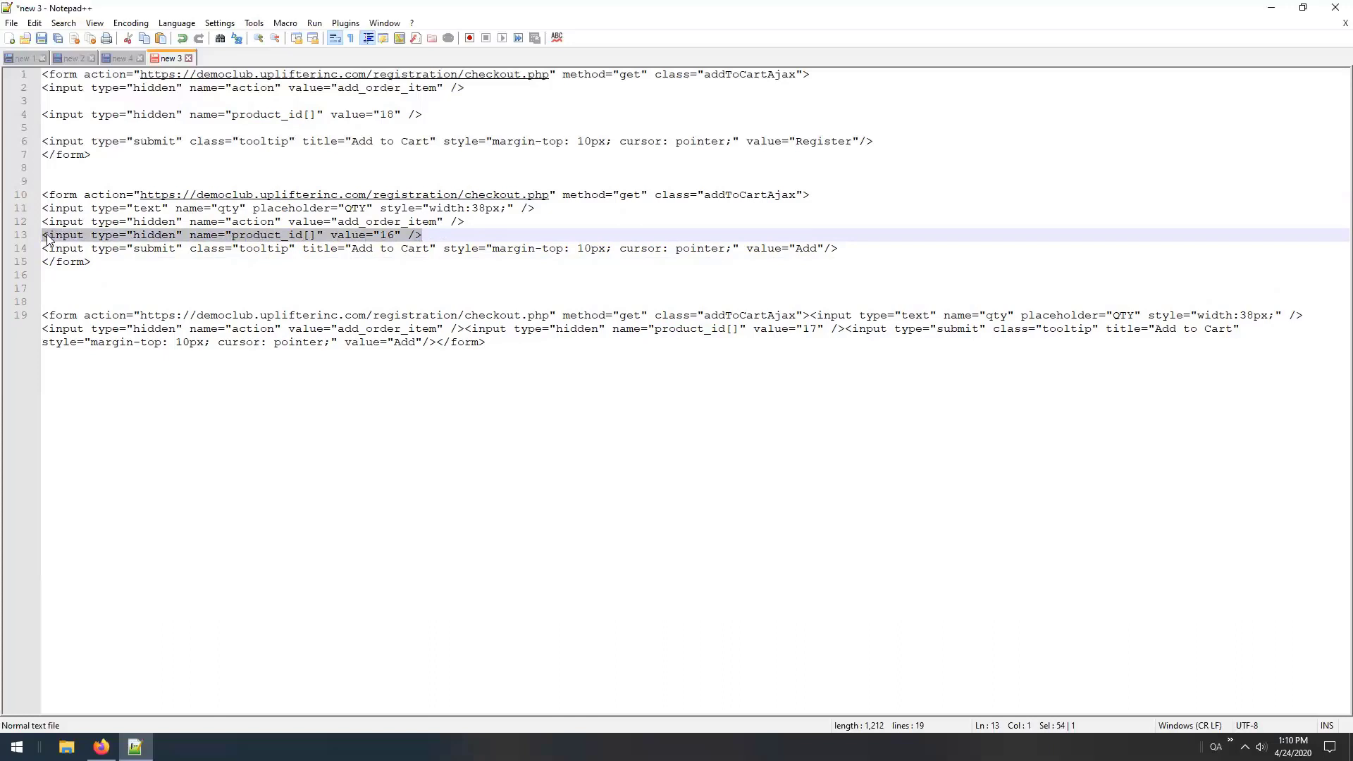
pyautogui.rightClick(318, 236)
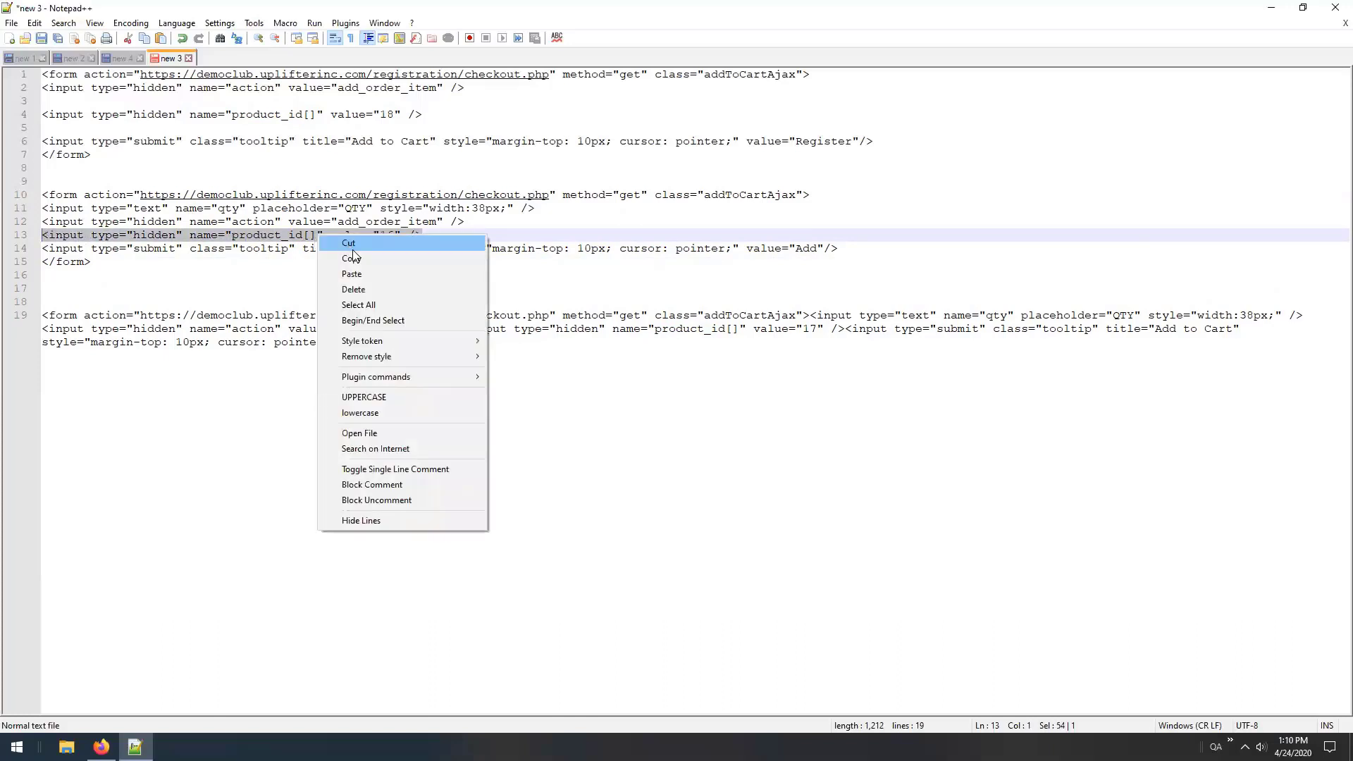
pyautogui.click(352, 257)
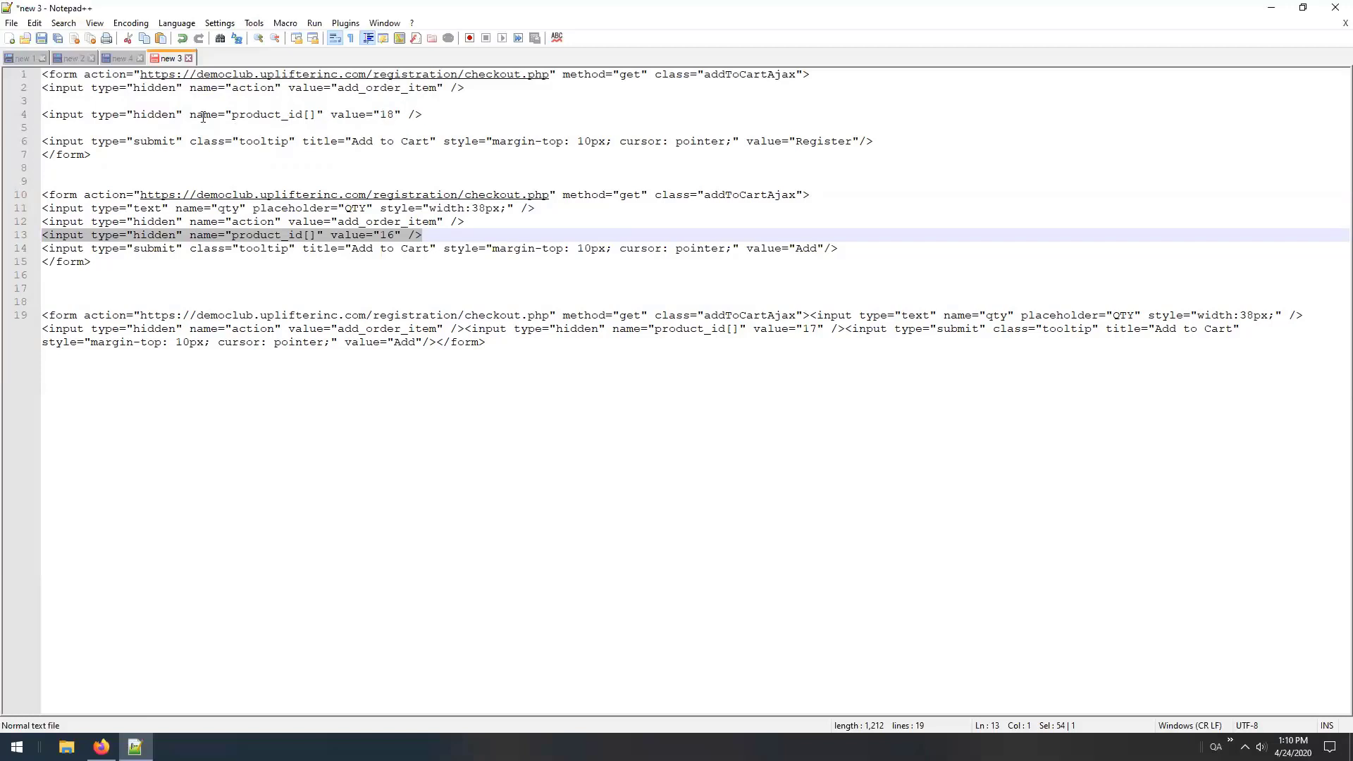
pyautogui.moveTo(203, 116); pyautogui.dragTo(424, 116)
pyautogui.click(427, 115)
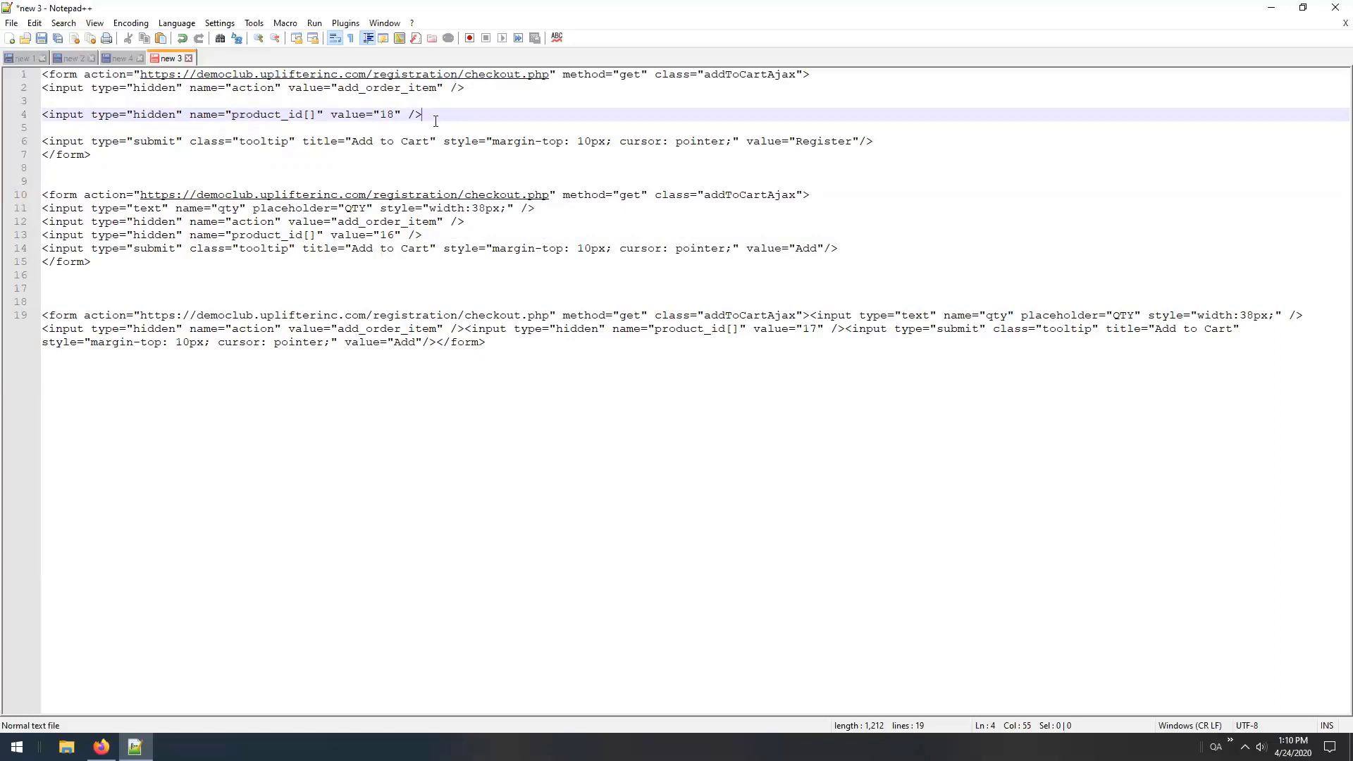
pyautogui.press('Return')
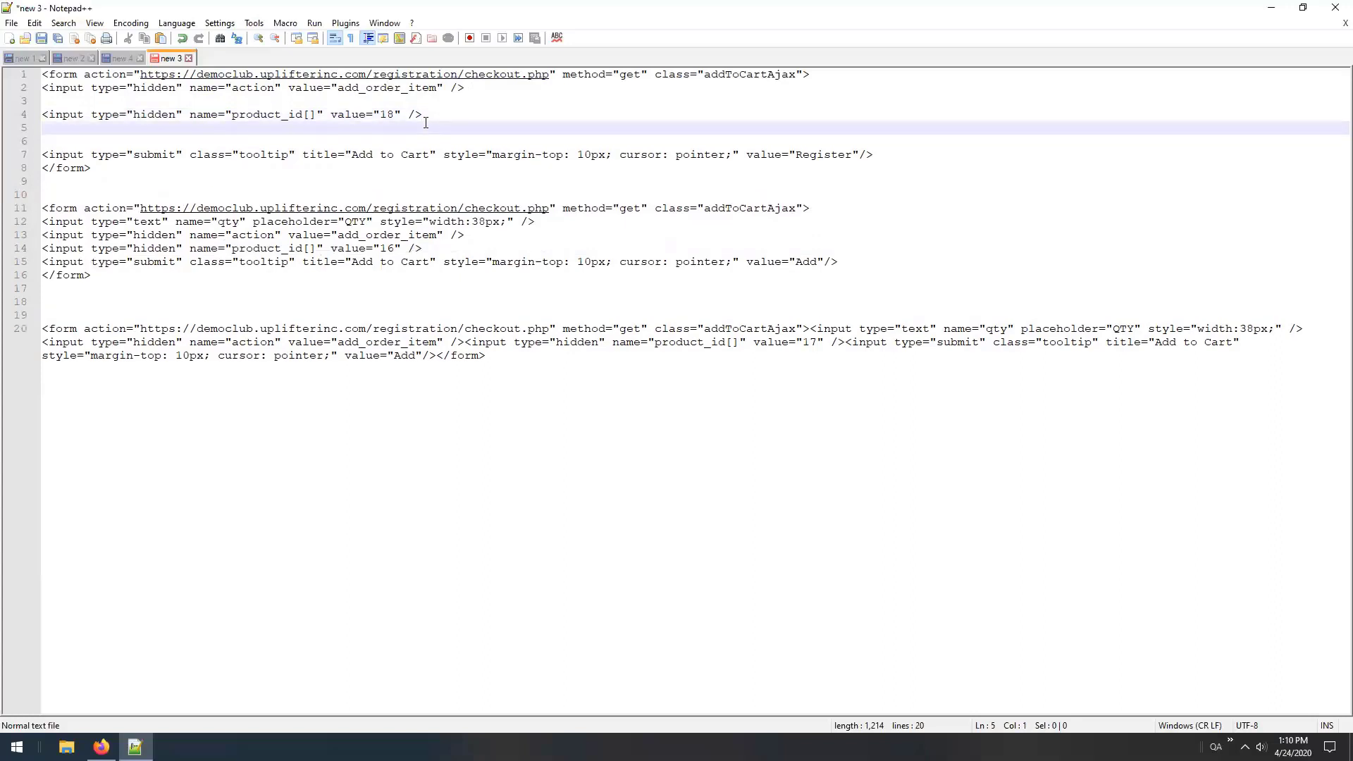
pyautogui.hotkey('ctrl', 'v')
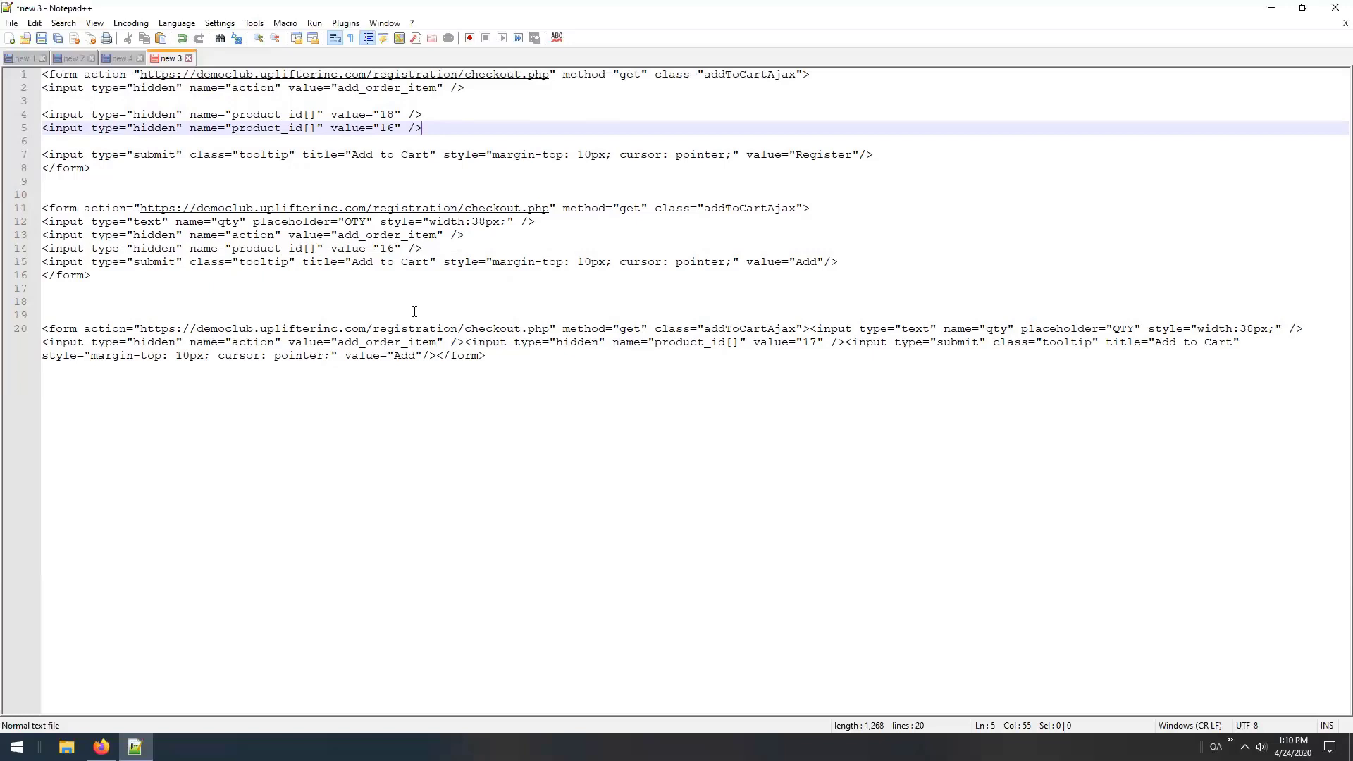
# - Copy the jersey form's product_id input with value 17 into the program form, below the input with value 16
pyautogui.moveTo(655, 343); pyautogui.dragTo(732, 343)
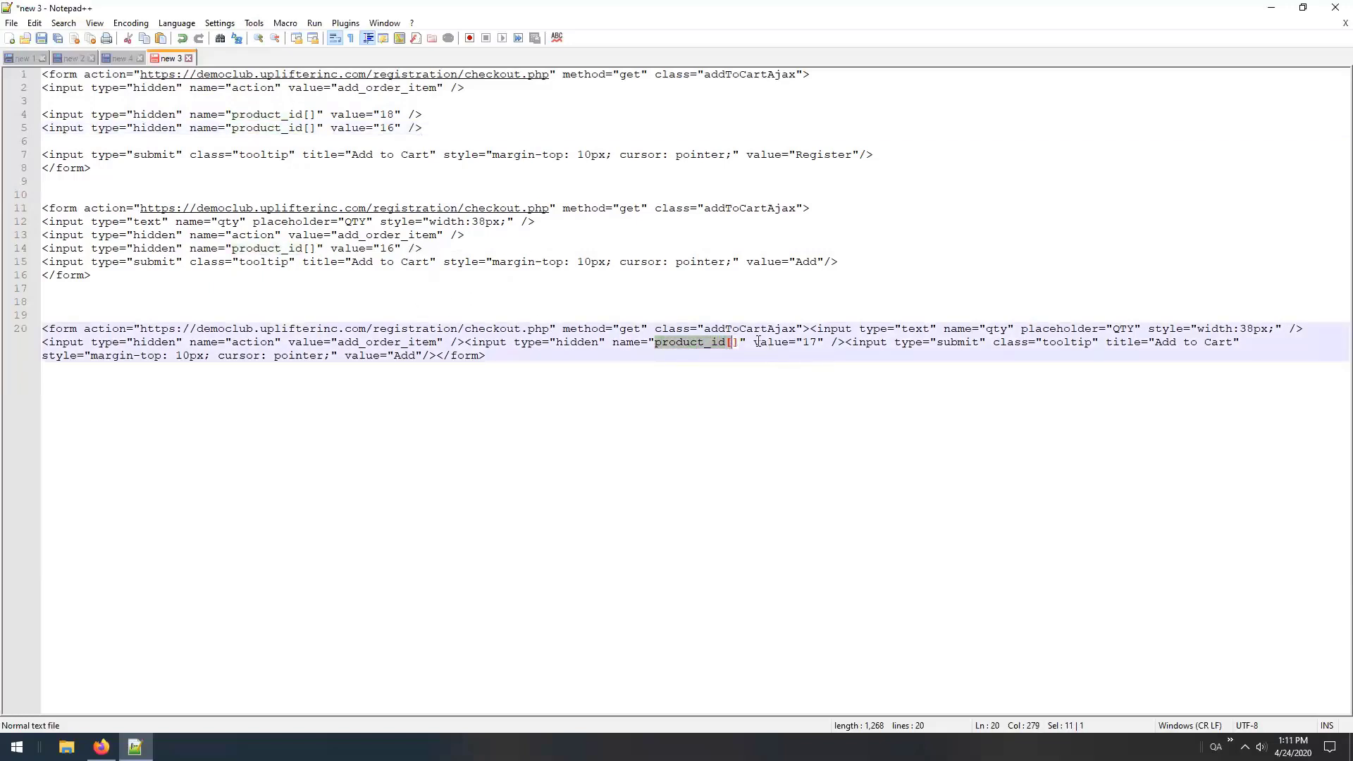
pyautogui.click(840, 343)
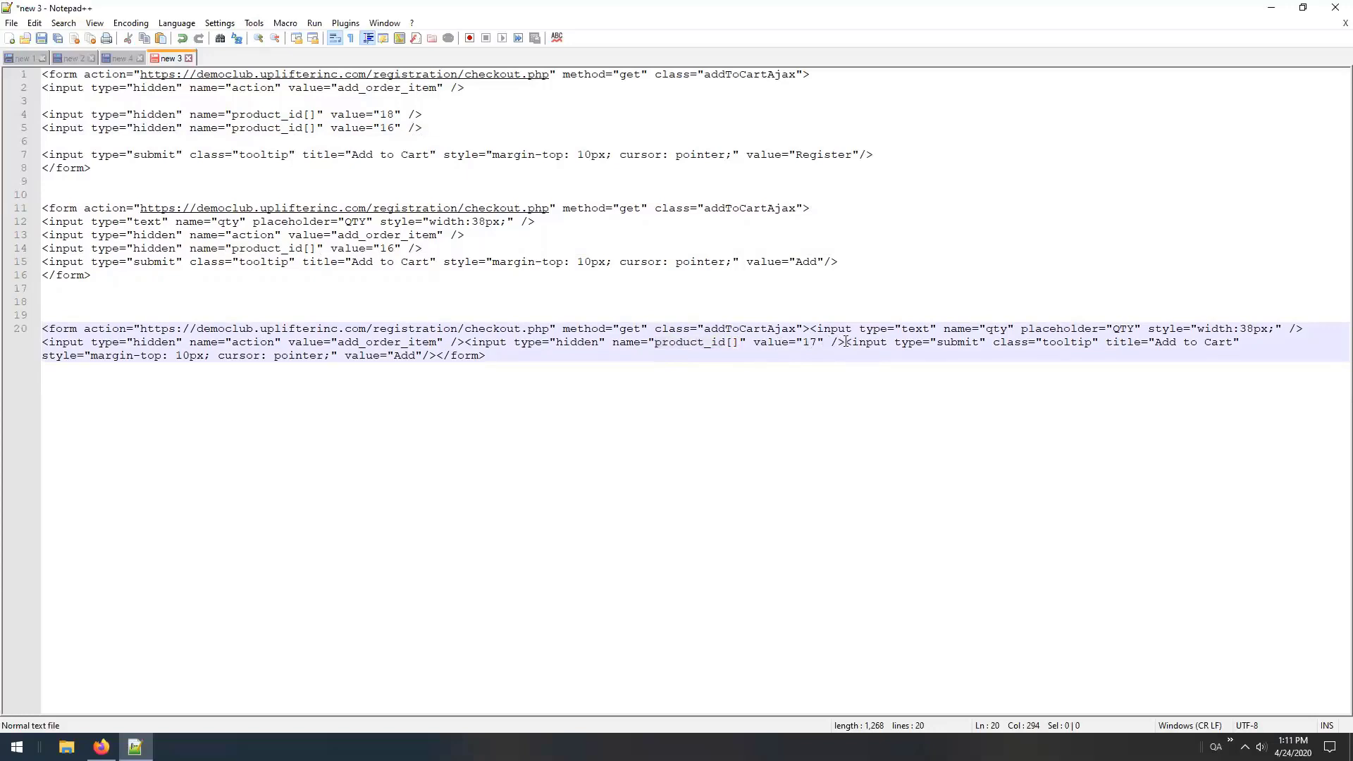
pyautogui.moveTo(845, 341); pyautogui.dragTo(466, 343)
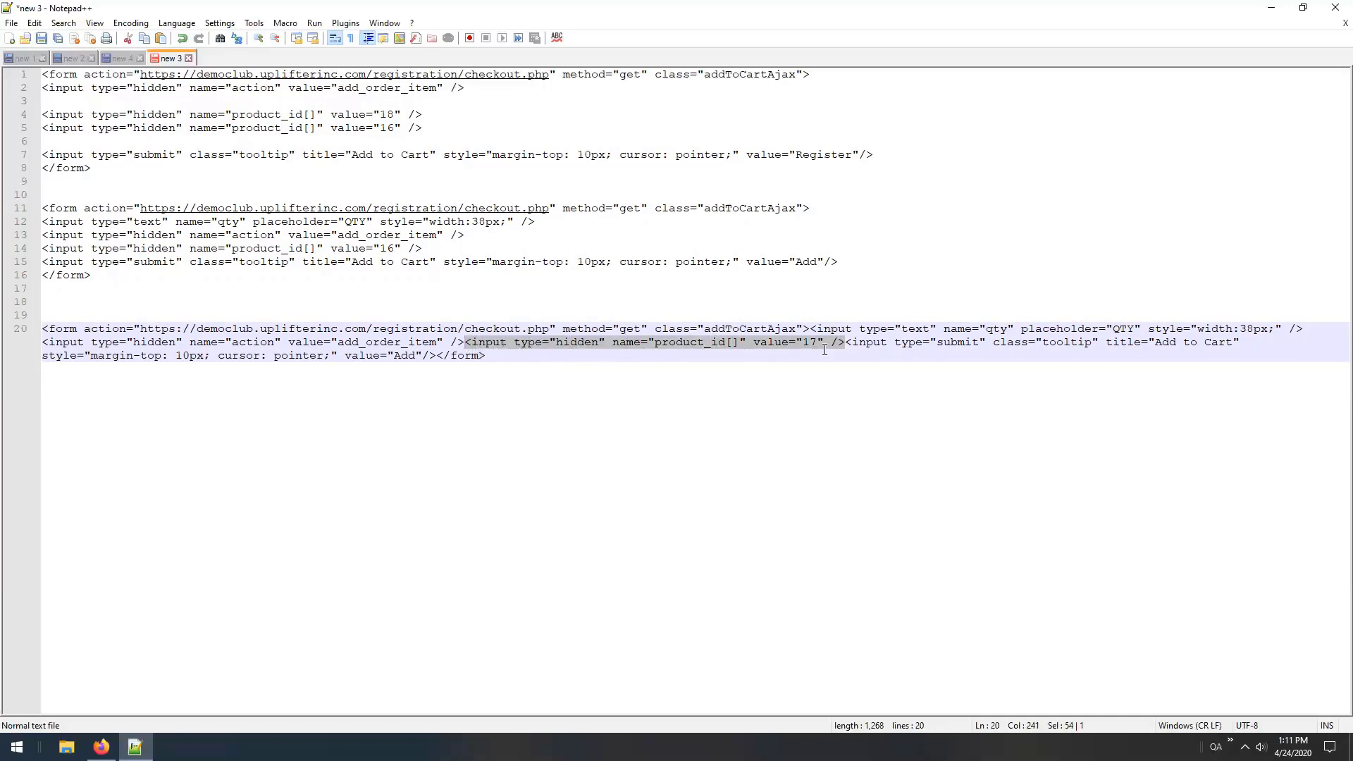
pyautogui.click(428, 140)
pyautogui.hotkey('ctrl', 'v')
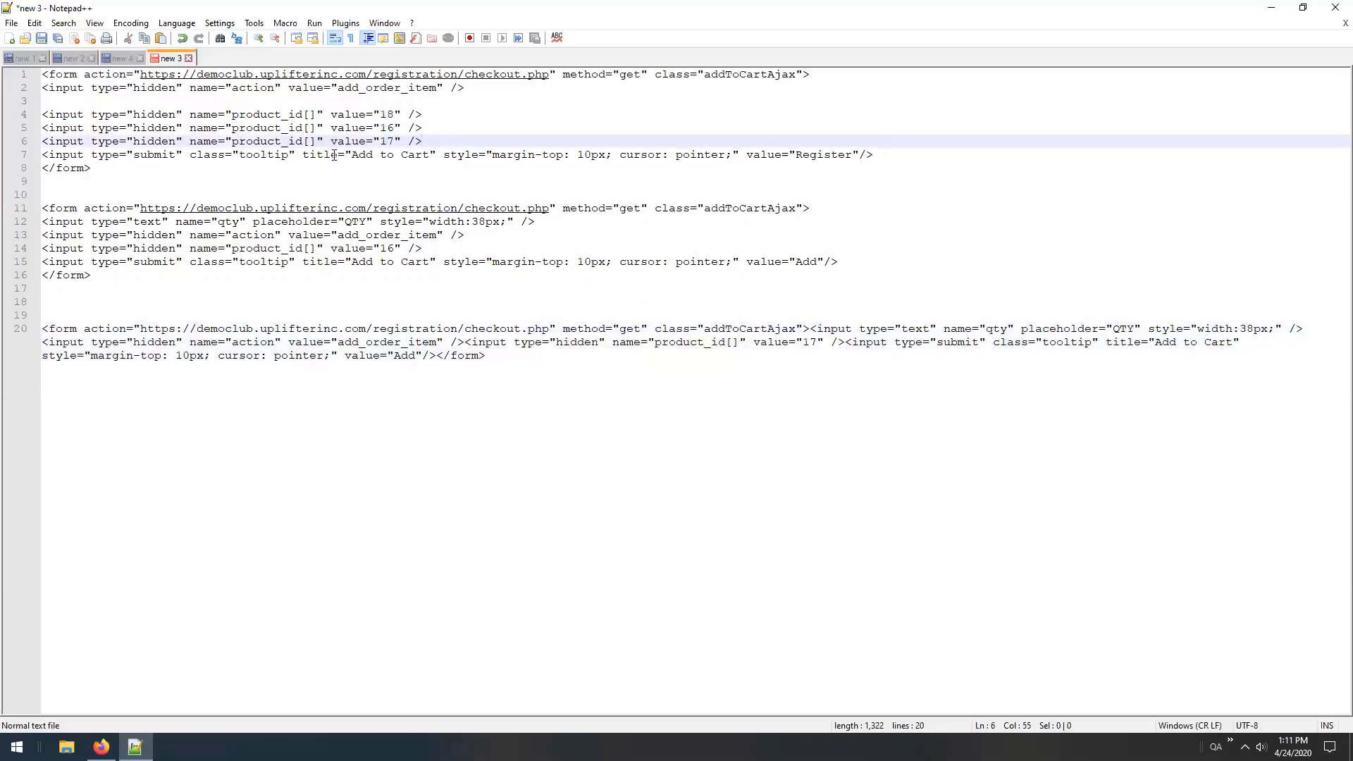
# - Remove the blank line above the program form's product_id inputs and copy the whole combined form code
pyautogui.click(289, 100)
pyautogui.press('BackSpace')
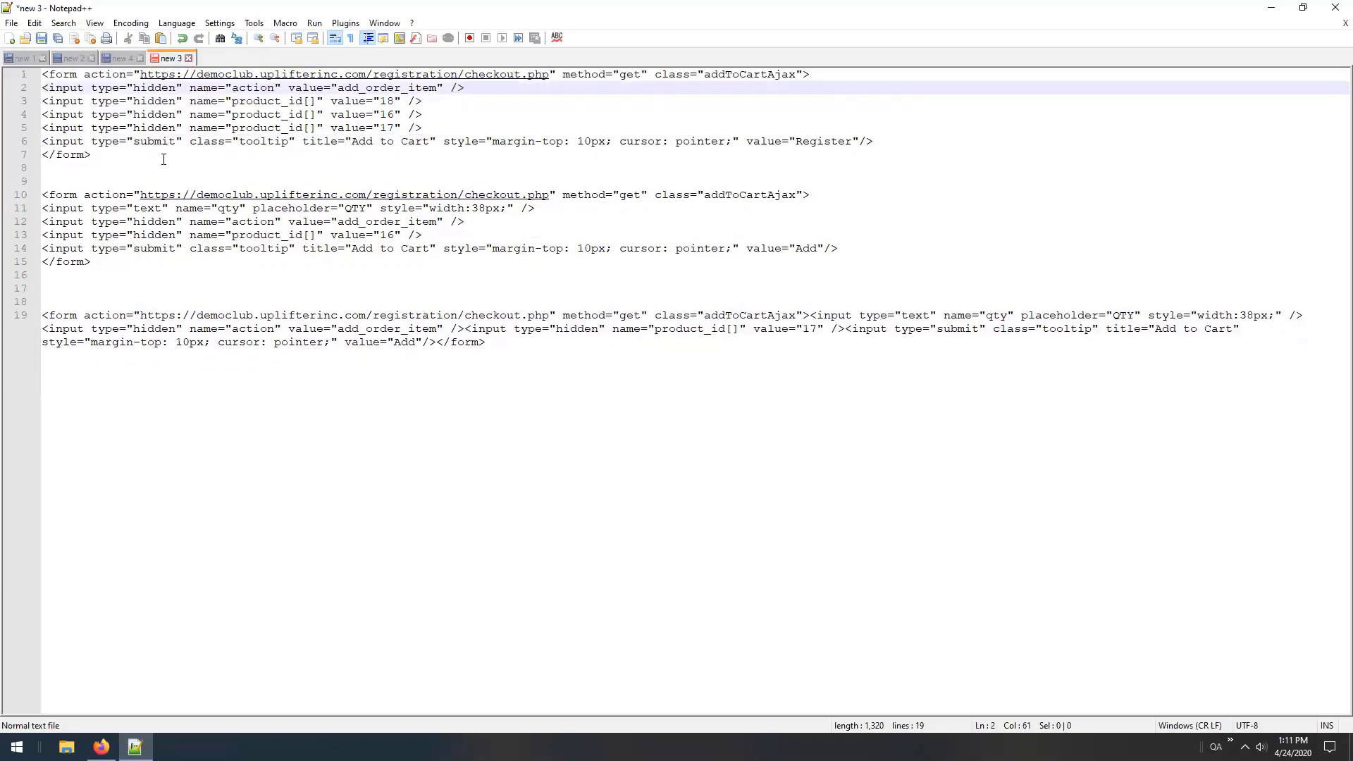
pyautogui.moveTo(163, 159); pyautogui.dragTo(32, 74)
pyautogui.hotkey('ctrl', 'c')
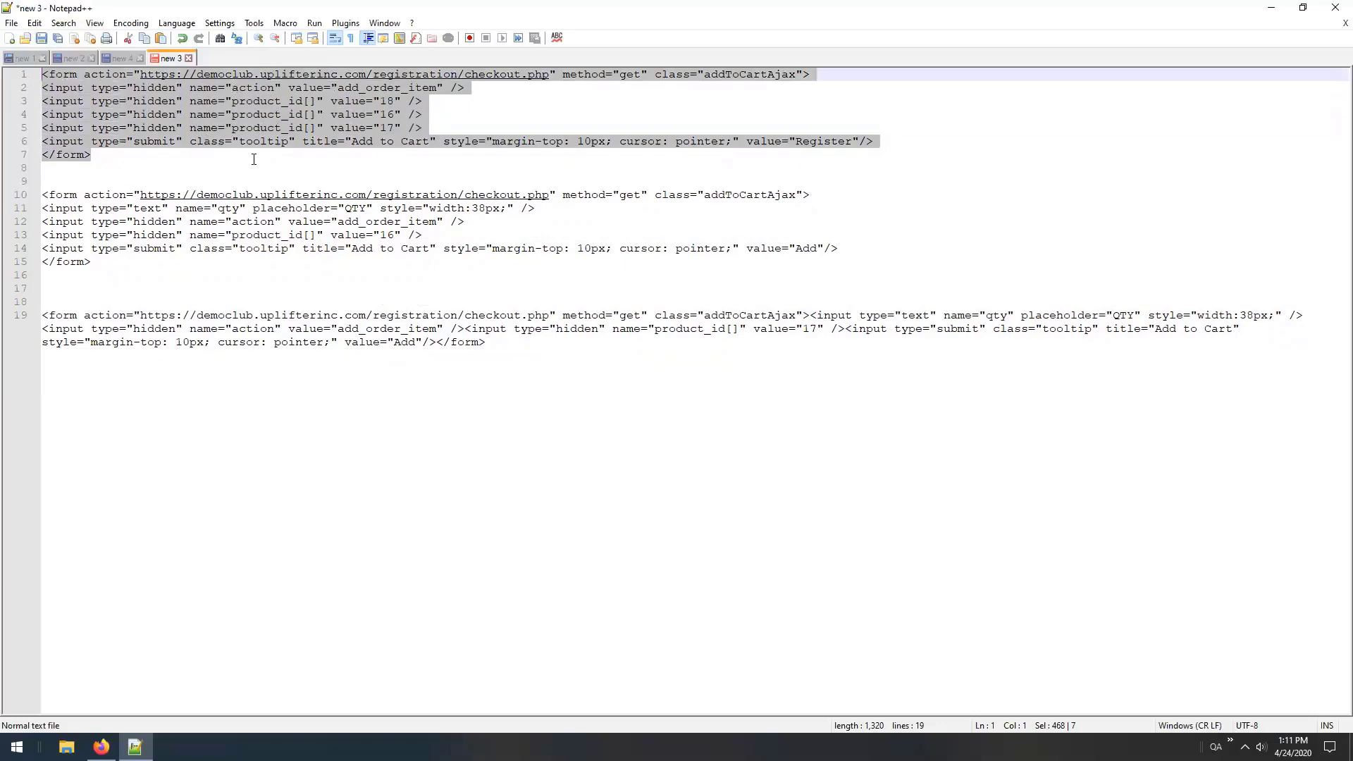
# - Switch to the Basketball Camp page in Firefox and open the source code of its Basketball Camp text section
pyautogui.click(1303, 8)
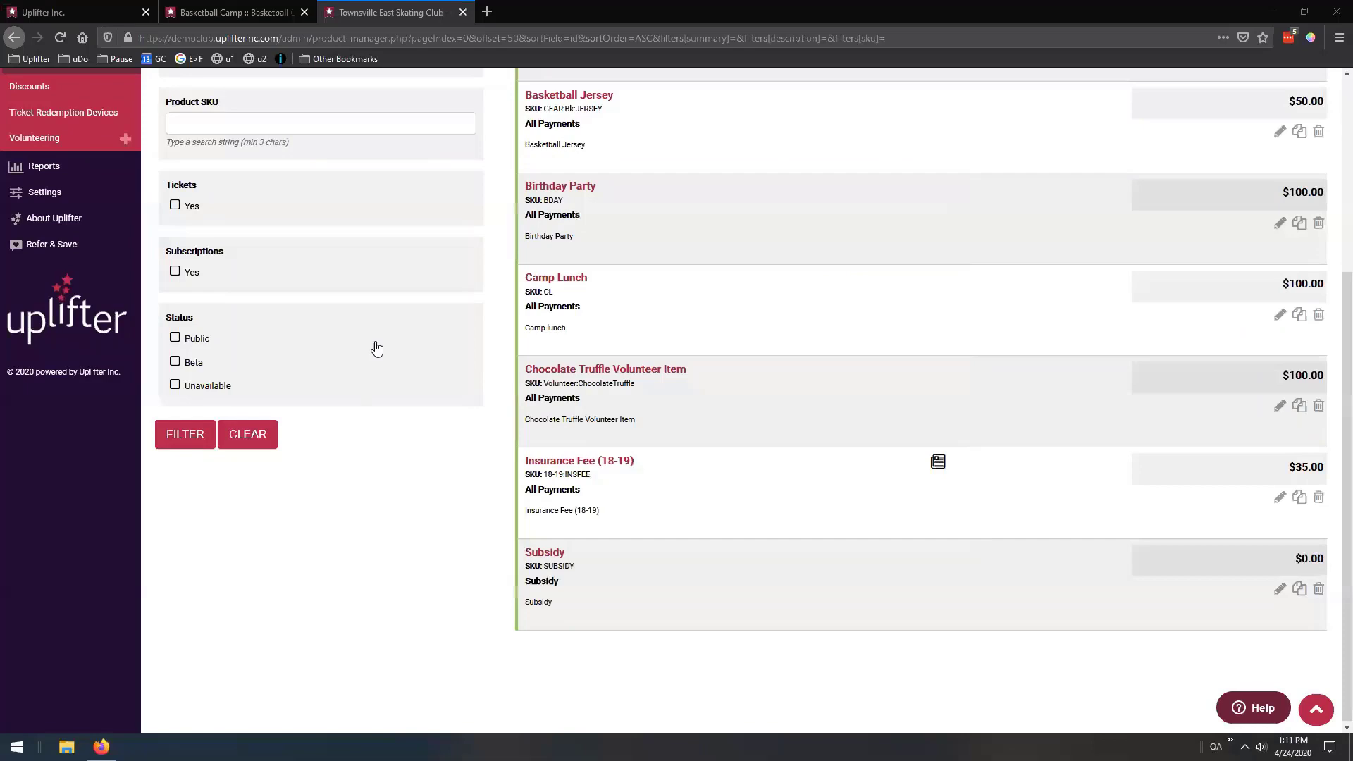
pyautogui.scroll(5, 472, 282)
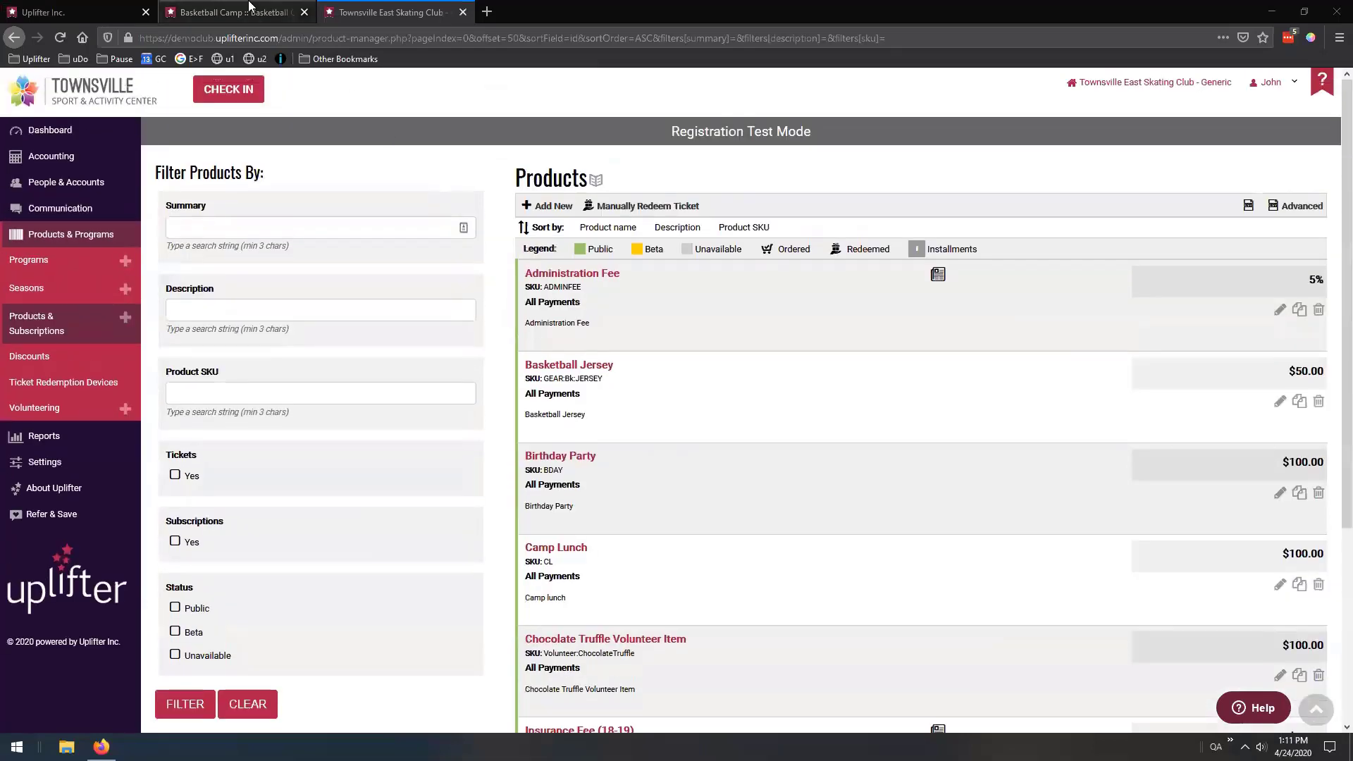
pyautogui.click(252, 9)
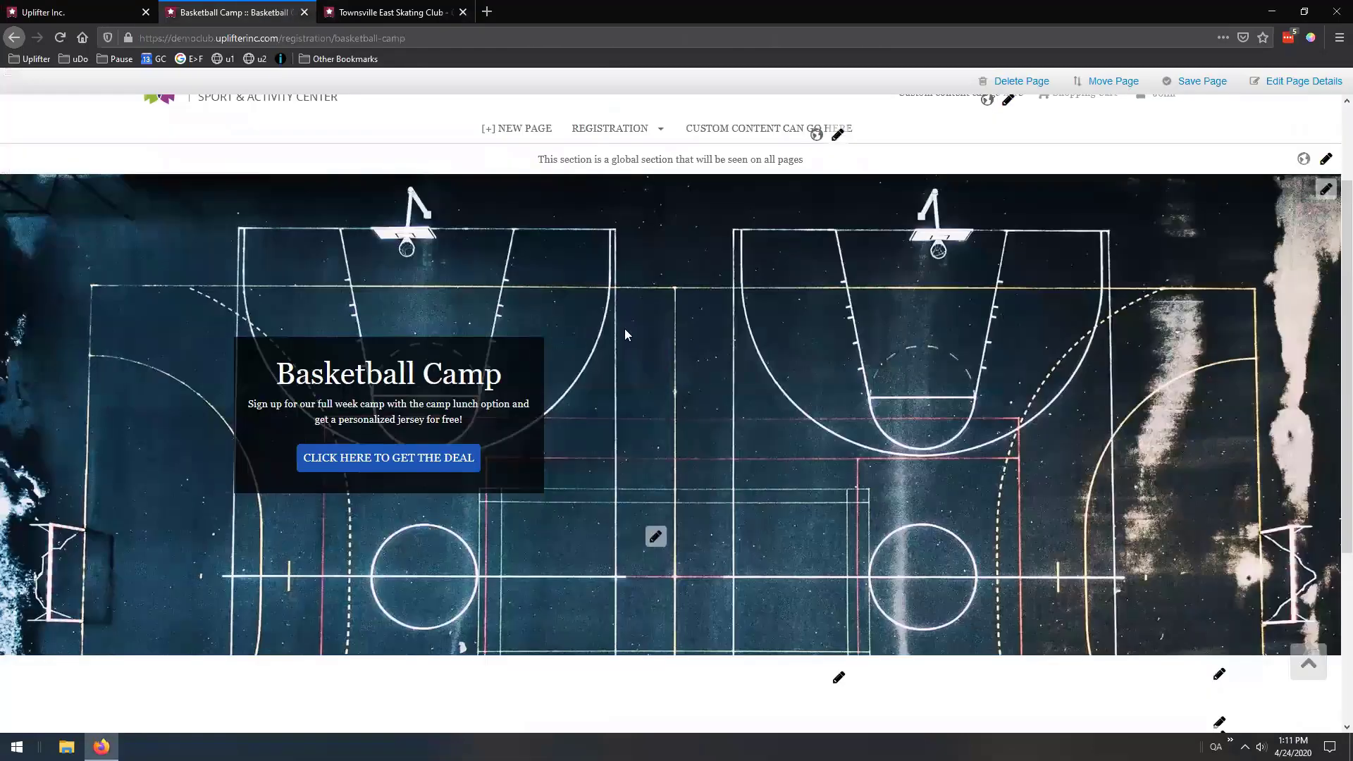
pyautogui.scroll(-1, 382, 362)
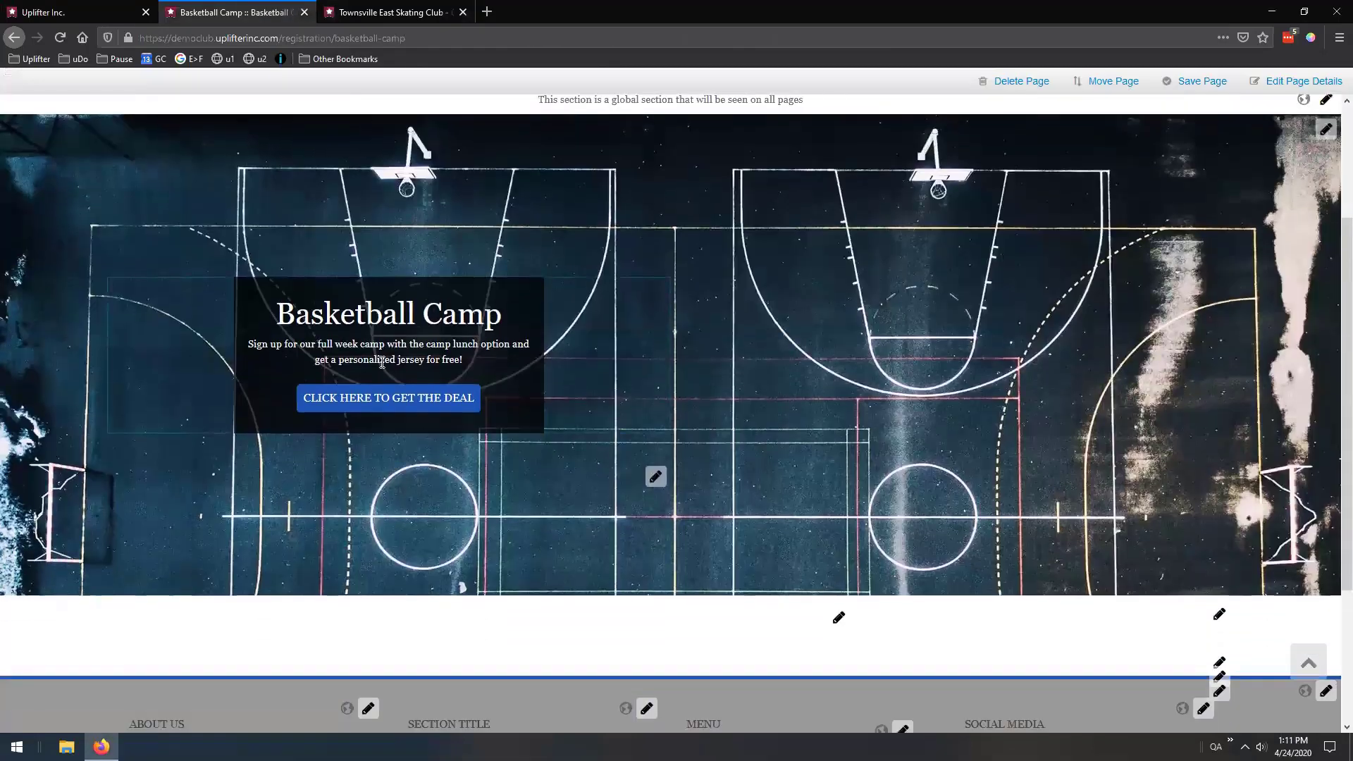
pyautogui.click(656, 478)
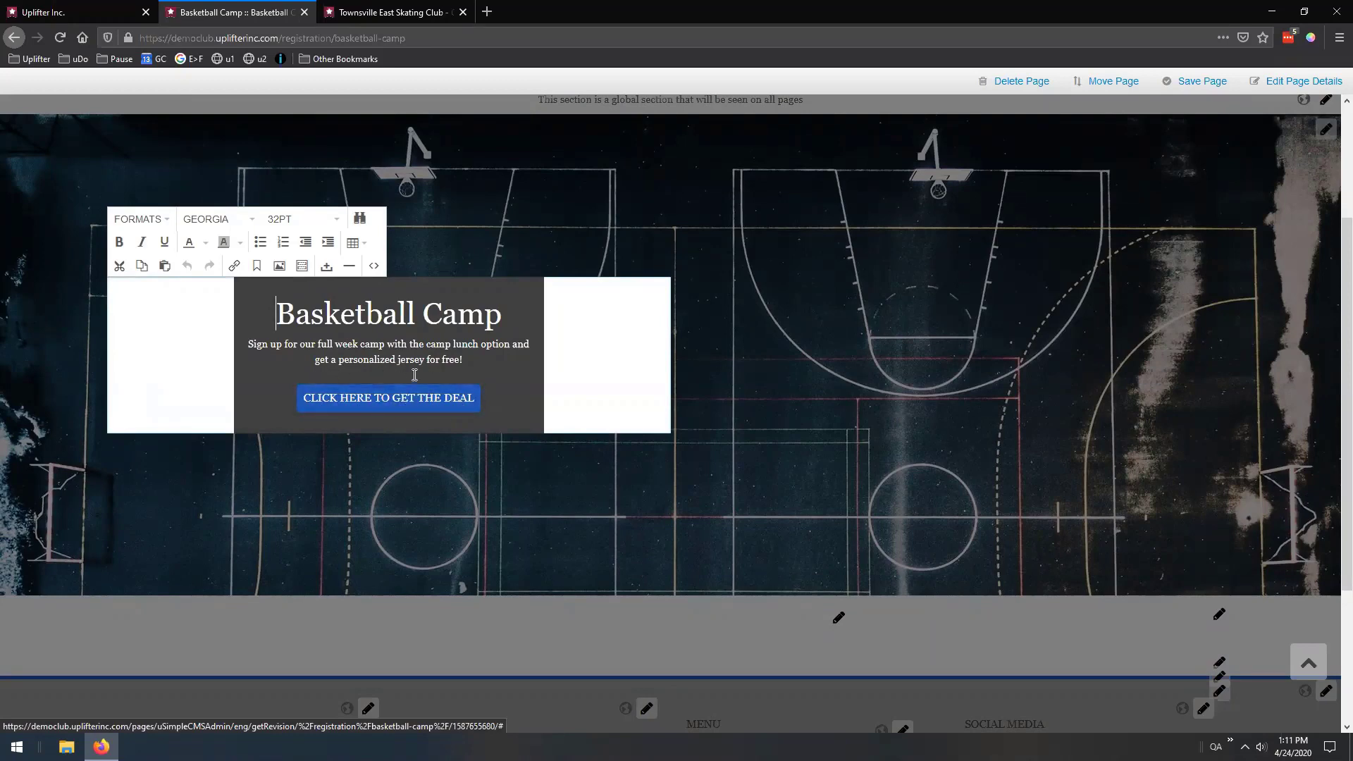
pyautogui.click(375, 268)
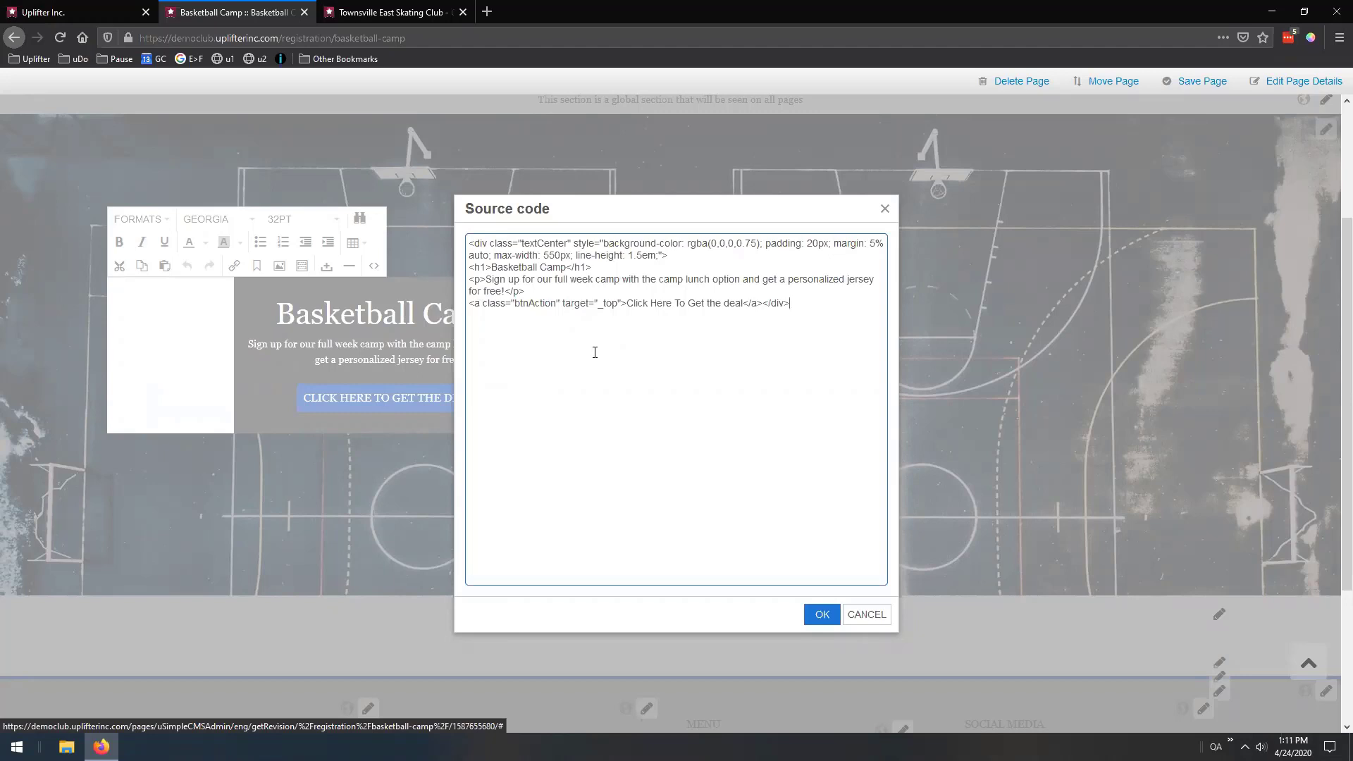
pyautogui.moveTo(620, 208); pyautogui.dragTo(744, 170)
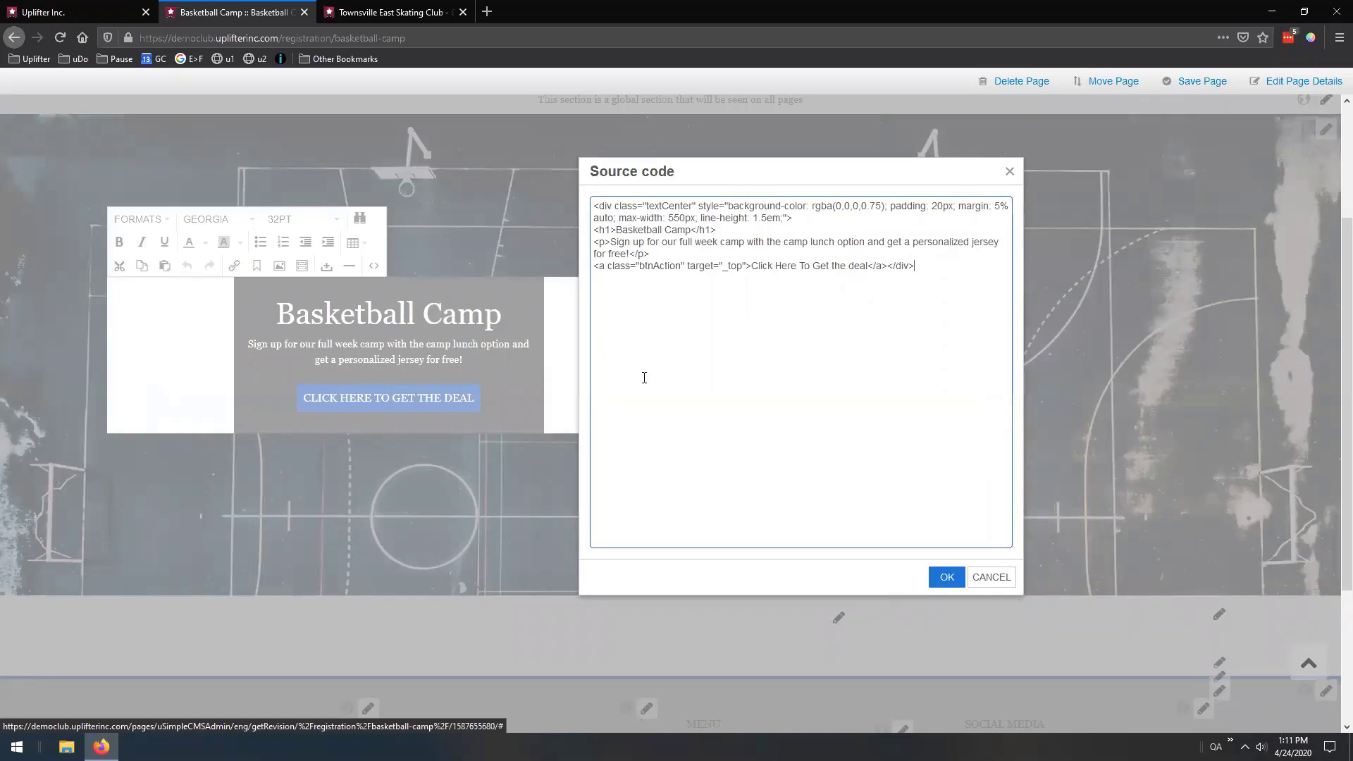
pyautogui.scroll(2, 762, 337)
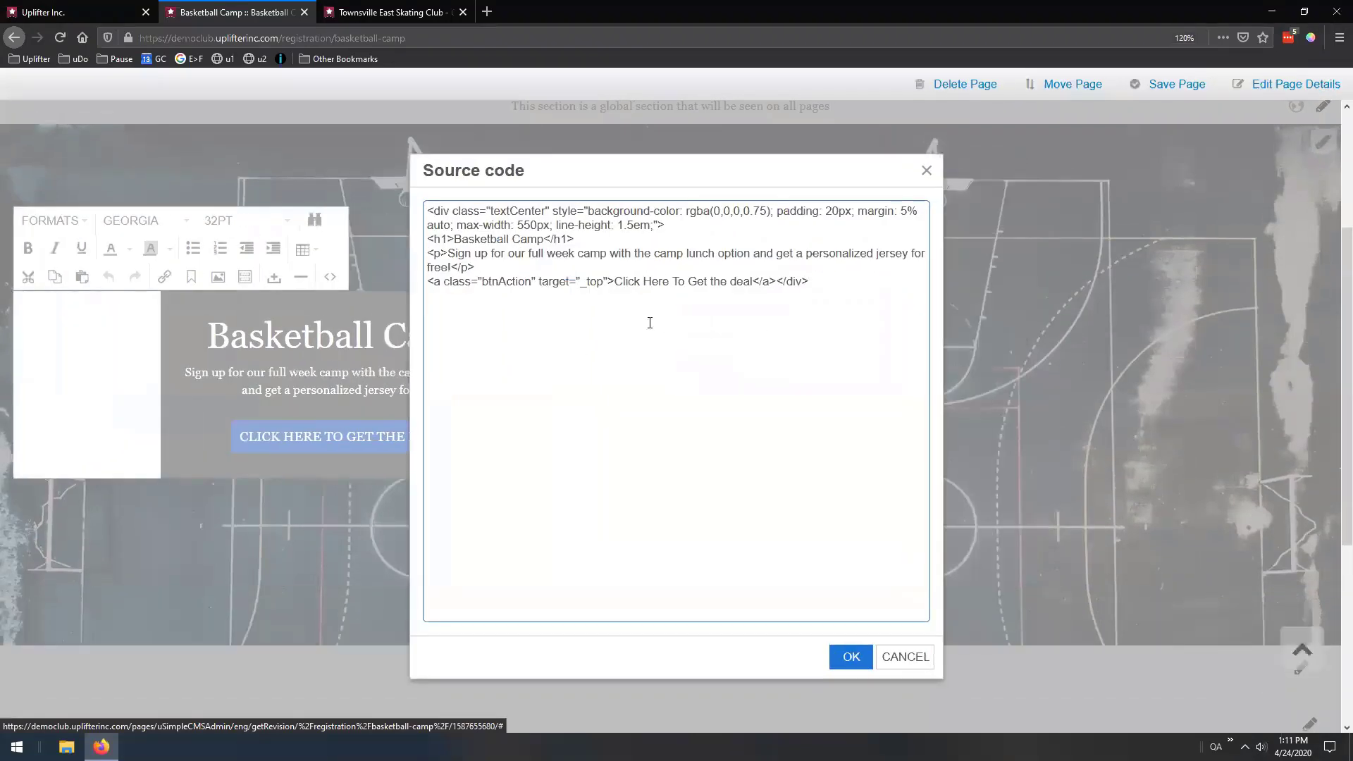
pyautogui.moveTo(646, 182); pyautogui.dragTo(790, 176)
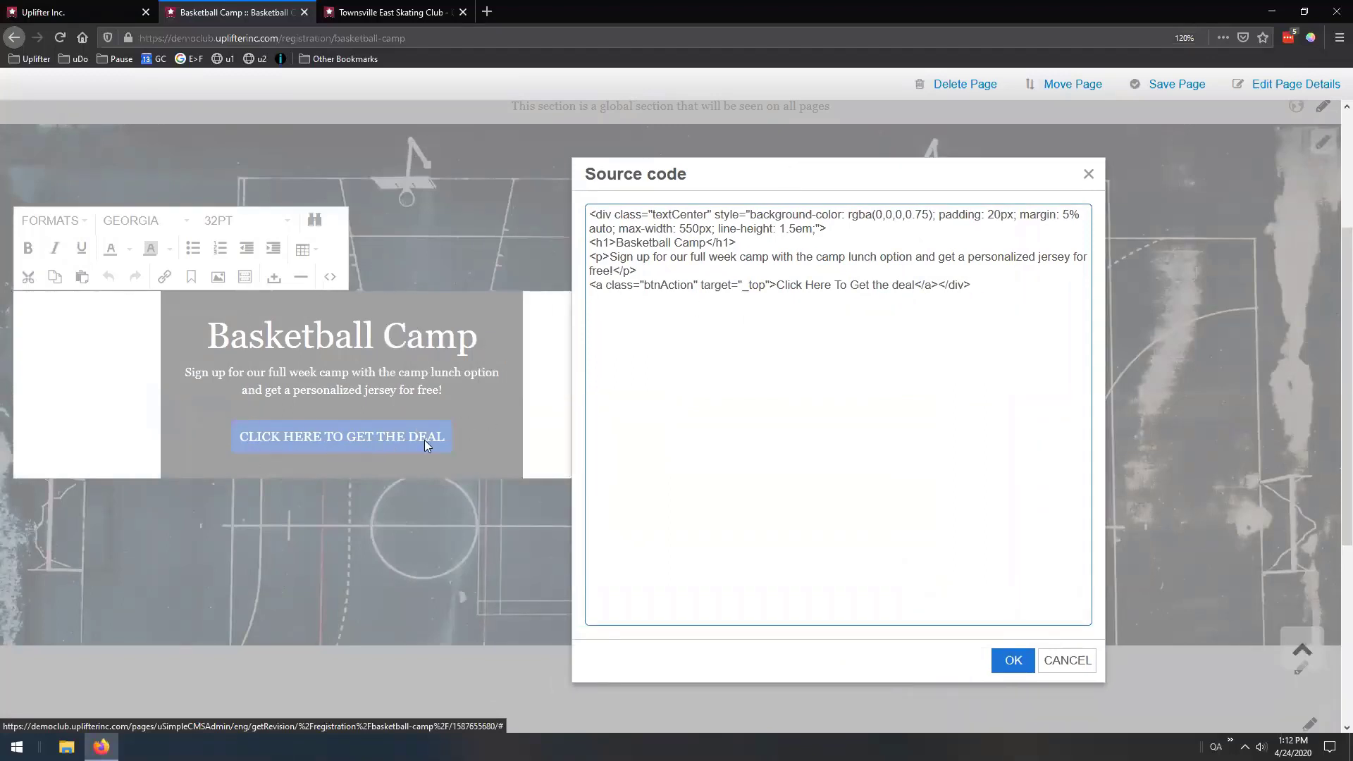
# - Examine the deal button's link code, including its label text and its opening and closing a tags
pyautogui.moveTo(786, 283); pyautogui.dragTo(917, 285)
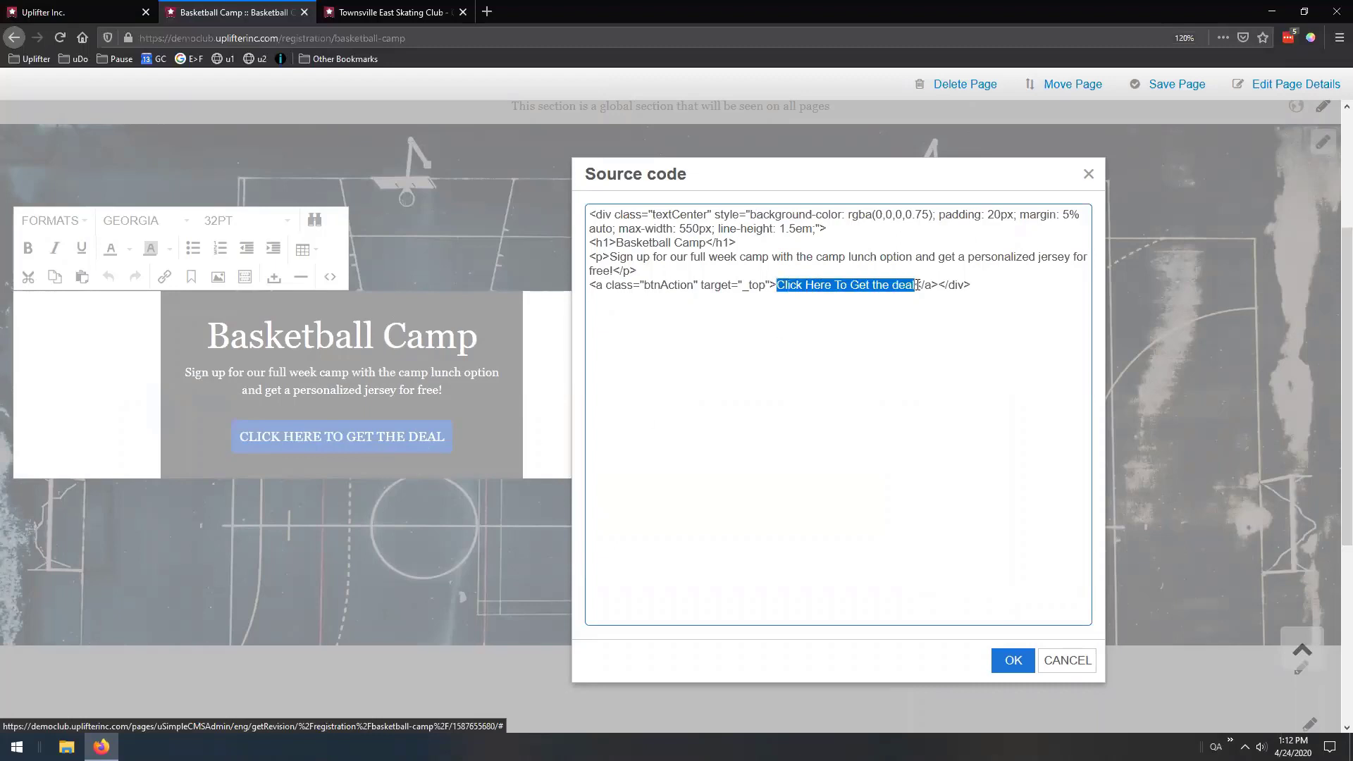
pyautogui.click(588, 289)
pyautogui.moveTo(592, 285); pyautogui.dragTo(594, 286)
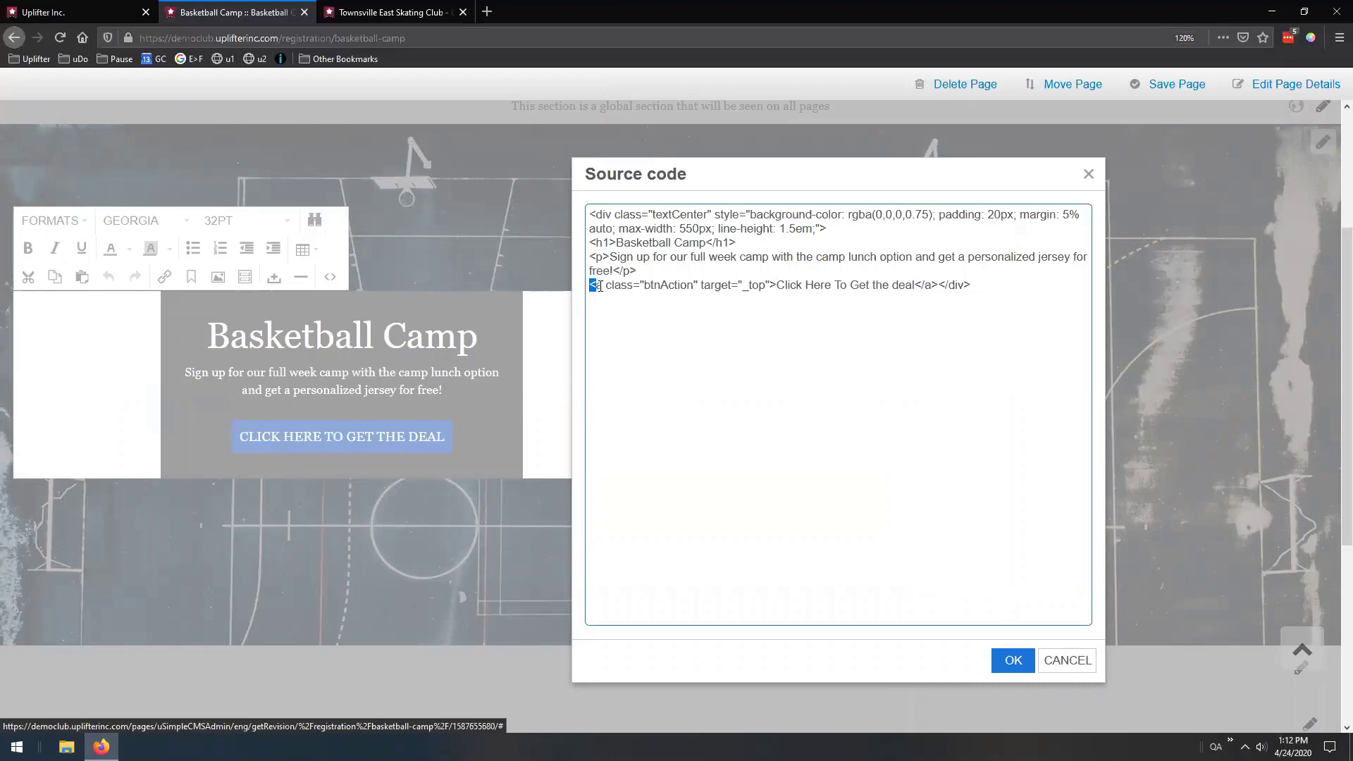
pyautogui.moveTo(769, 284); pyautogui.dragTo(775, 285)
pyautogui.click(769, 285)
pyautogui.moveTo(914, 285); pyautogui.dragTo(931, 286)
pyautogui.click(926, 285)
pyautogui.doubleClick(927, 284)
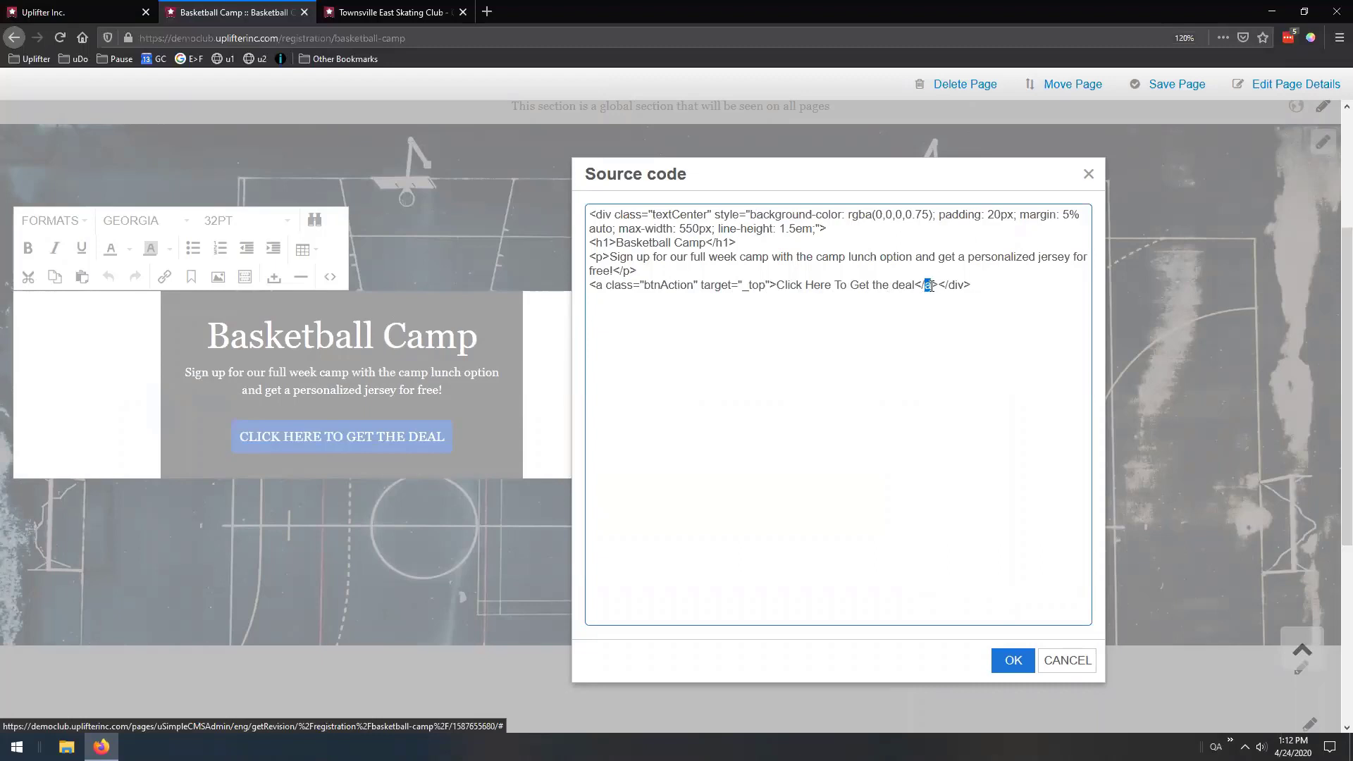
pyautogui.doubleClick(599, 285)
pyautogui.click(776, 288)
pyautogui.moveTo(590, 284); pyautogui.dragTo(938, 285)
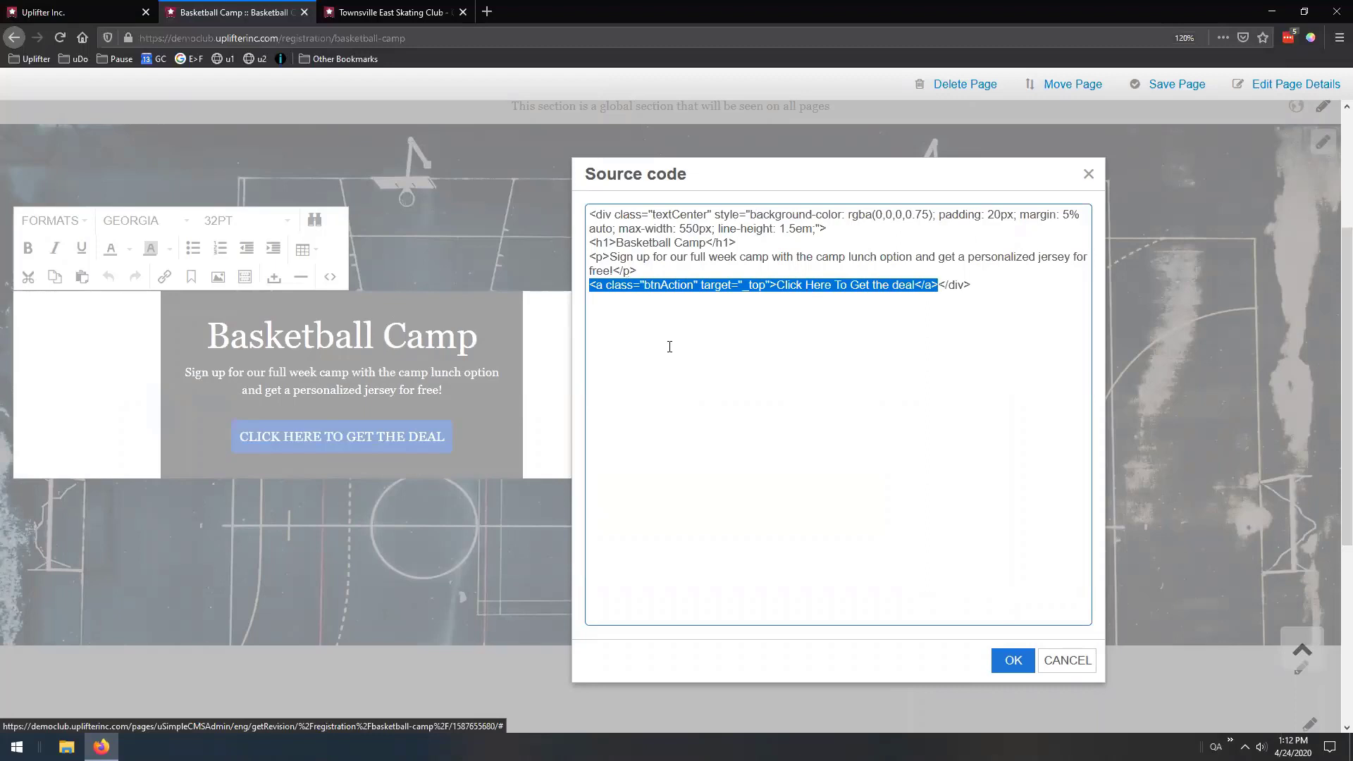
pyautogui.click(935, 285)
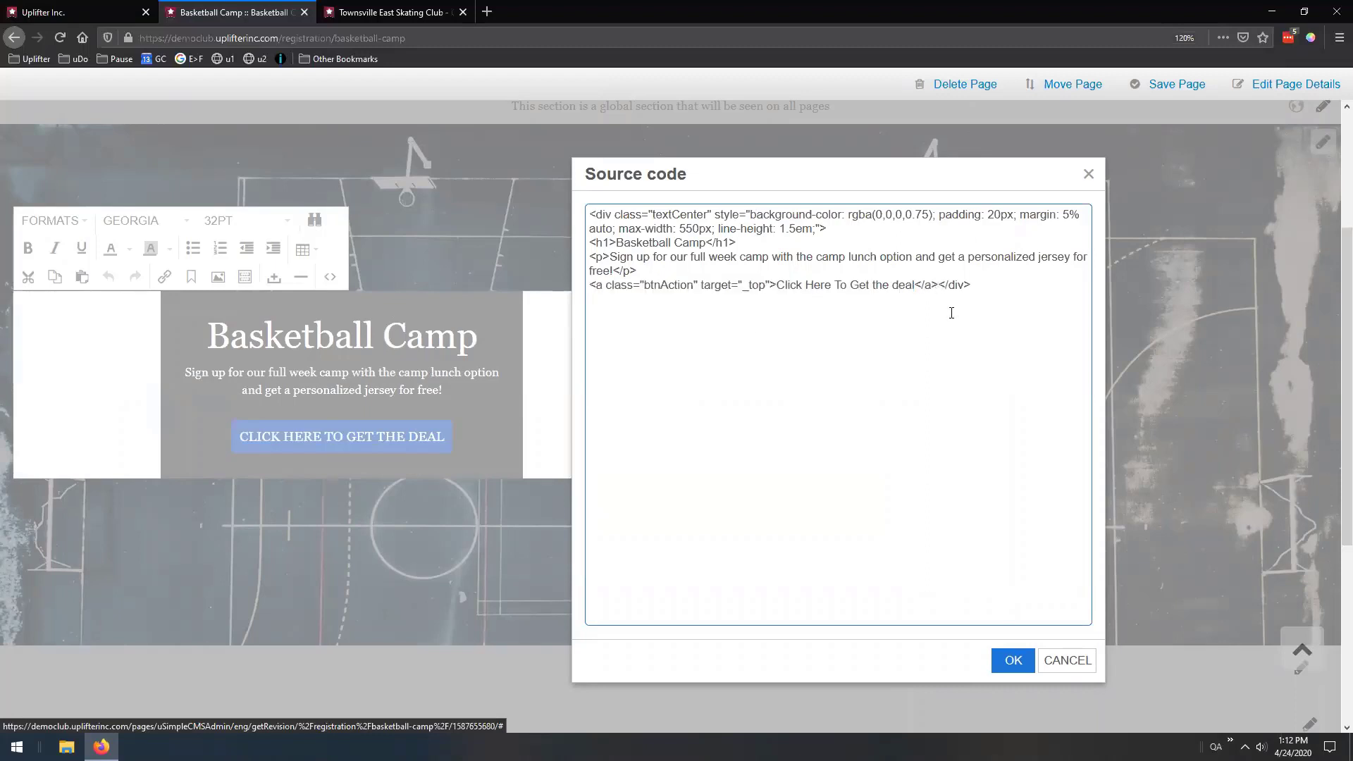
# - Replace the "Click Here To Get the deal" link with the copied combined form code and apply the source code
pyautogui.press('Return')
pyautogui.press('Return')
pyautogui.moveTo(940, 285); pyautogui.dragTo(582, 287)
pyautogui.press('Delete')
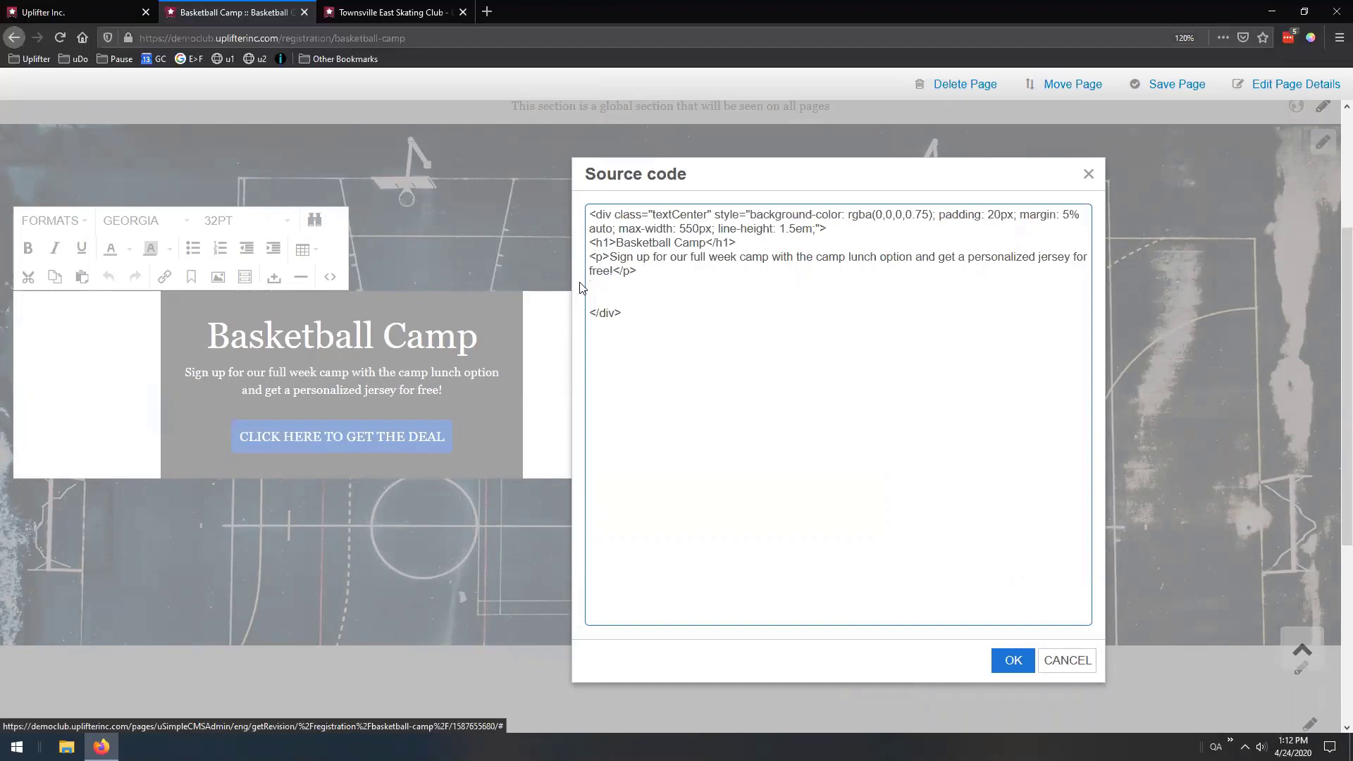
pyautogui.hotkey('ctrl', 'v')
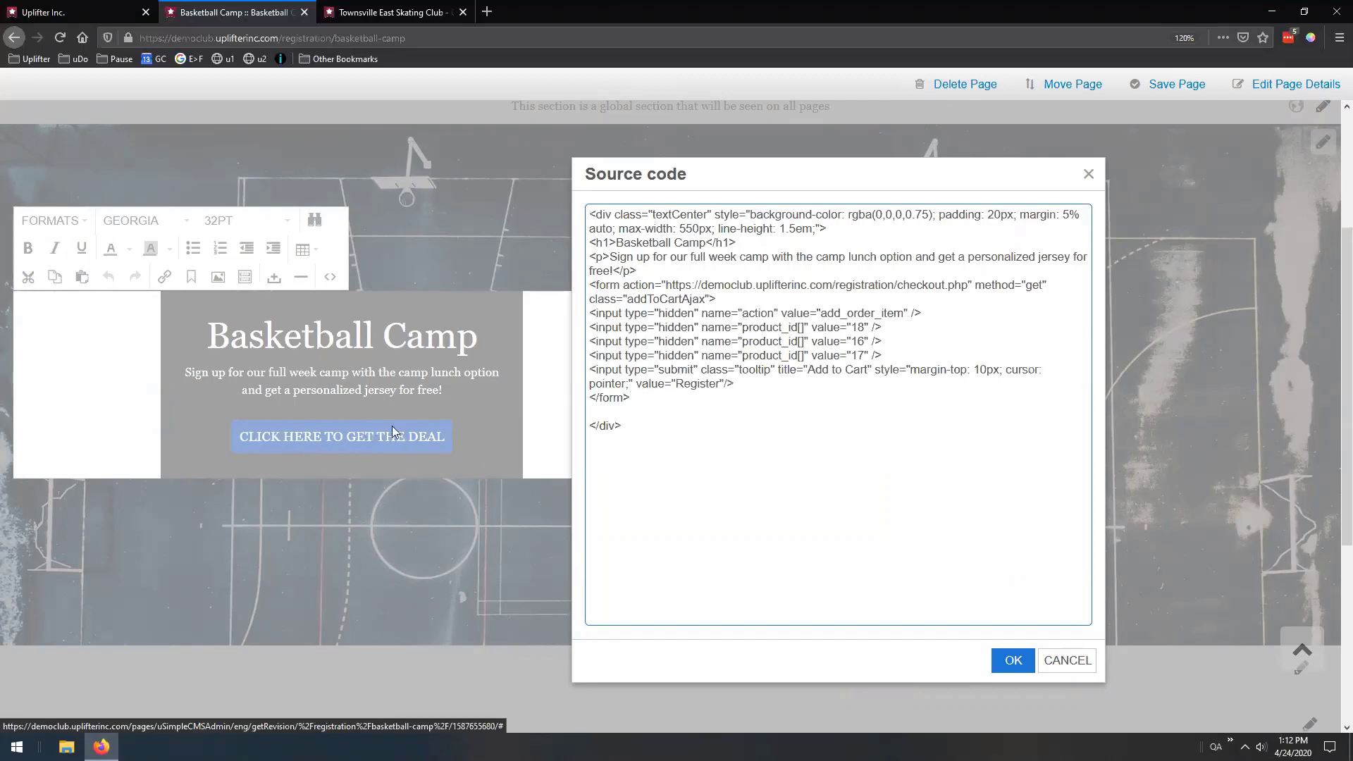
pyautogui.moveTo(637, 383); pyautogui.dragTo(706, 383)
pyautogui.click(713, 395)
pyautogui.click(1014, 660)
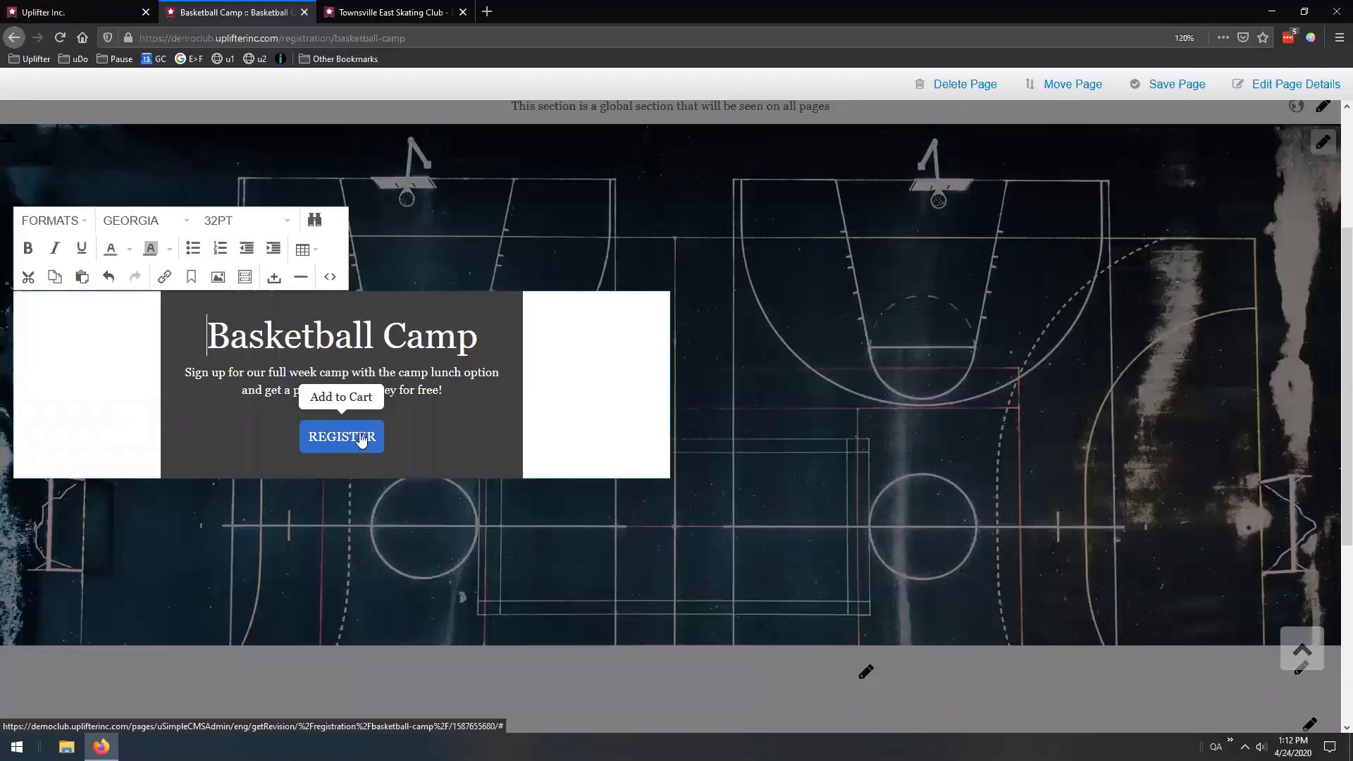
# - Set the submit button's value to "Get The Deal" in the section's source code and save the page
pyautogui.click(330, 279)
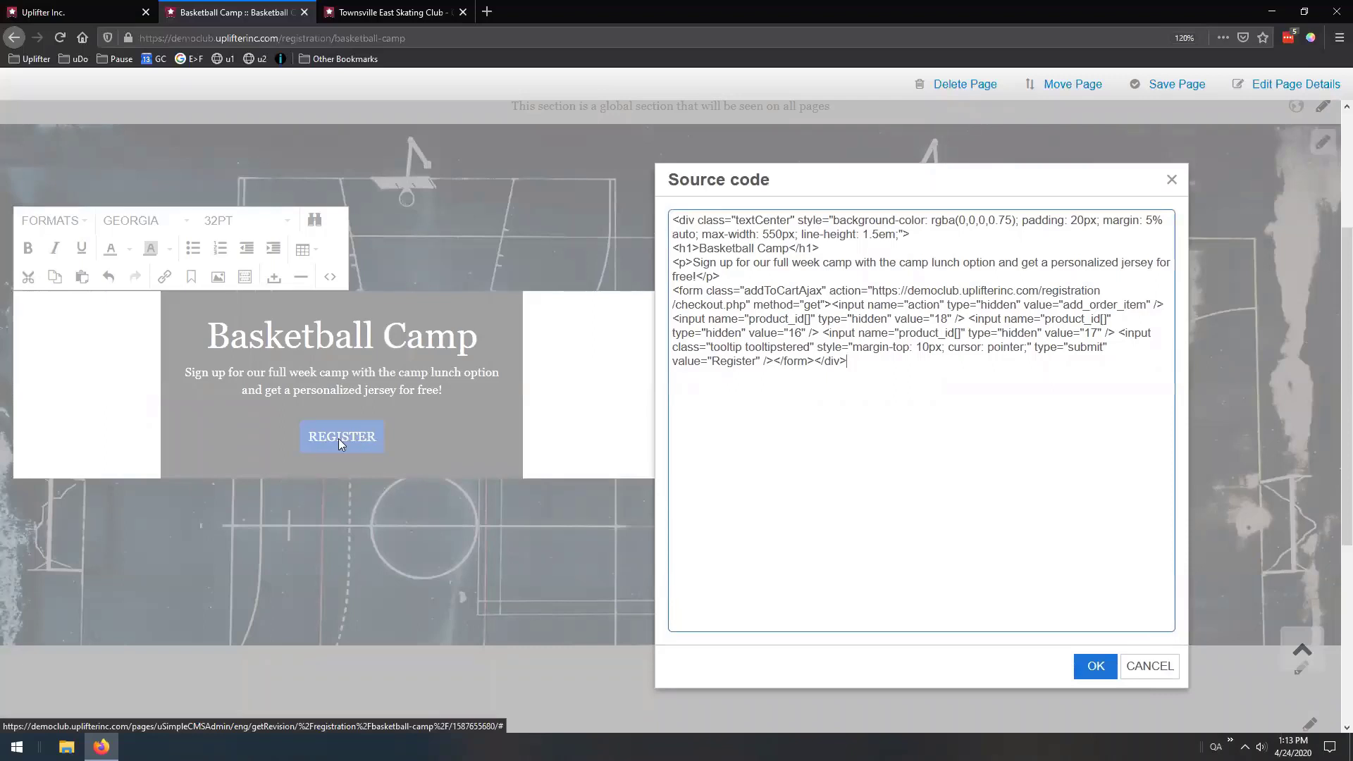
pyautogui.doubleClick(726, 362)
pyautogui.write('Get The Deta')
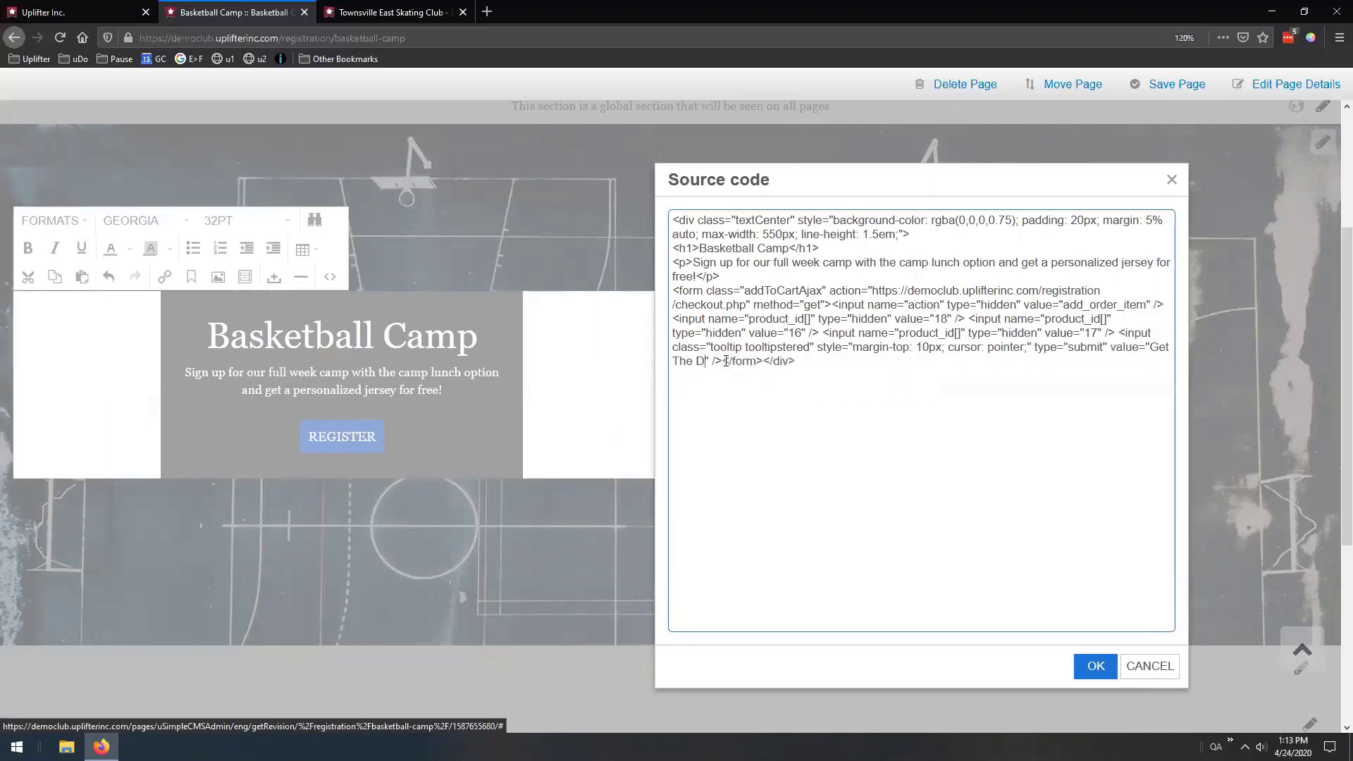
pyautogui.press('BackSpace')
pyautogui.press('BackSpace')
pyautogui.write('al')
pyautogui.click(1097, 666)
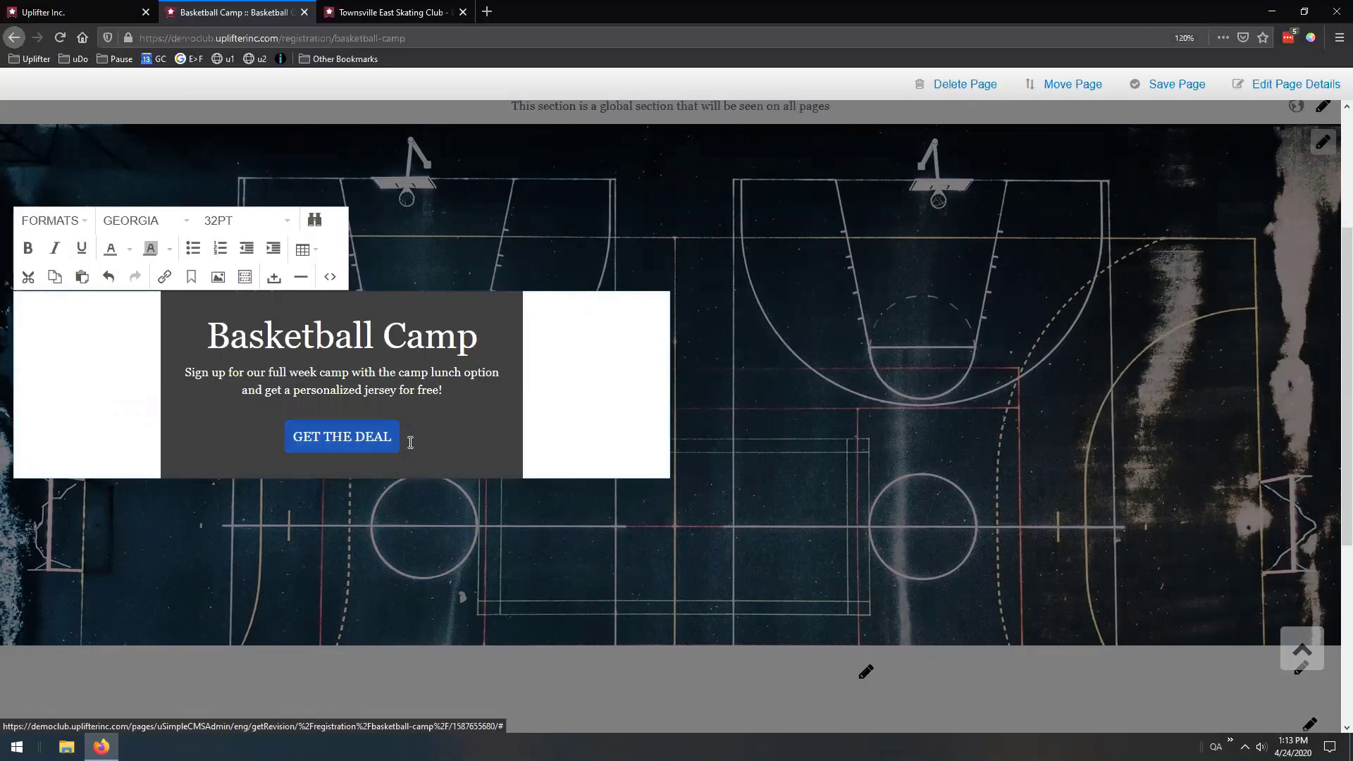
pyautogui.click(719, 326)
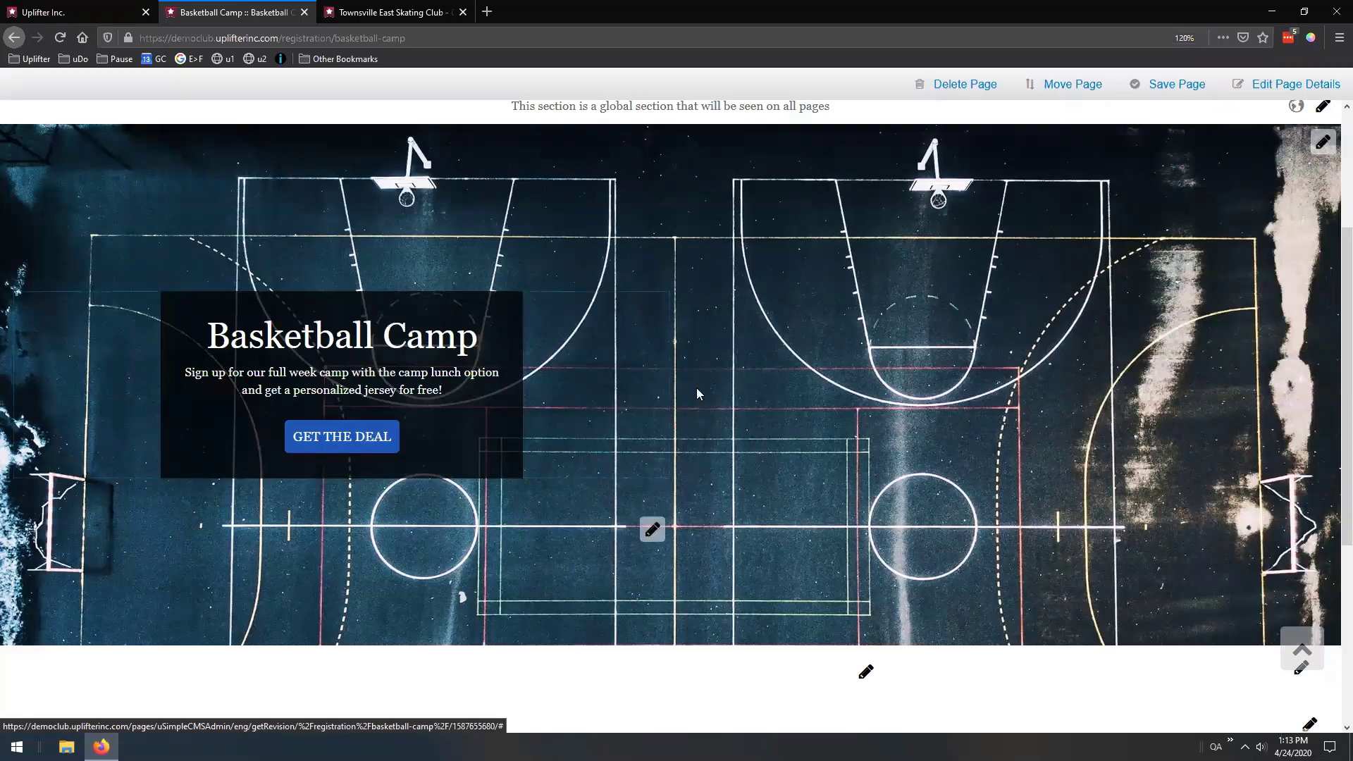
pyautogui.click(1173, 90)
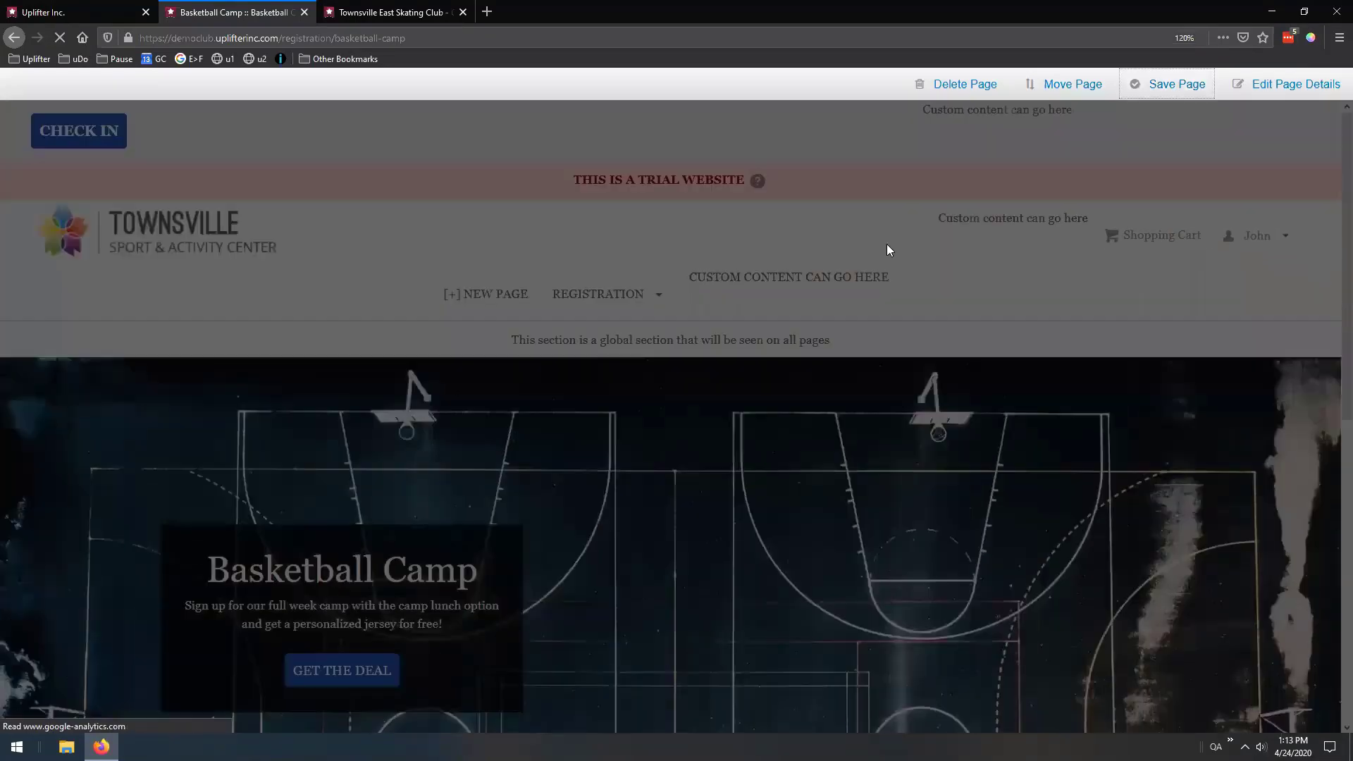
# - Test the Basketball Camp page's deal button by enrolling the second listed participant in Basketball Camp (Full Program) and continue to the following item
pyautogui.scroll(-2, 705, 246)
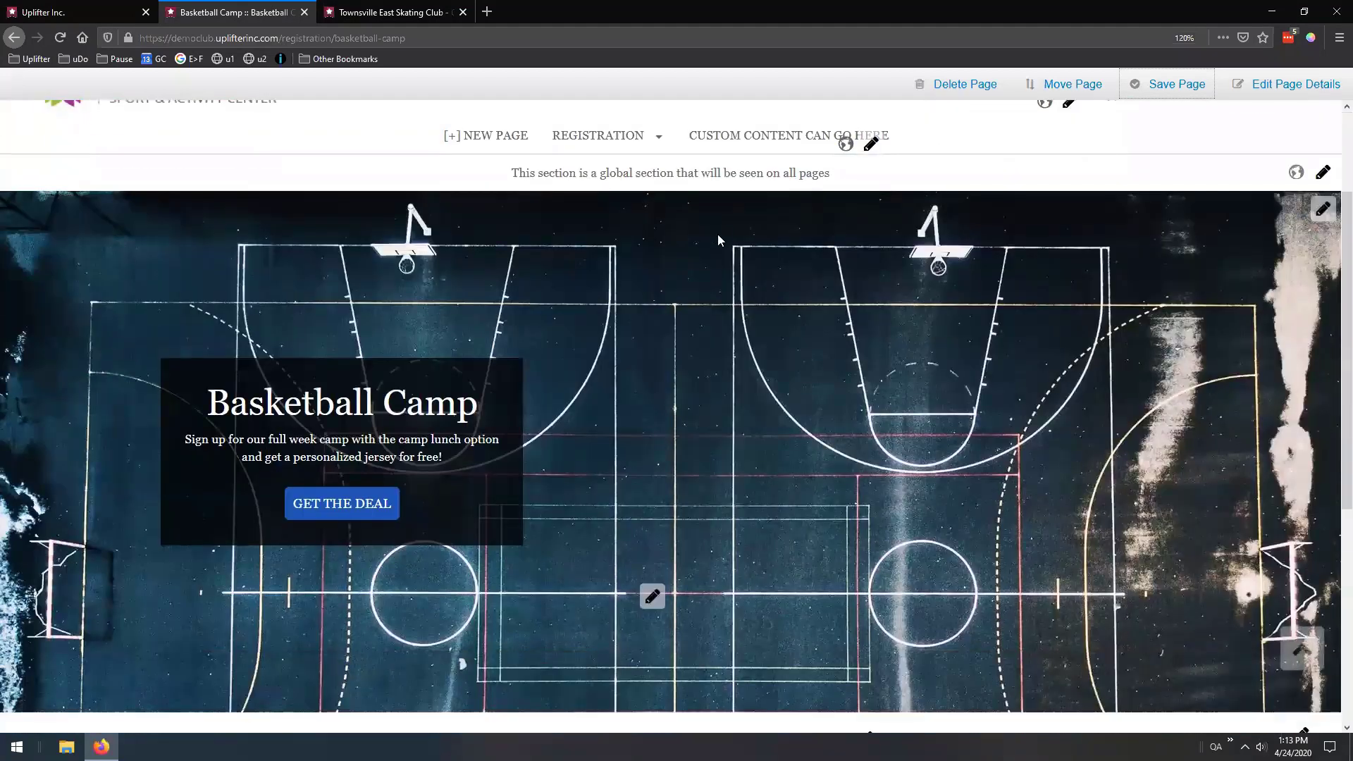
pyautogui.scroll(-2, 879, 245)
pyautogui.scroll(2, 876, 245)
pyautogui.click(340, 513)
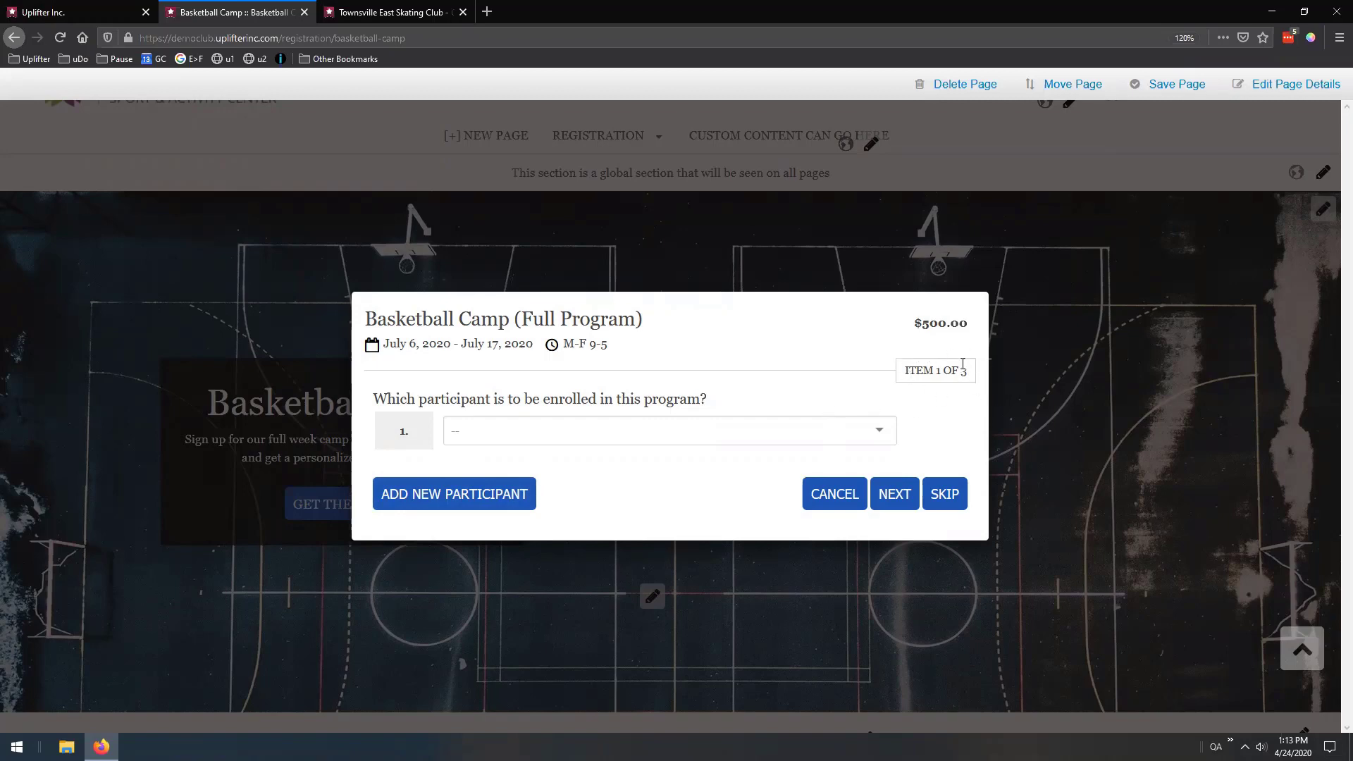
pyautogui.click(867, 431)
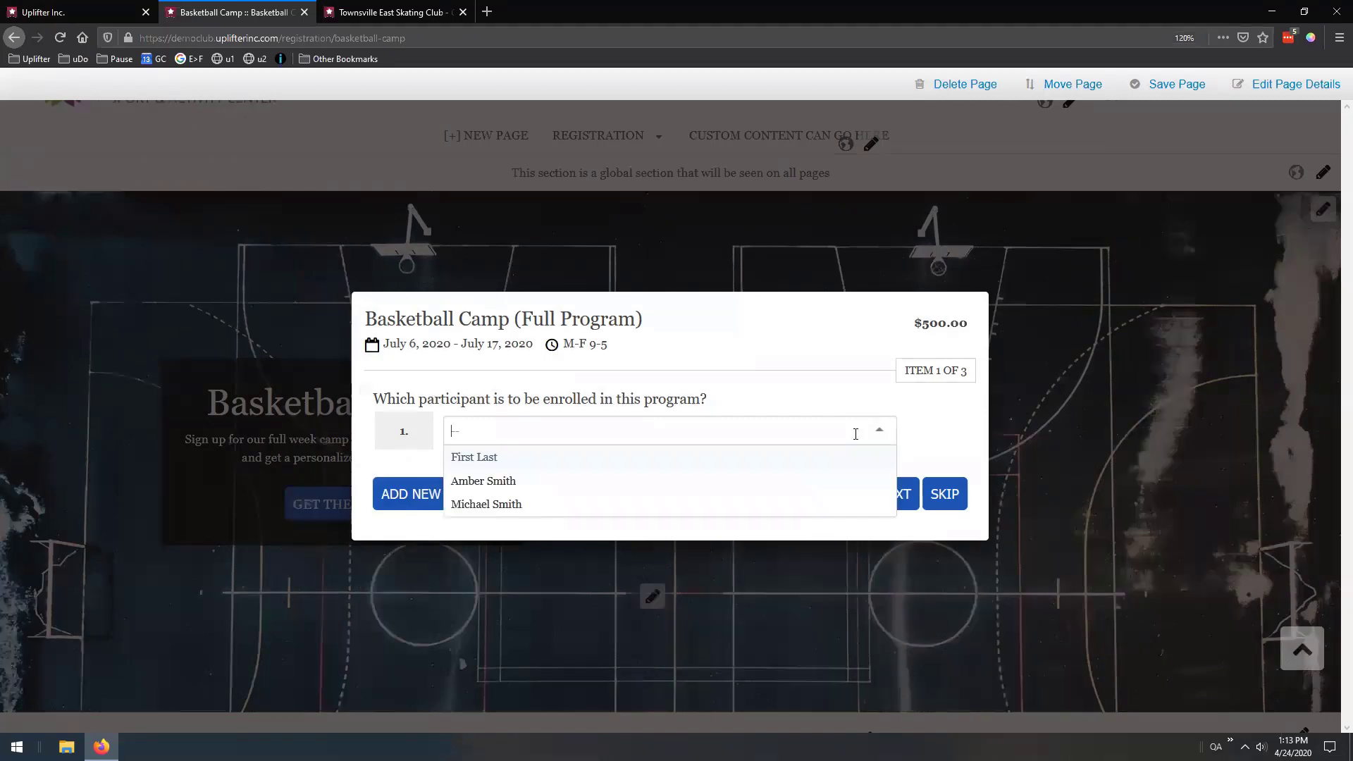
pyautogui.click(680, 458)
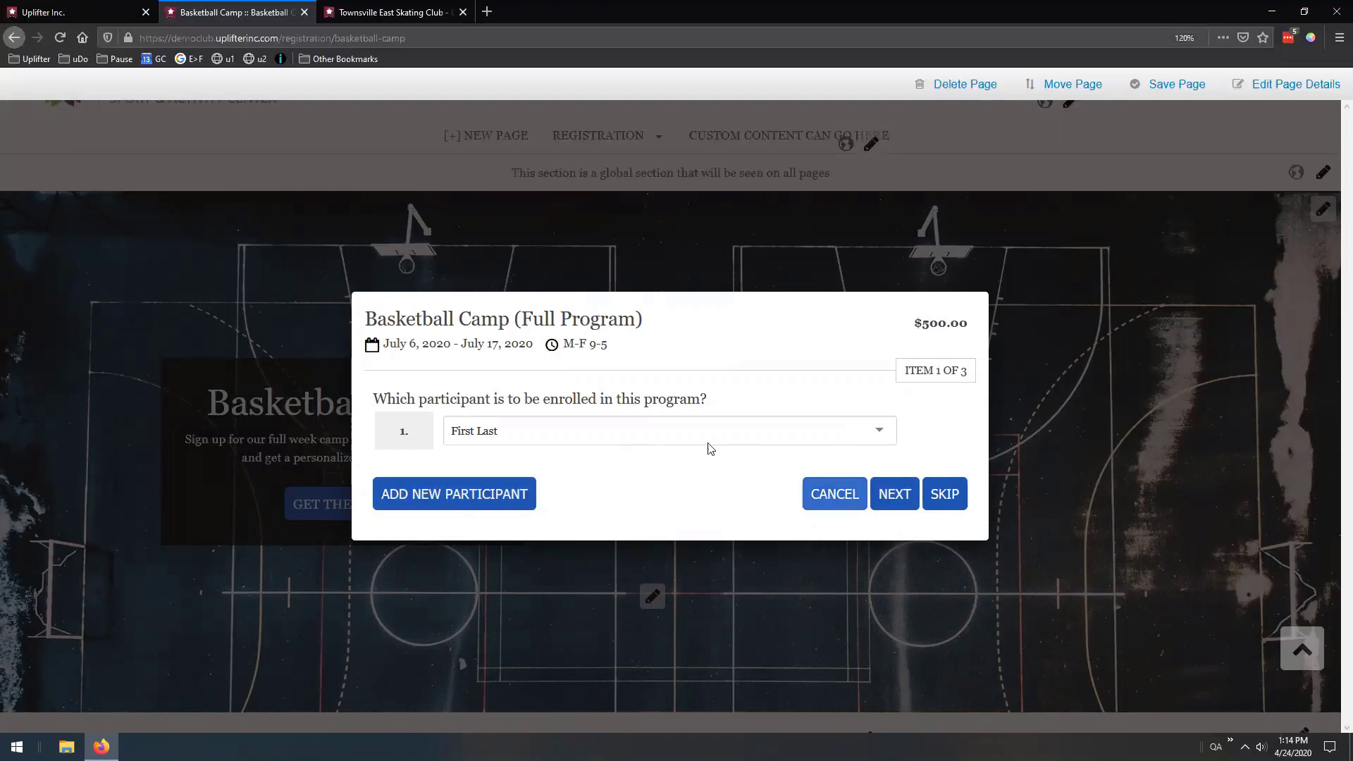
pyautogui.click(487, 436)
pyautogui.click(490, 460)
pyautogui.click(892, 495)
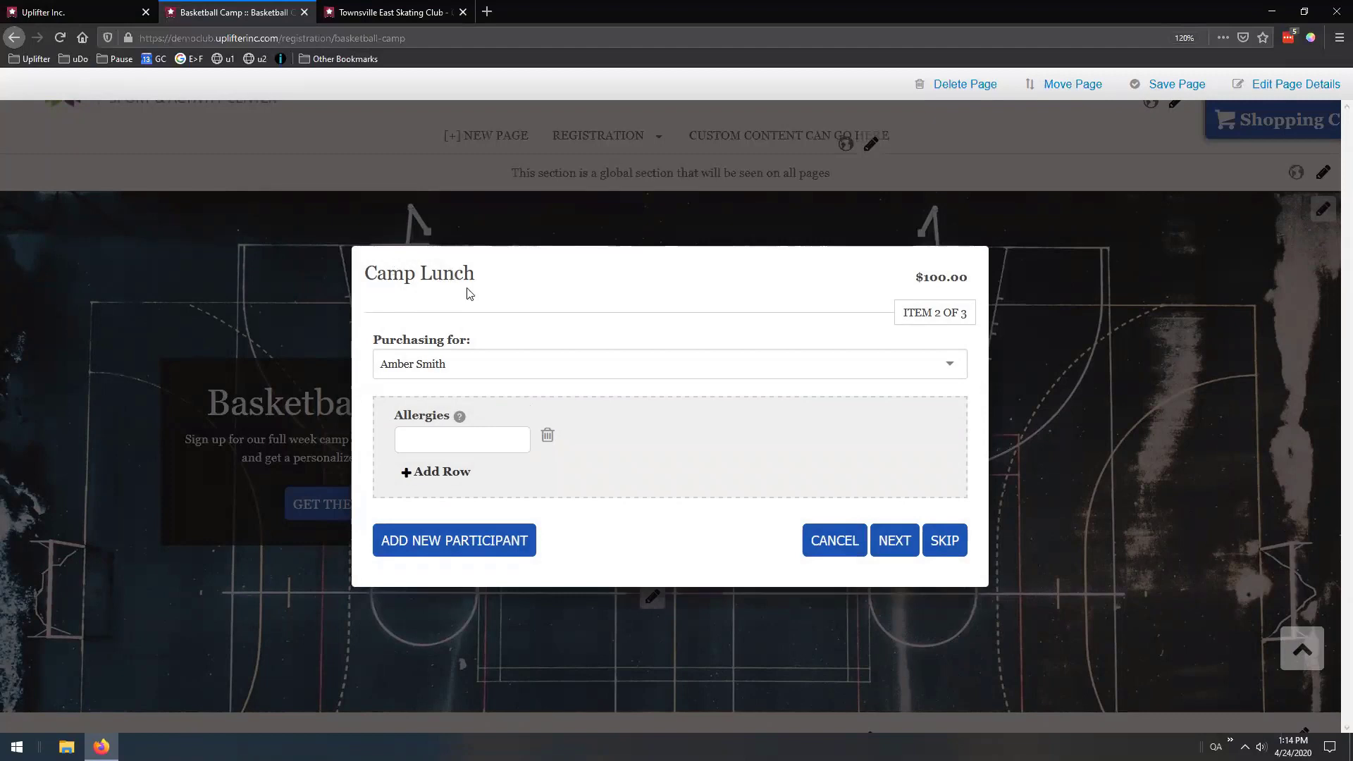
# - Keep the preselected participant for the Camp Lunch, leave Allergies blank and continue to the Basketball Jersey
pyautogui.click(527, 448)
pyautogui.click(444, 374)
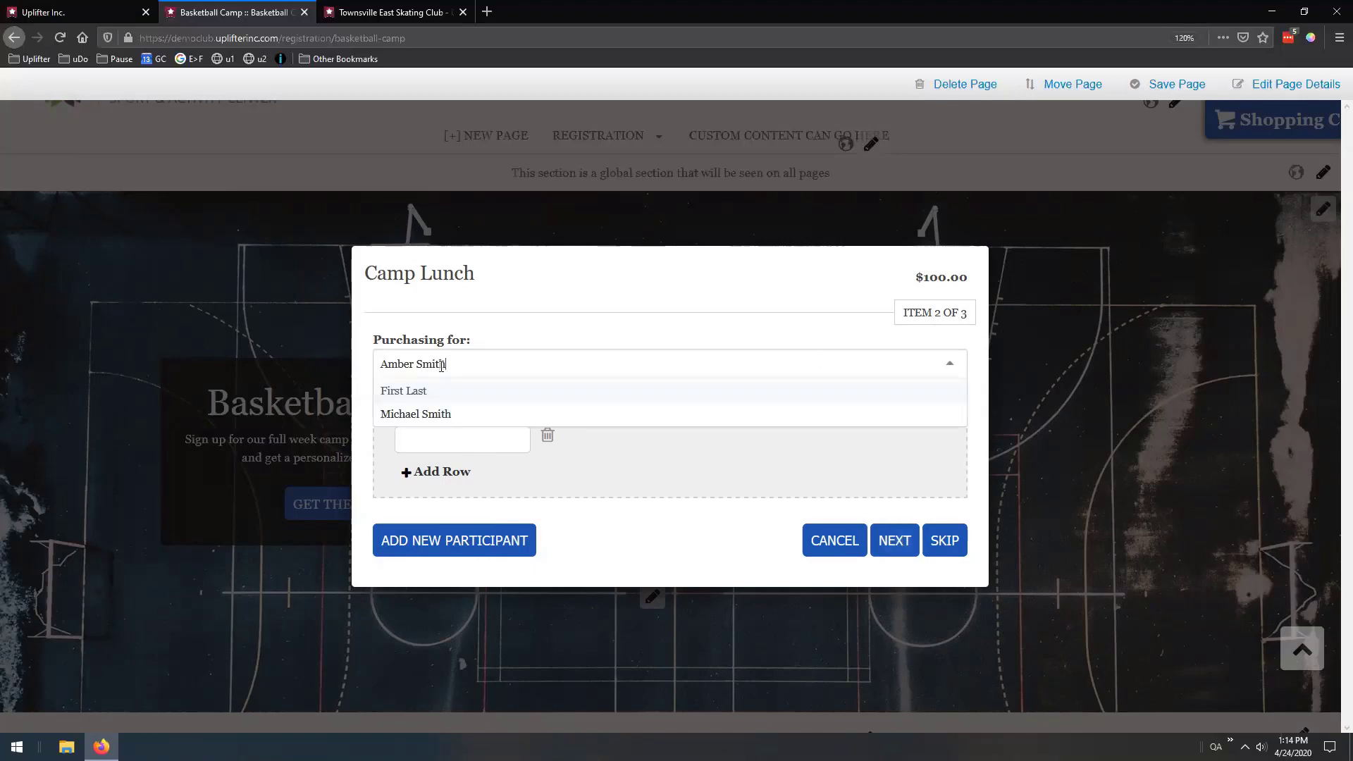
pyautogui.click(627, 340)
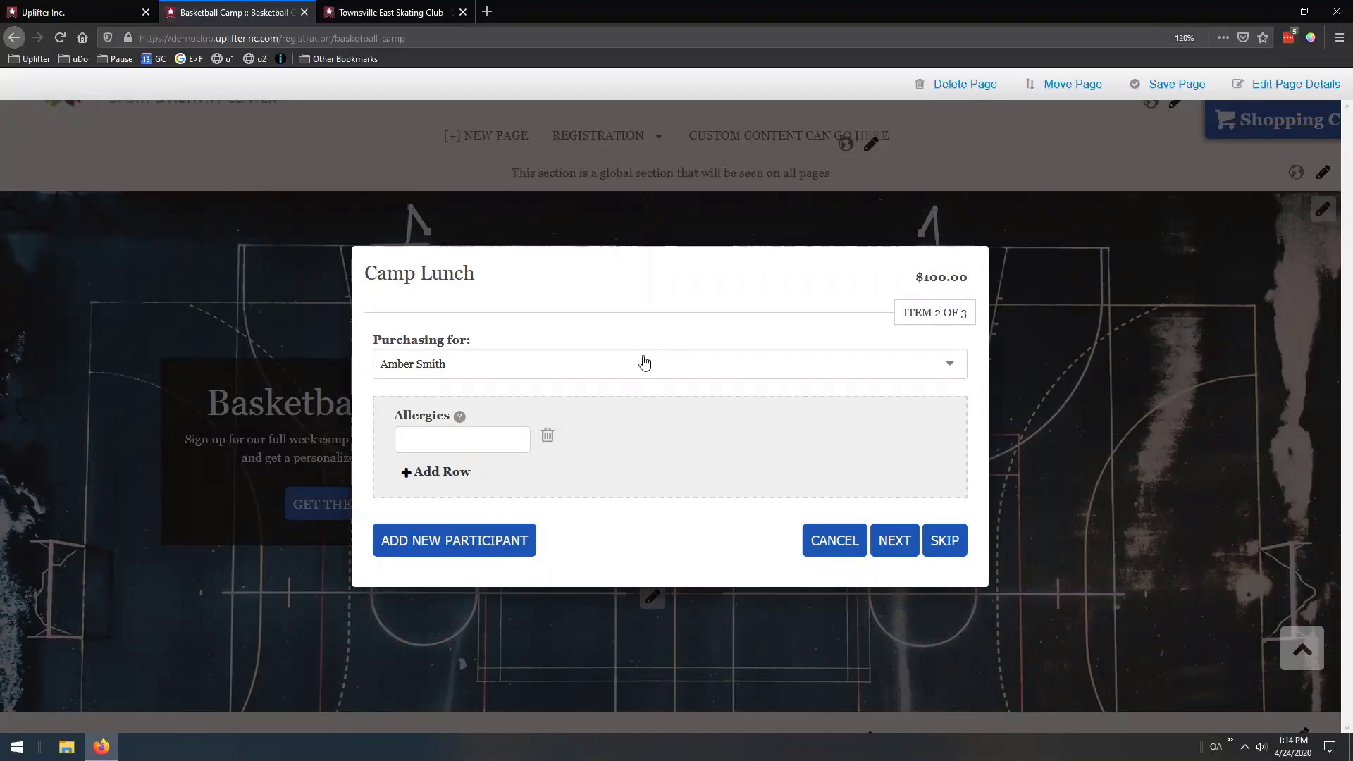
pyautogui.click(895, 548)
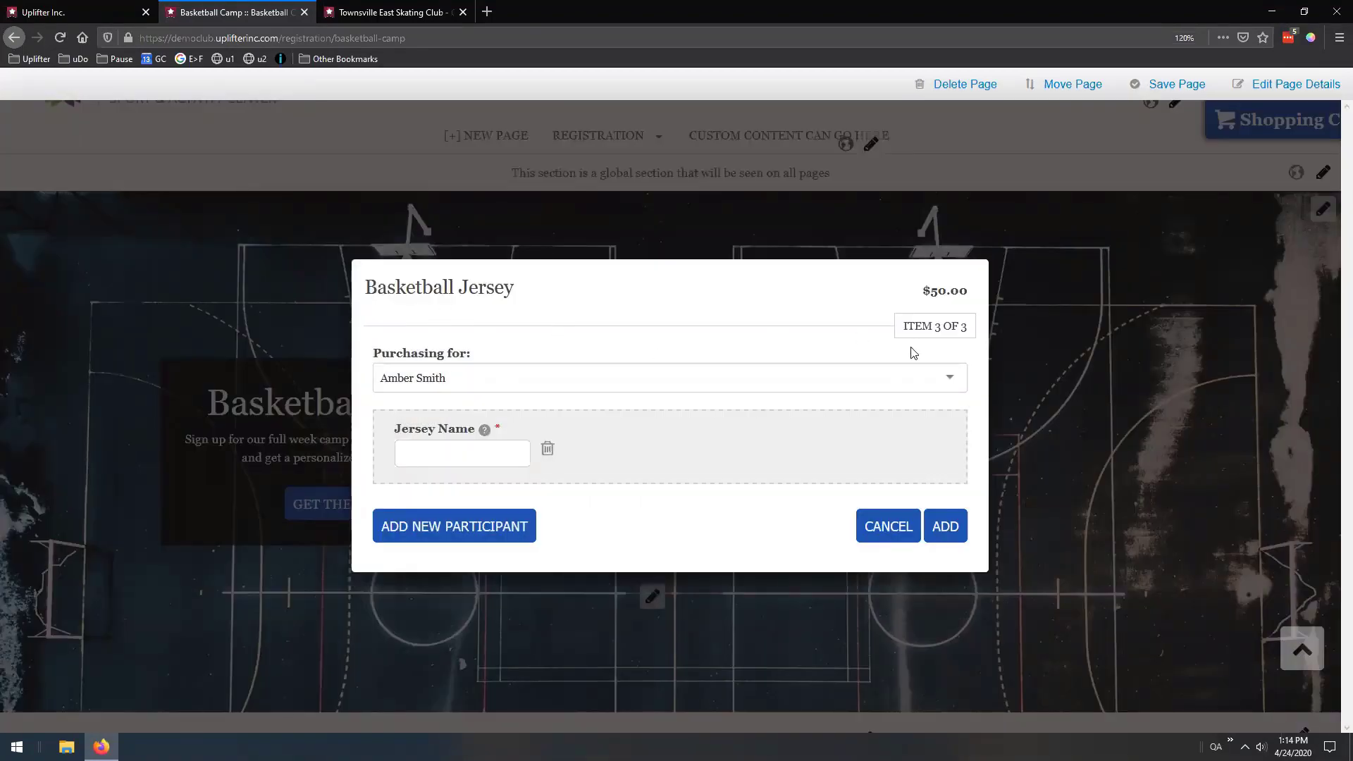
# - Enter the participant's surname as the Jersey Name, add the deal's items to the cart and view the cart
pyautogui.click(447, 449)
pyautogui.write('Smith')
pyautogui.click(944, 525)
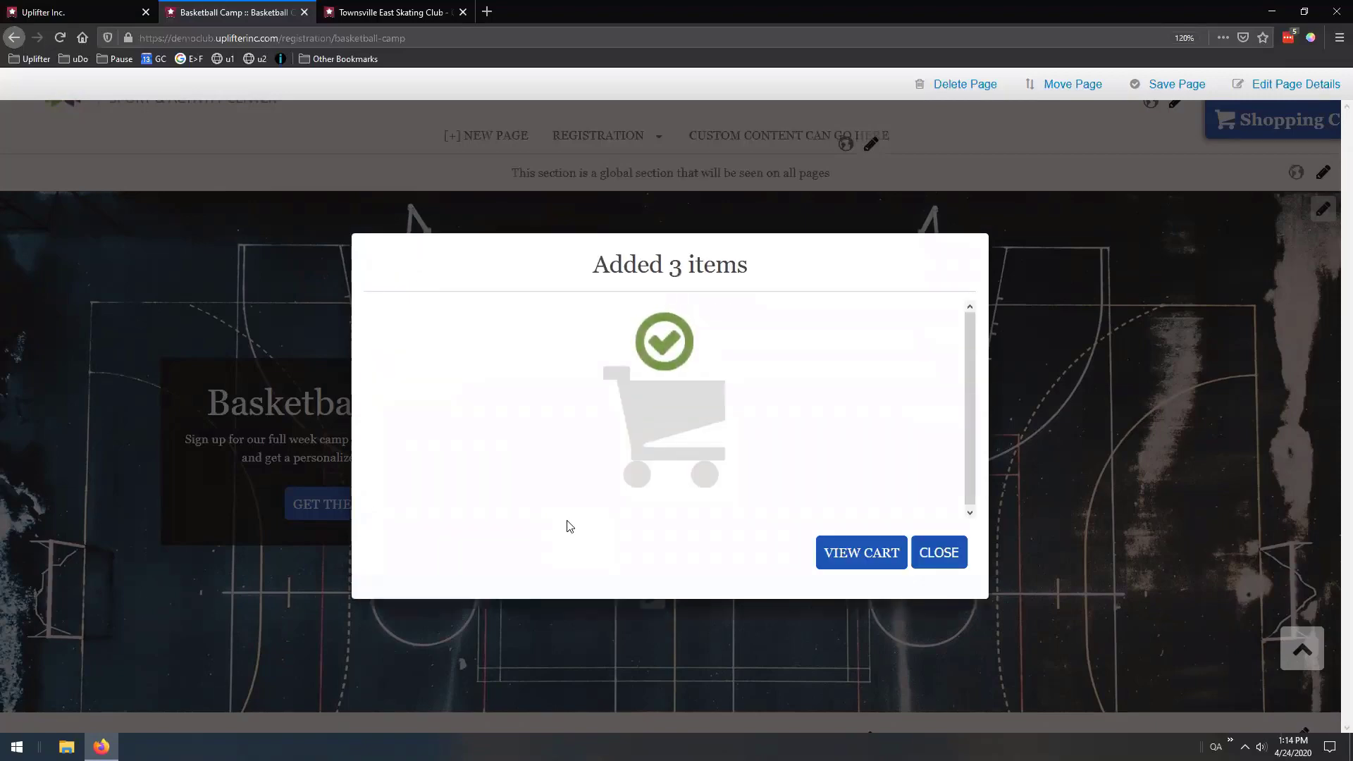
pyautogui.click(828, 543)
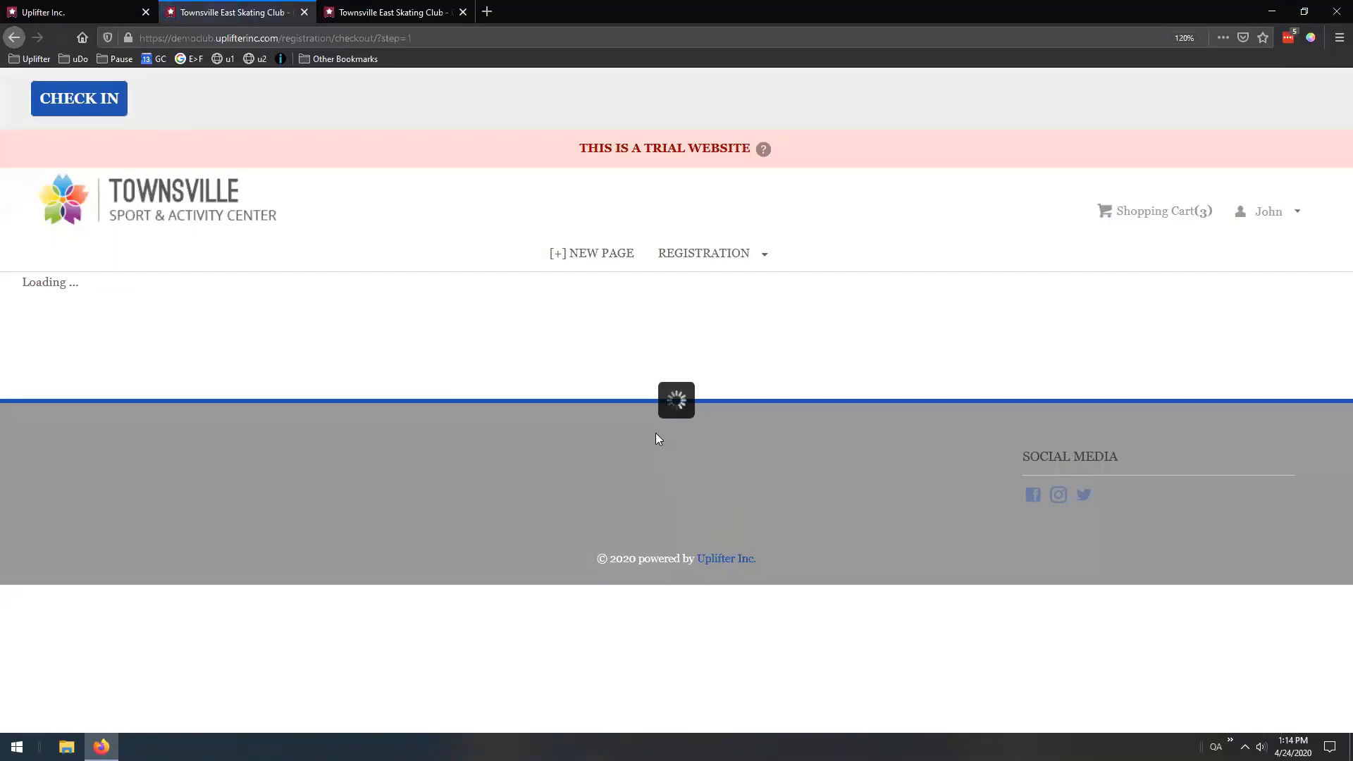
# - Examine the cart's program, product and fee entries, who each applies to, and the invoice summary
pyautogui.scroll(-2, 592, 388)
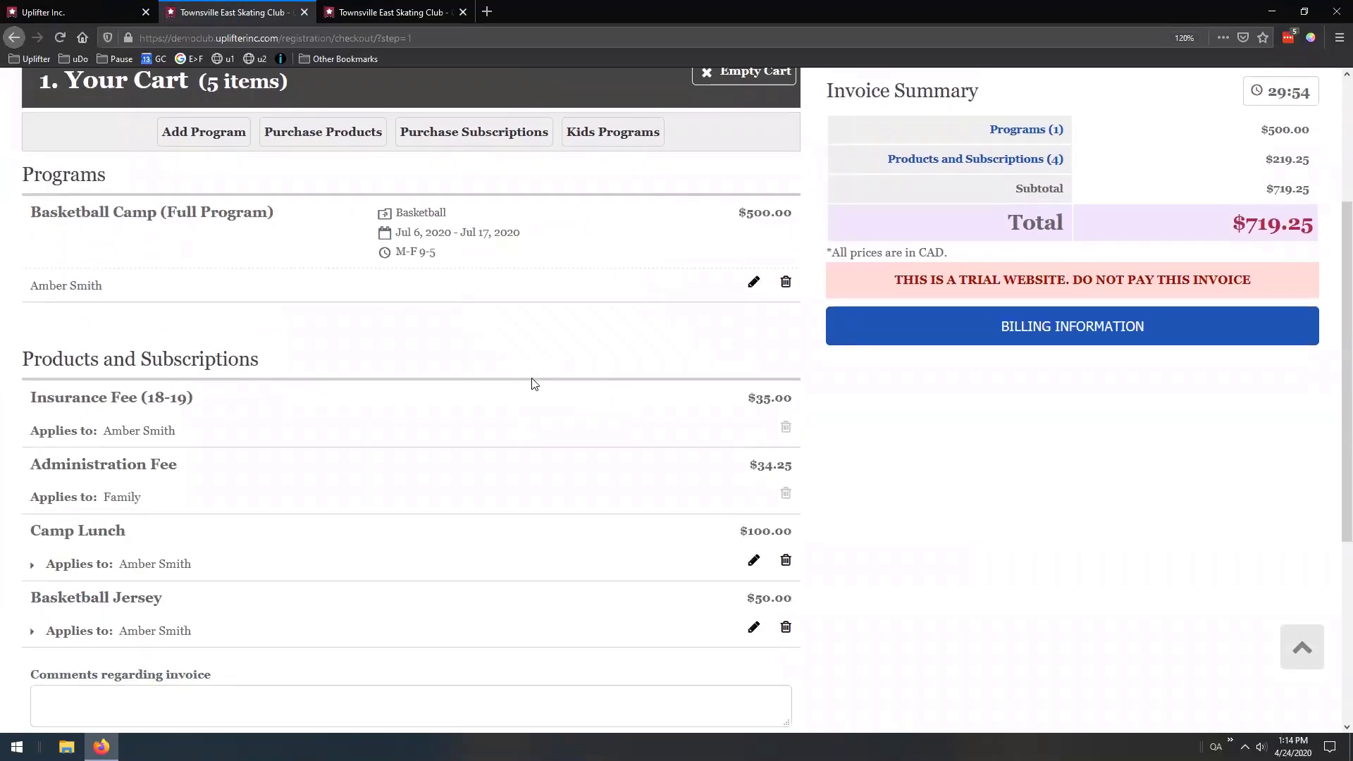
pyautogui.moveTo(181, 467); pyautogui.dragTo(17, 479)
pyautogui.moveTo(129, 400); pyautogui.dragTo(53, 400)
pyautogui.click(380, 417)
pyautogui.moveTo(124, 430); pyautogui.dragTo(254, 444)
pyautogui.click(335, 464)
pyautogui.scroll(2, 601, 471)
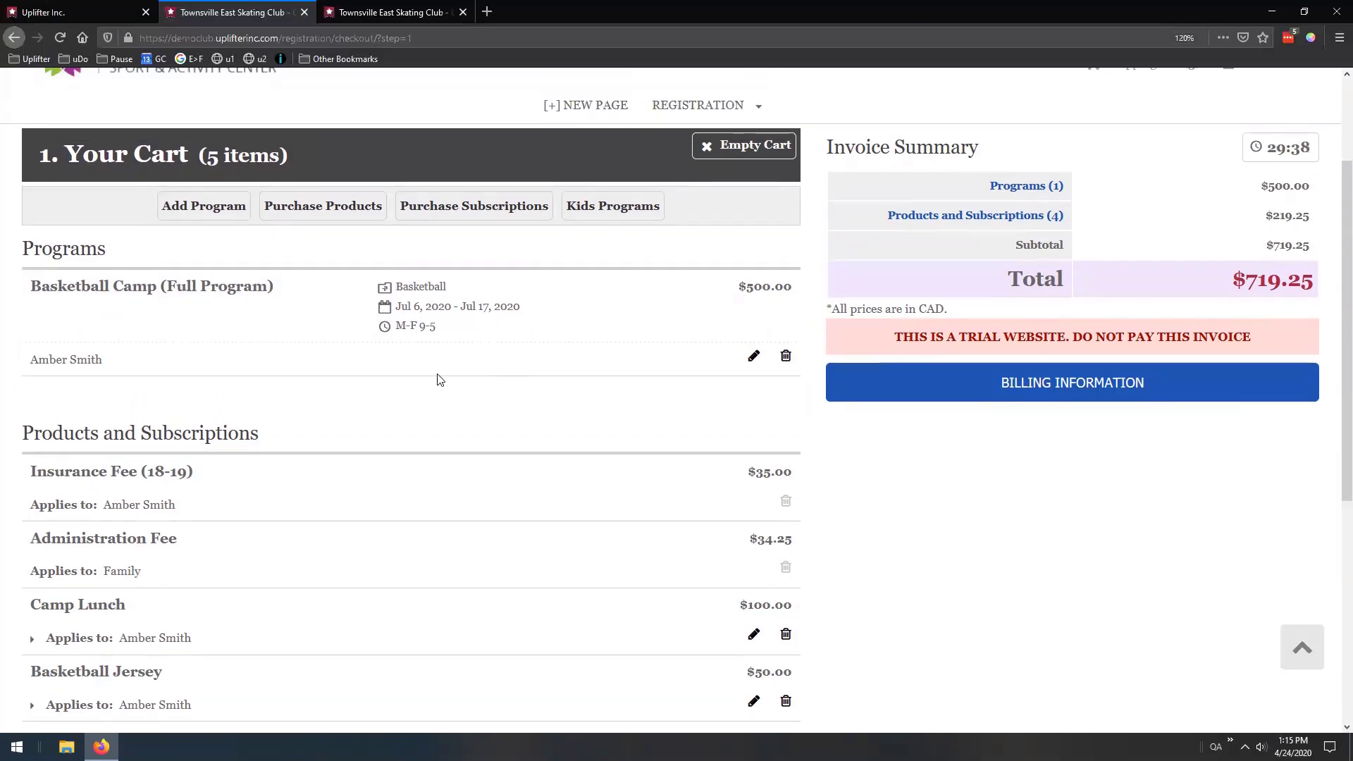
pyautogui.scroll(-4, 437, 379)
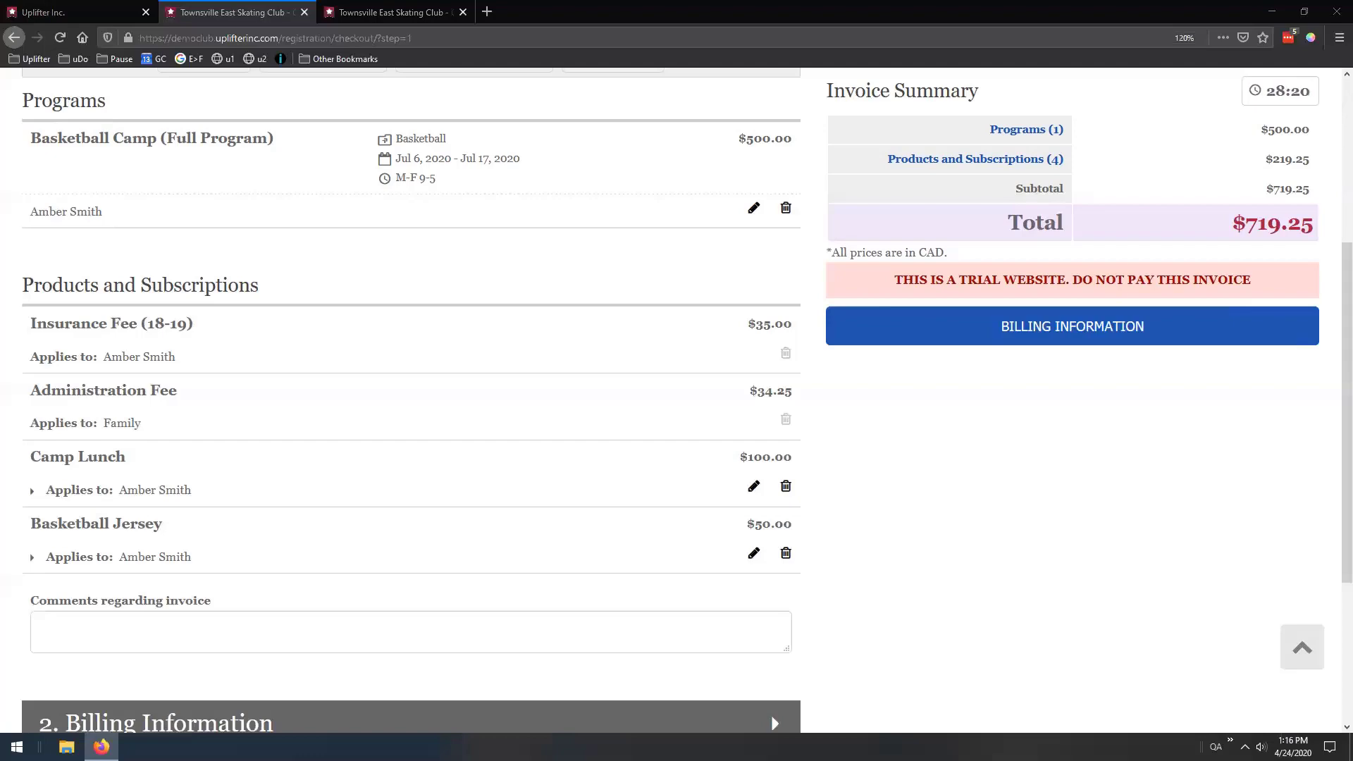
pyautogui.scroll(4, 961, 444)
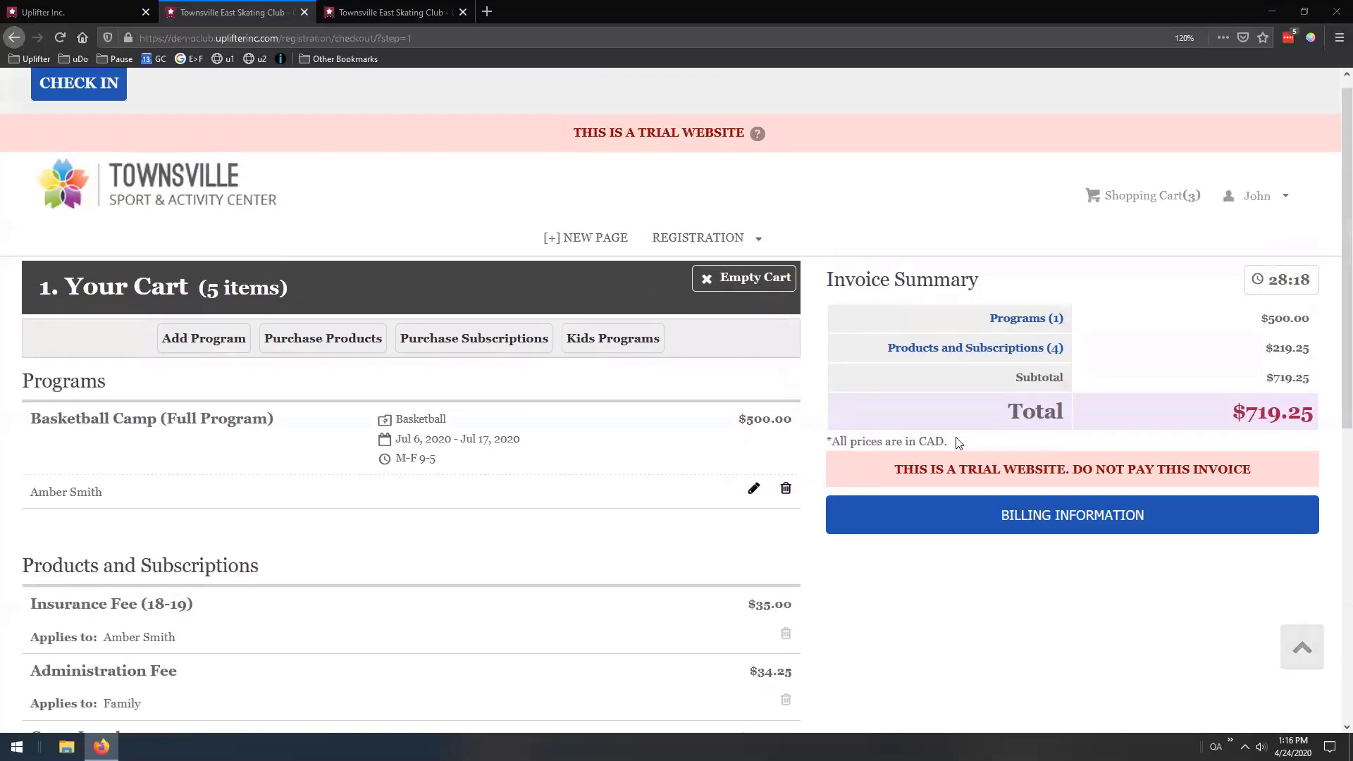
pyautogui.scroll(-1, 761, 408)
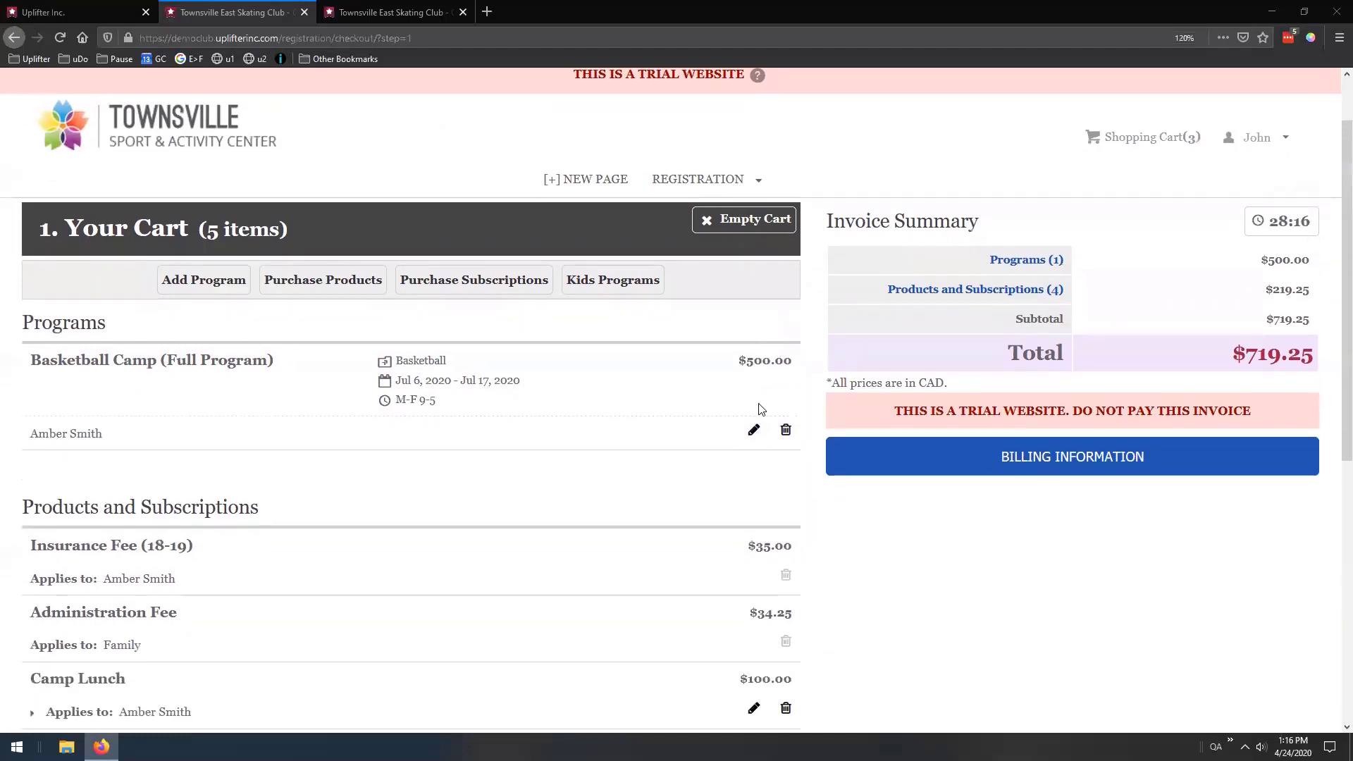